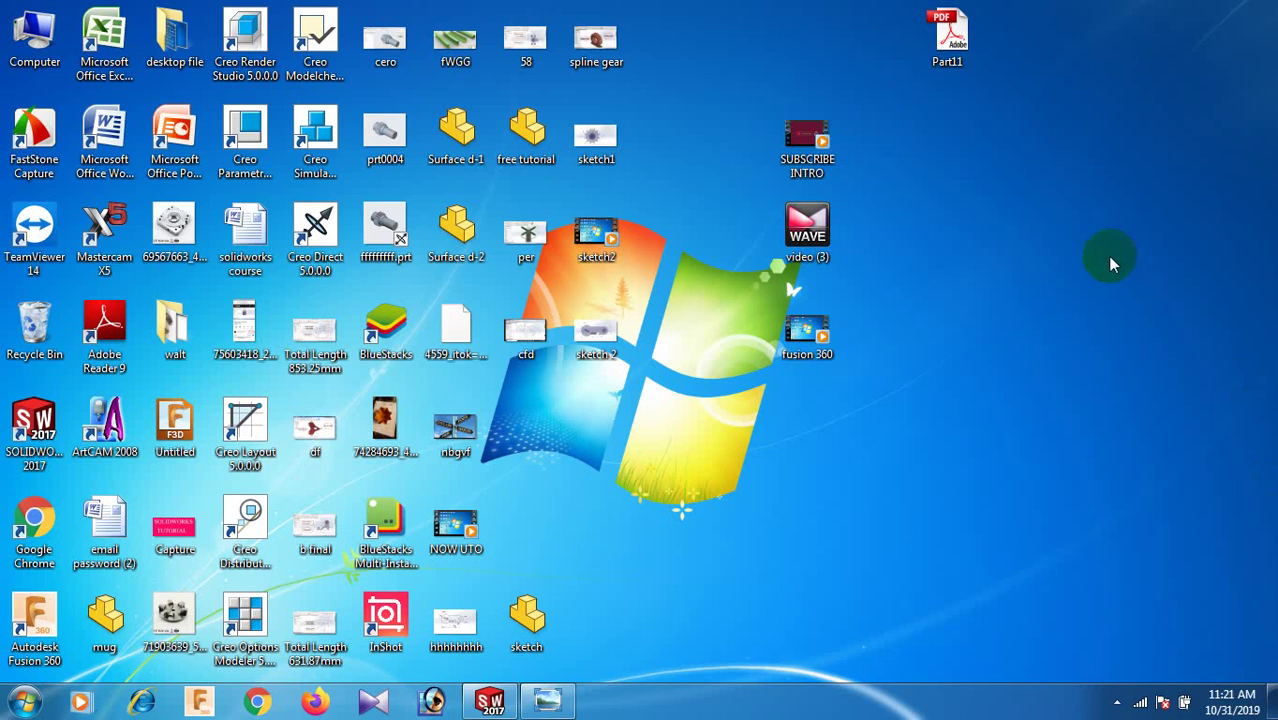
- Switch to SOLIDWORKS and create a new part document
click(489, 700)
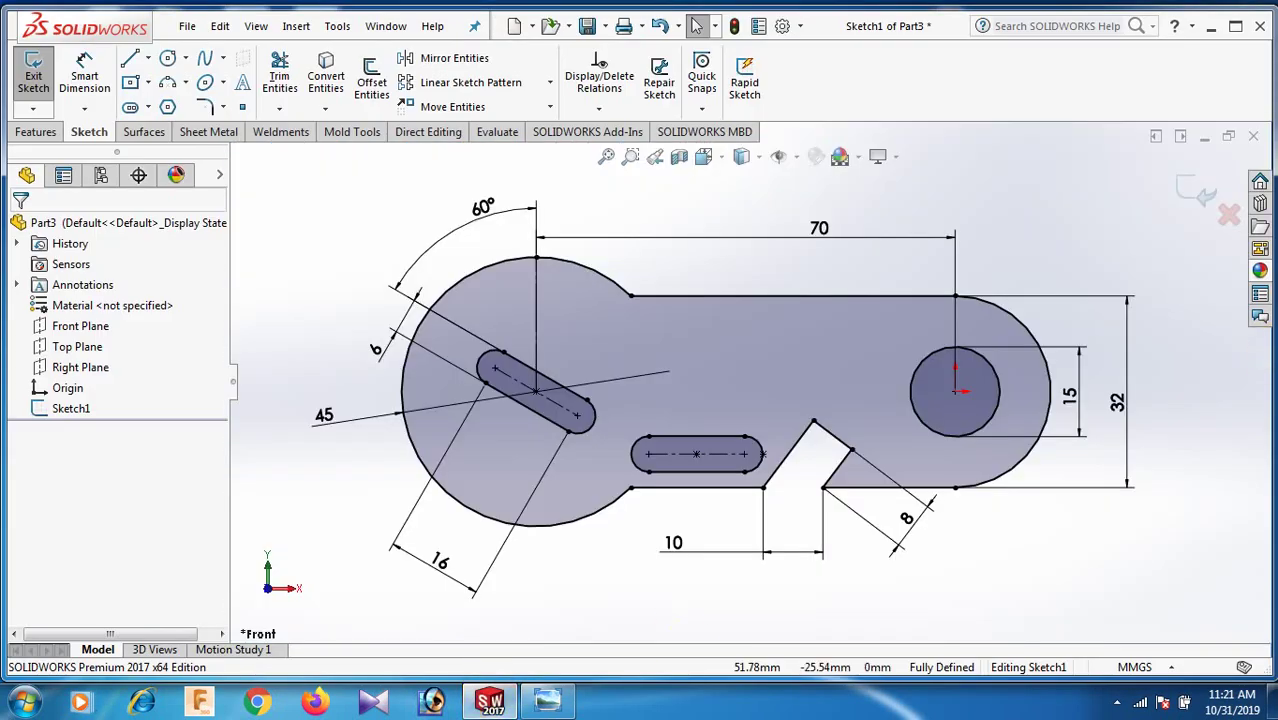
click(187, 28)
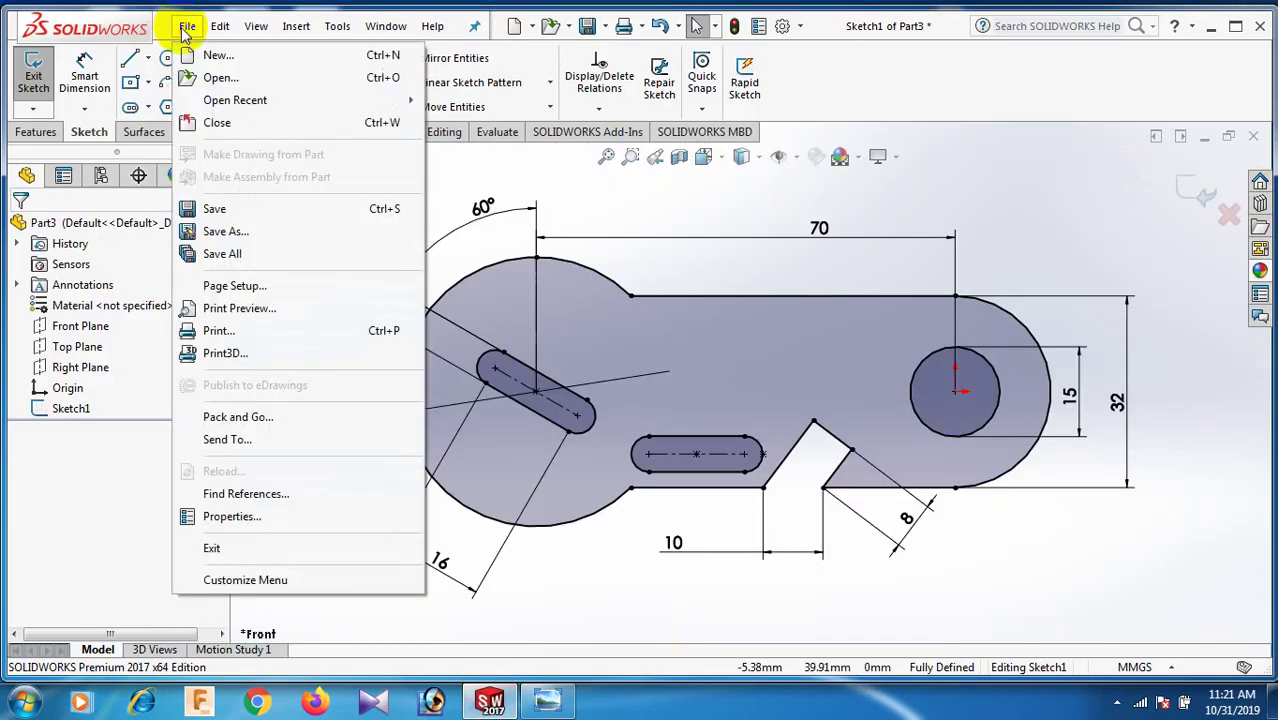
click(196, 51)
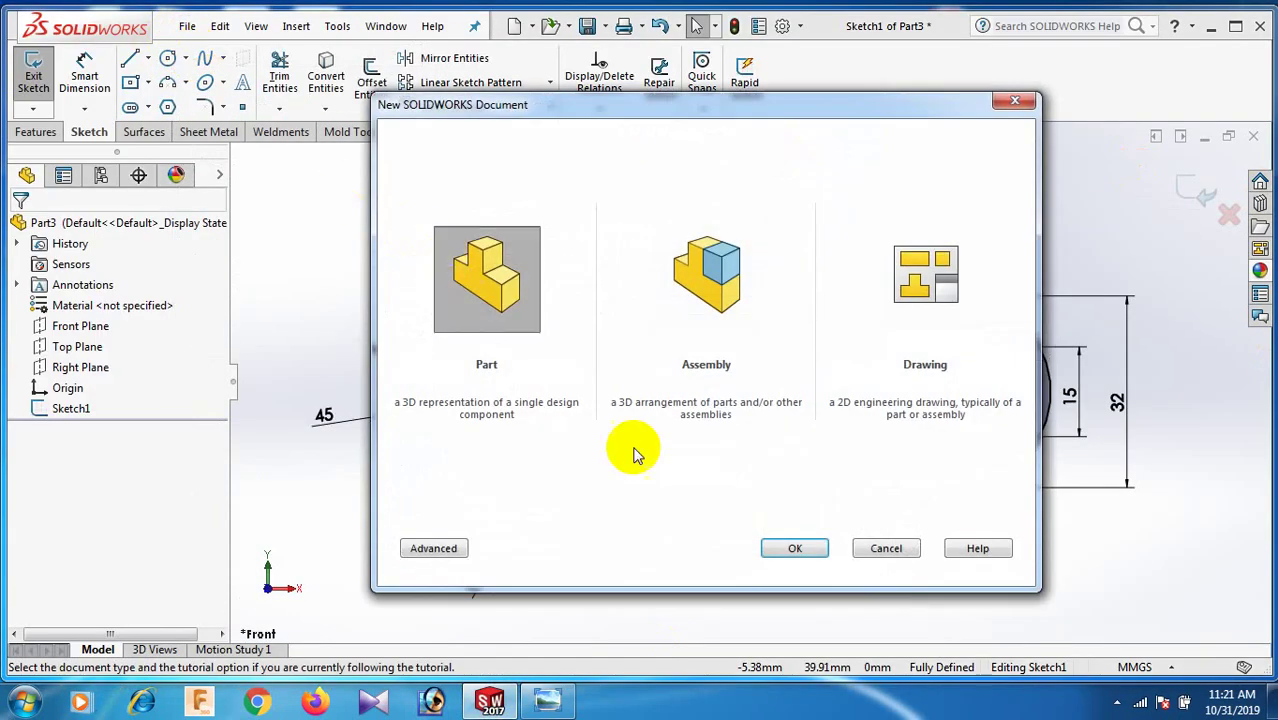
click(797, 548)
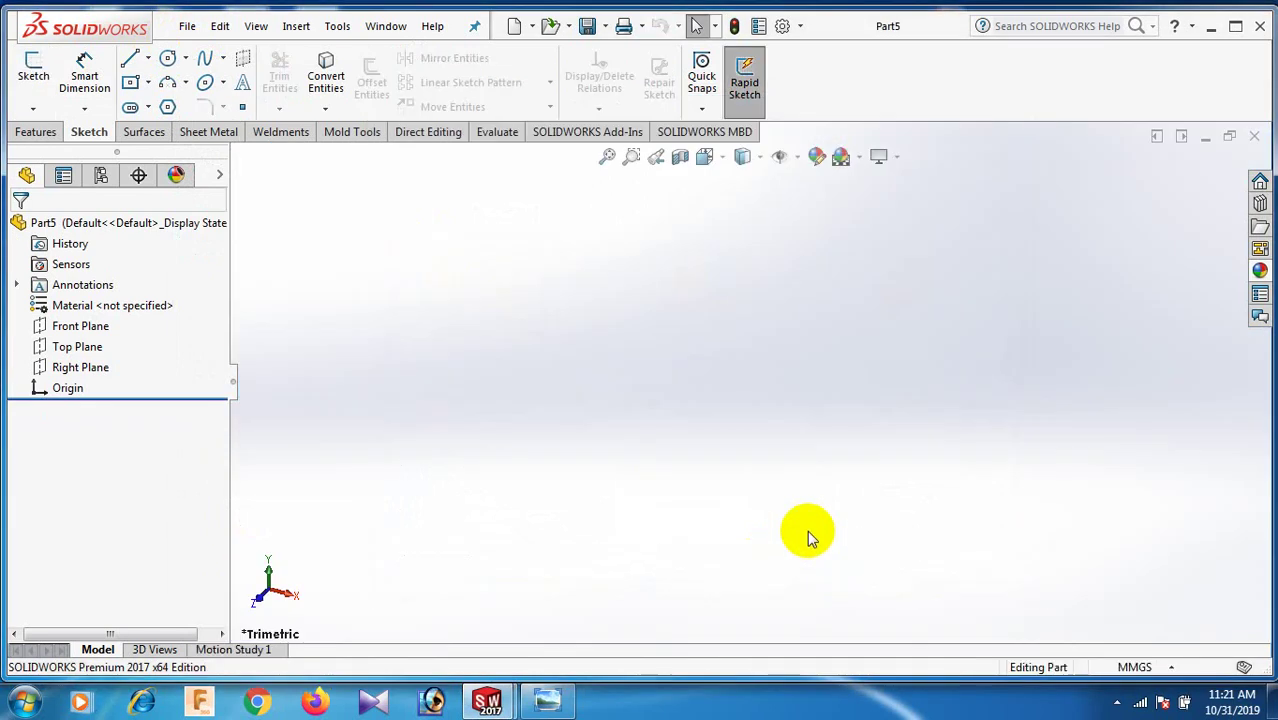
- Start a sketch on the Front Plane and draw a circle about 171 mm in diameter centred on the origin
click(66, 326)
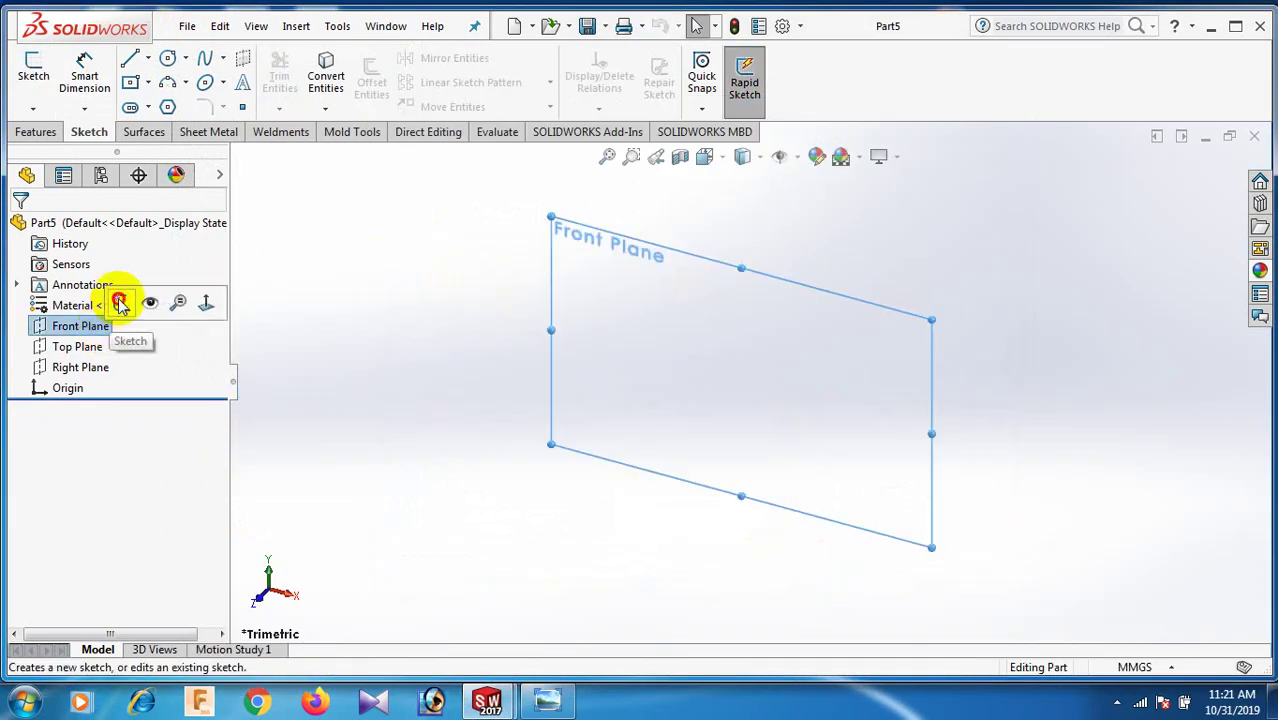
click(120, 302)
right_drag(570, 372, 662, 382)
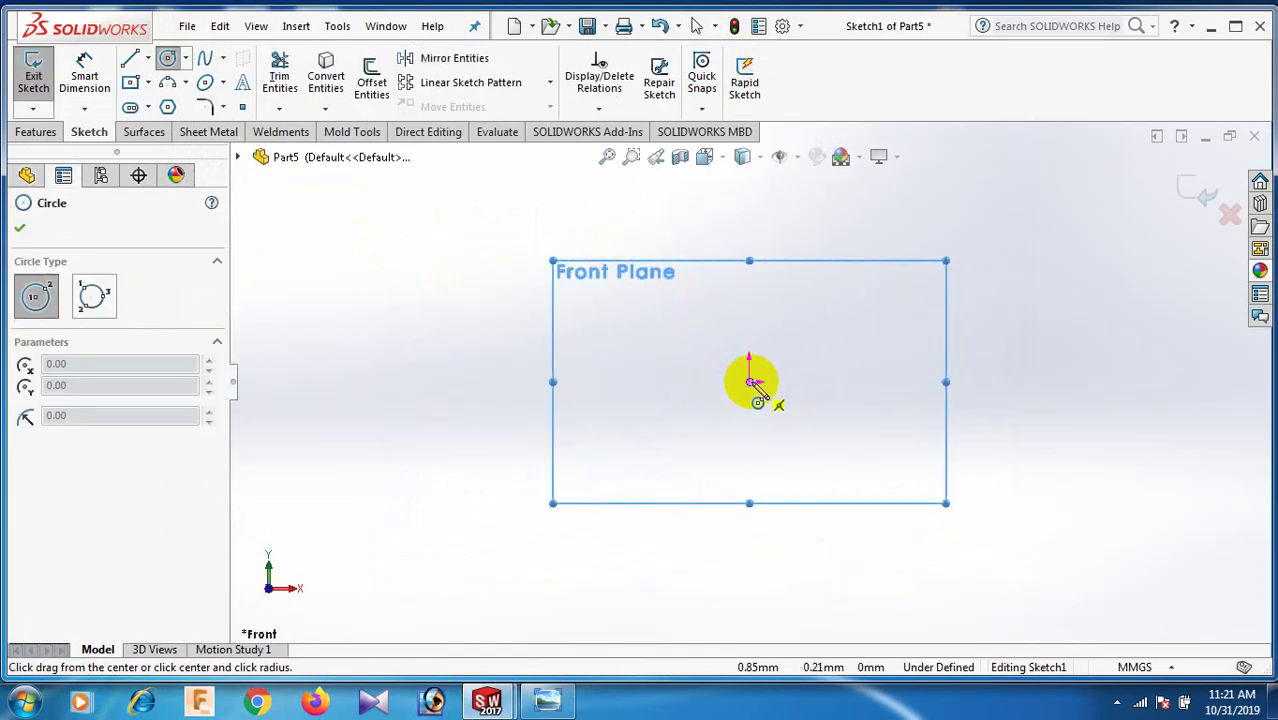
click(749, 382)
click(940, 410)
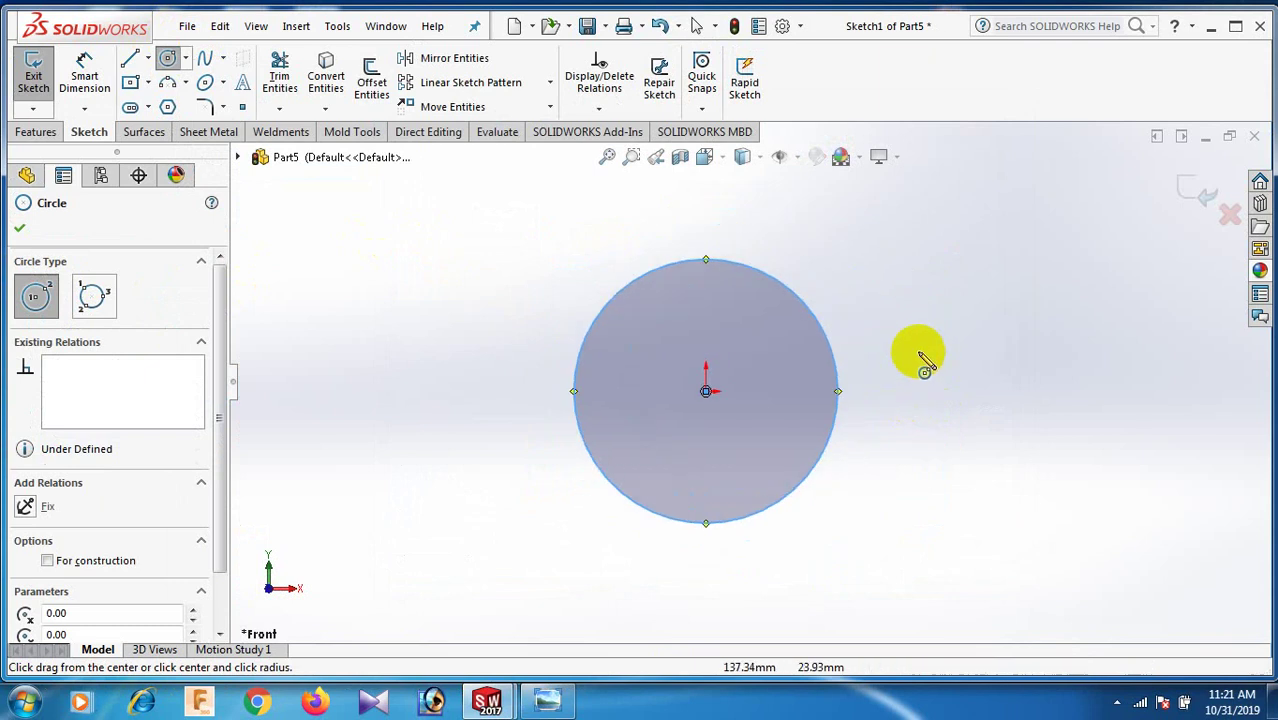
- Dimension the circle's diameter as 100 mm
right_drag(930, 458, 928, 398)
click(843, 376)
click(975, 367)
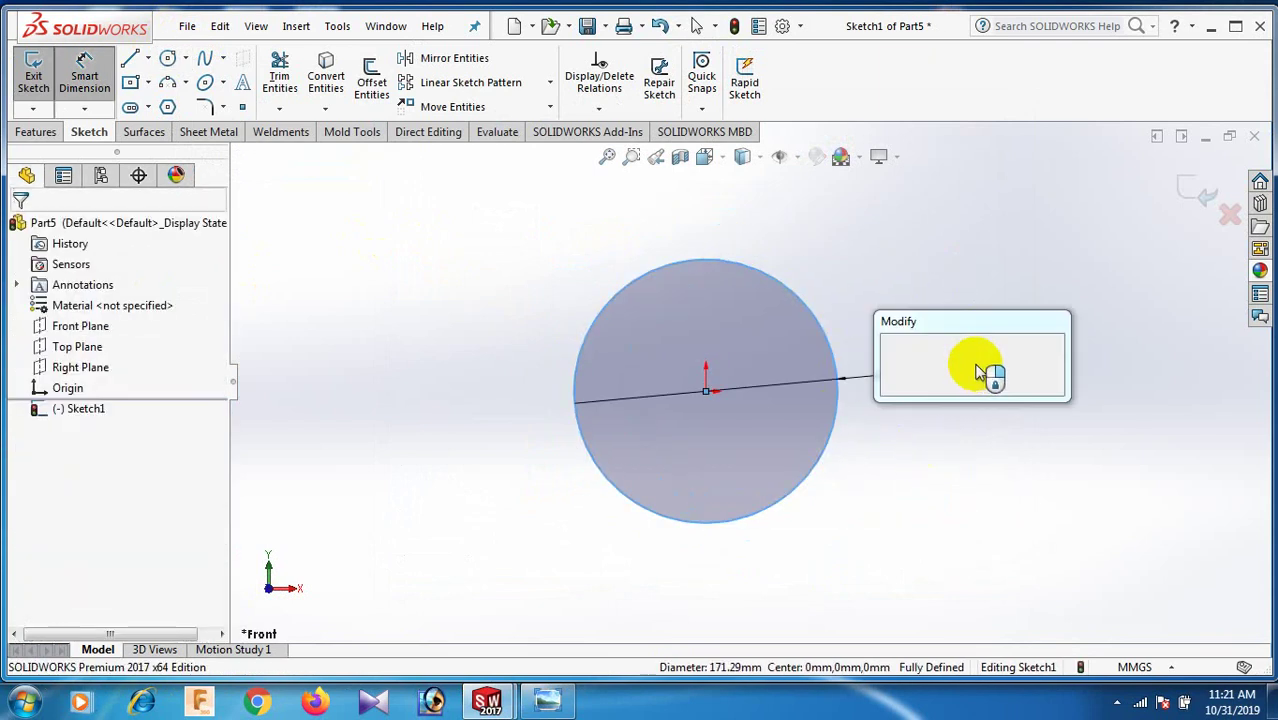
text(100)
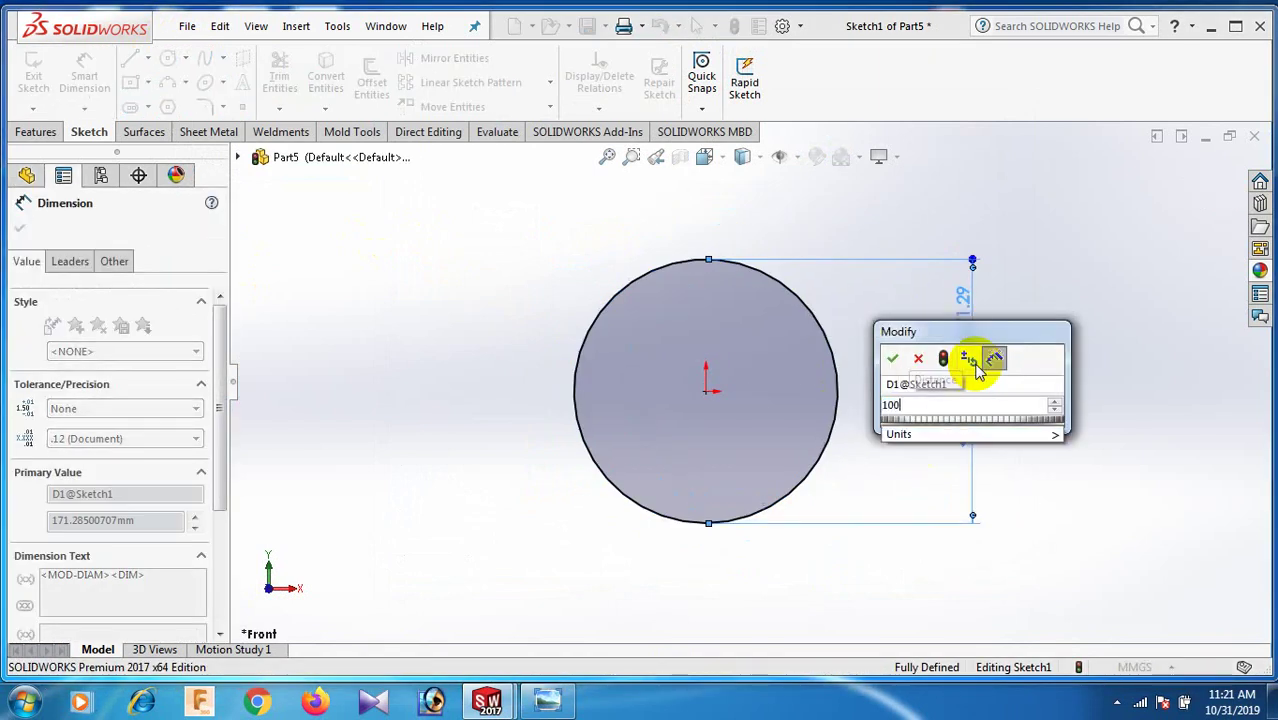
key(Return)
click(1062, 298)
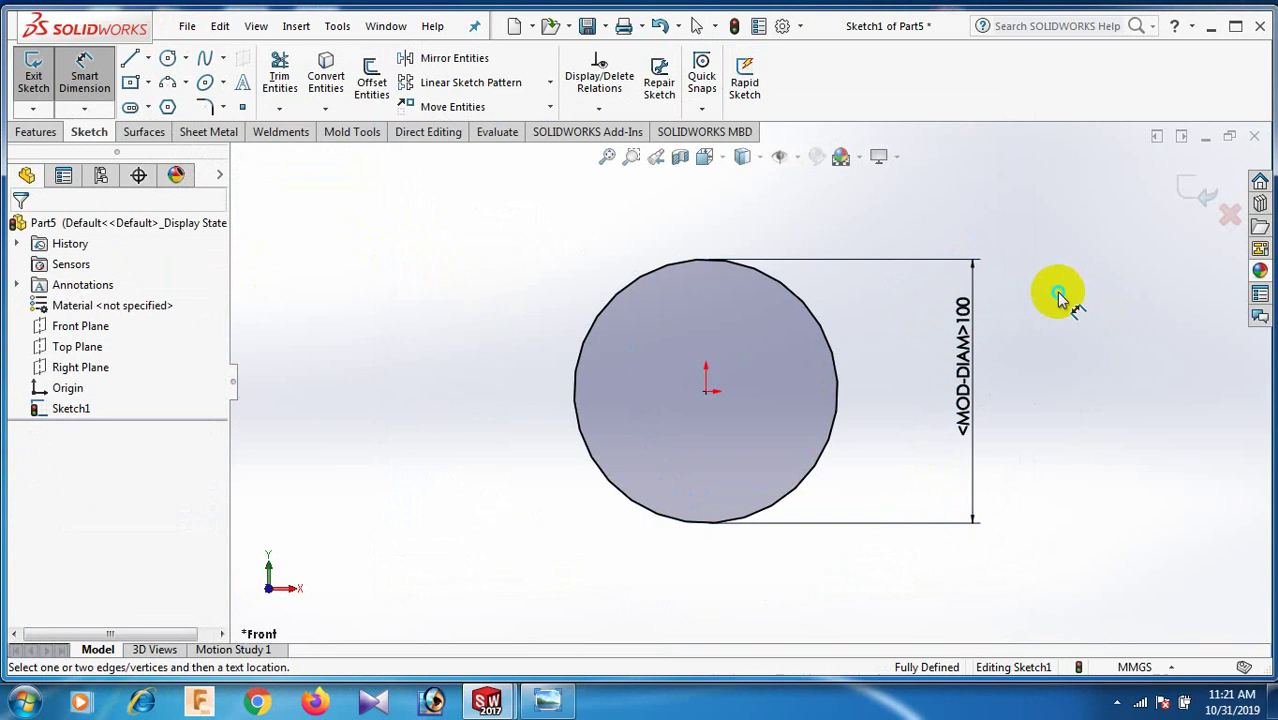
right_click(1058, 292)
click(1090, 351)
- Draw a vertical line from the origin up to the circle's topmost point
right_drag(1123, 342, 822, 363)
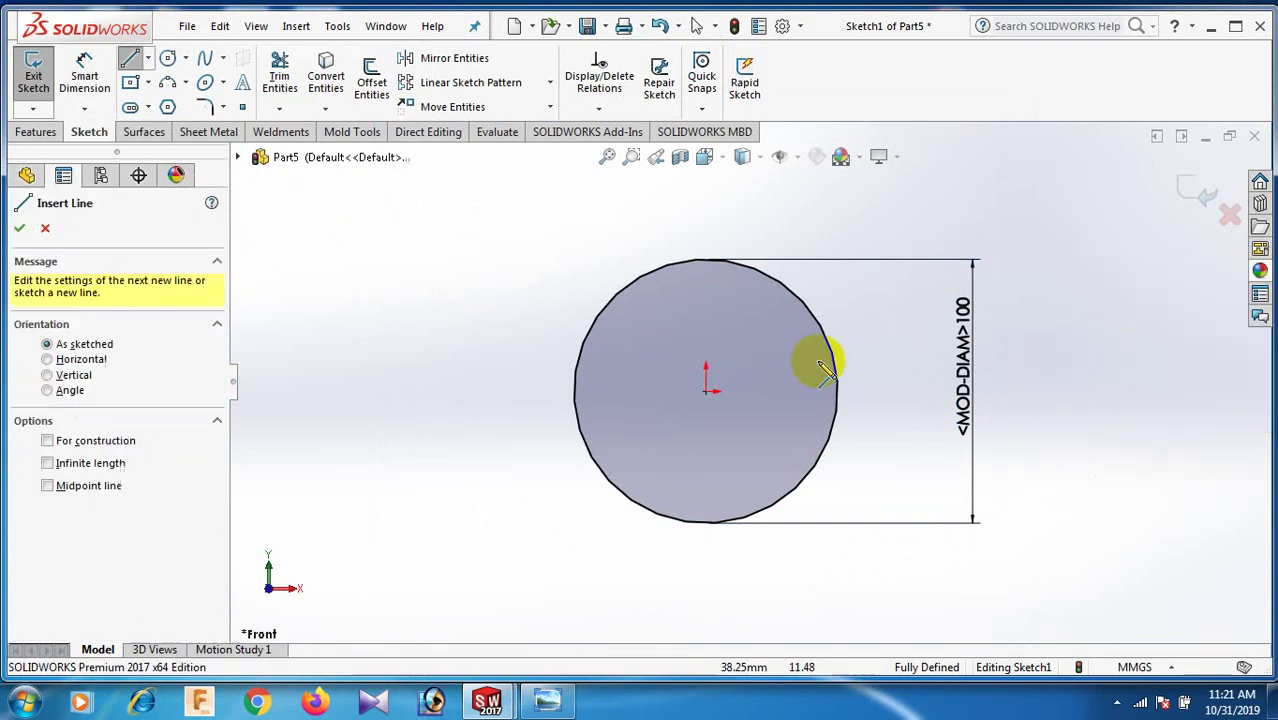
click(712, 390)
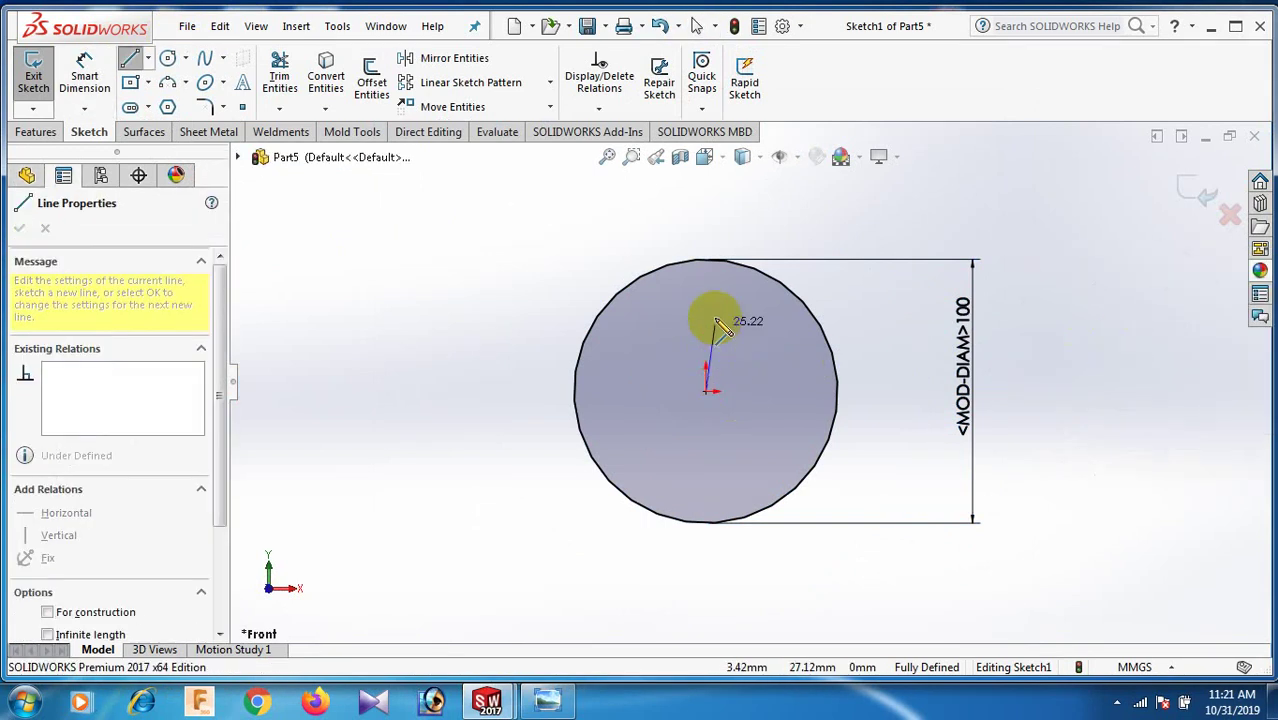
click(706, 262)
right_click(707, 260)
click(730, 273)
- Convert the circle and the vertical line to construction geometry
drag(489, 263, 927, 561)
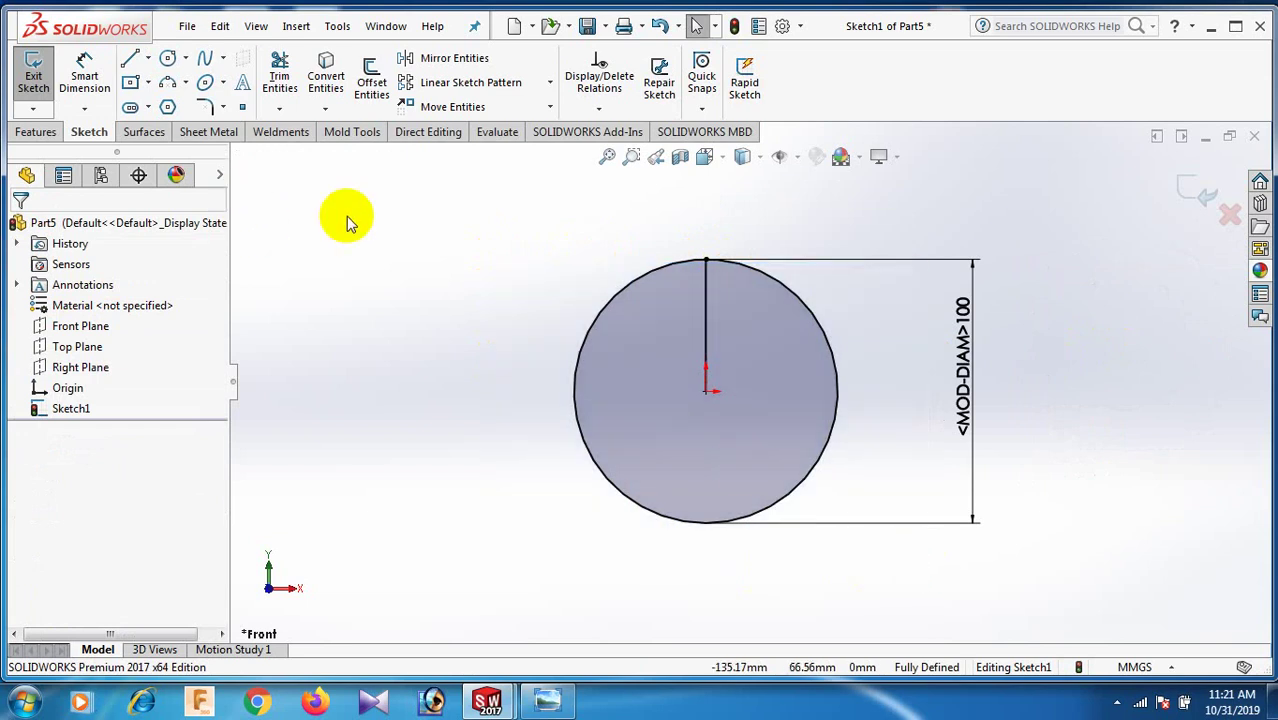
drag(428, 188, 952, 604)
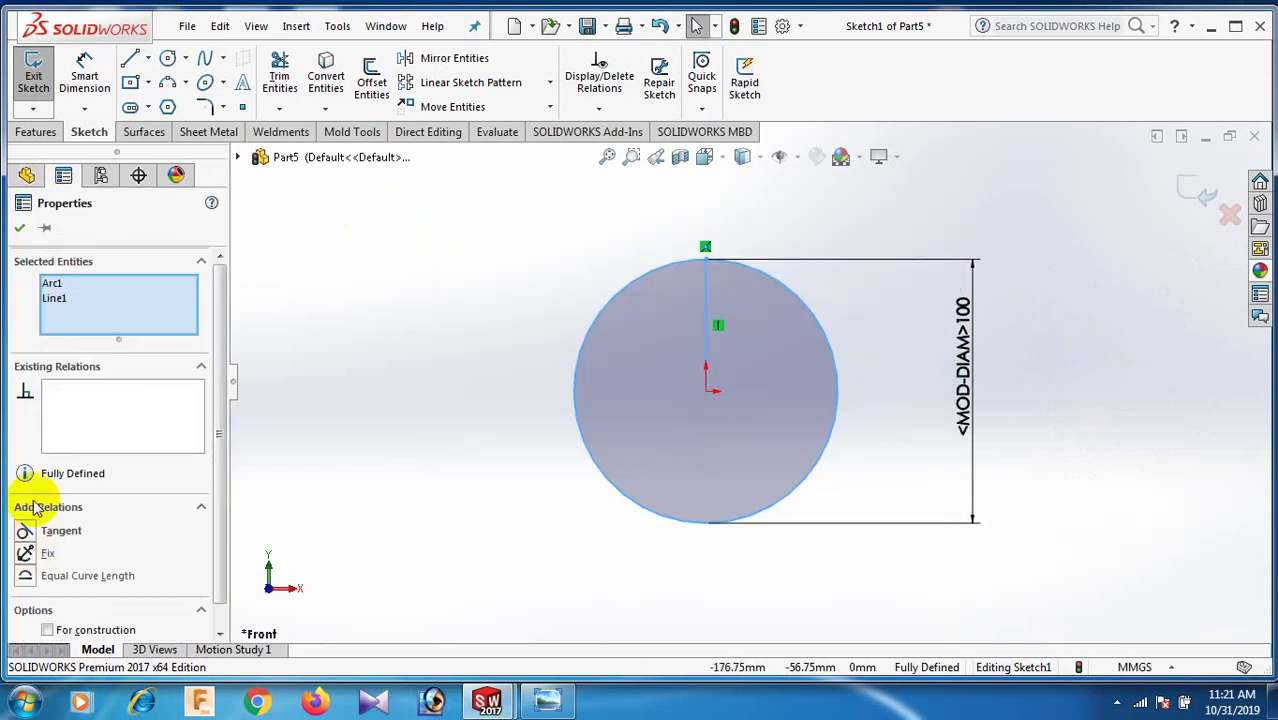
scroll(97, 472, down, 1)
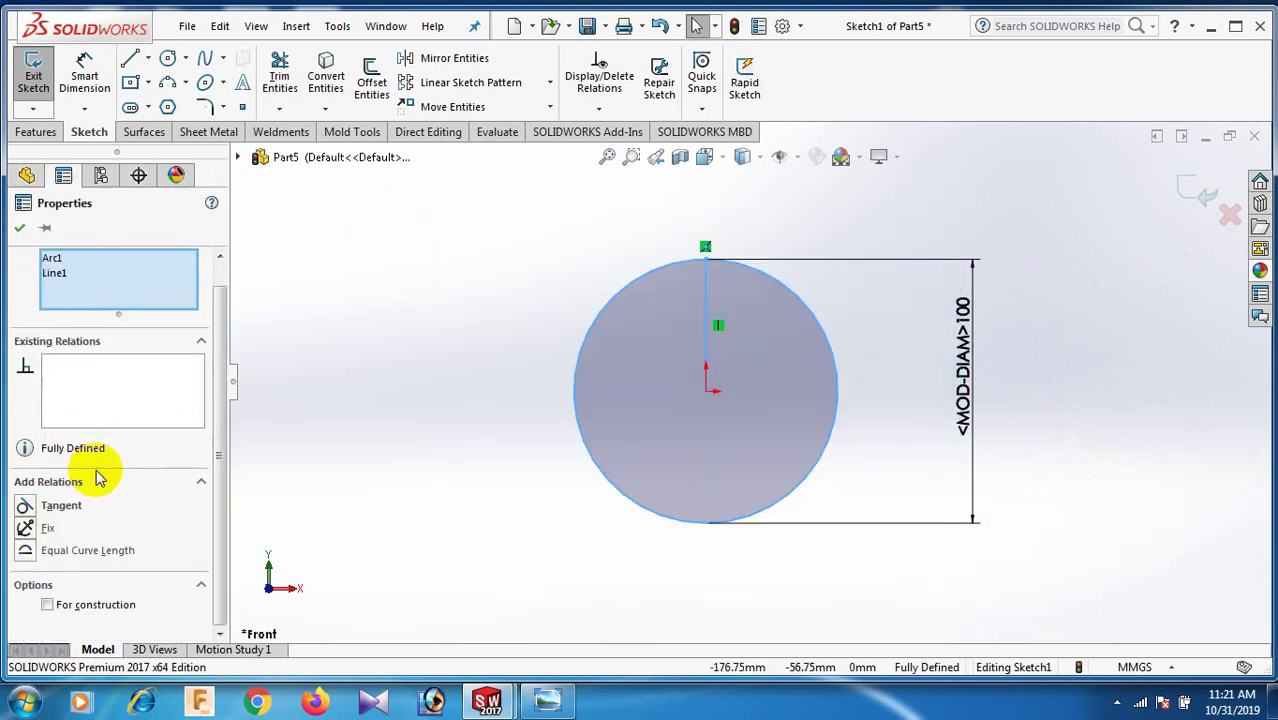
click(47, 605)
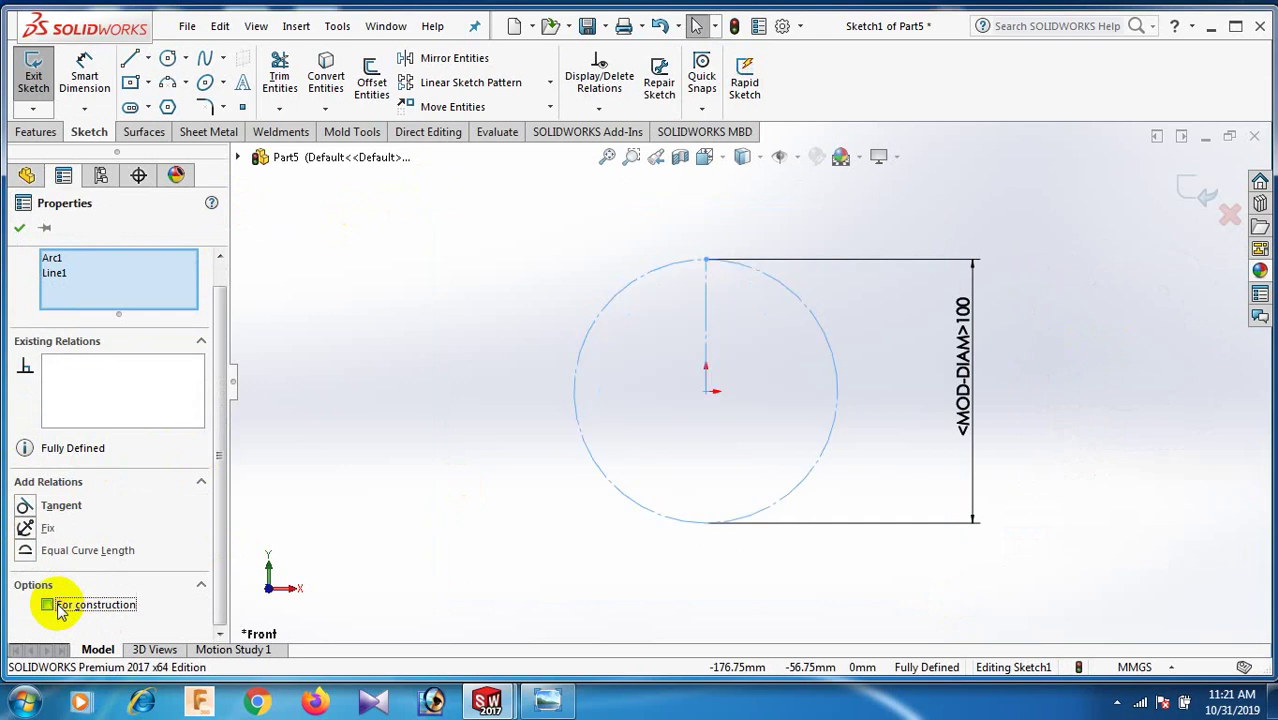
click(20, 229)
- Sketch a downward-bulging three-point arc that starts on the circle left of its top and crosses the vertical construction line
scroll(850, 260, down, 2)
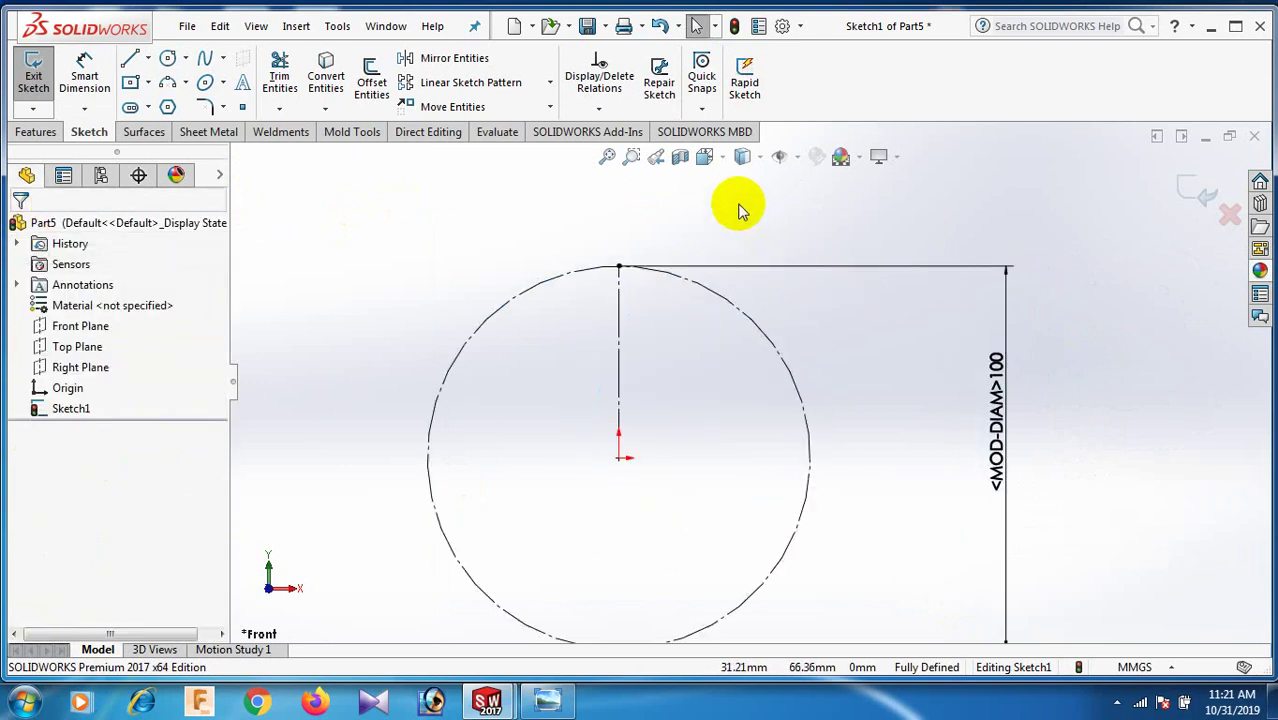
click(169, 83)
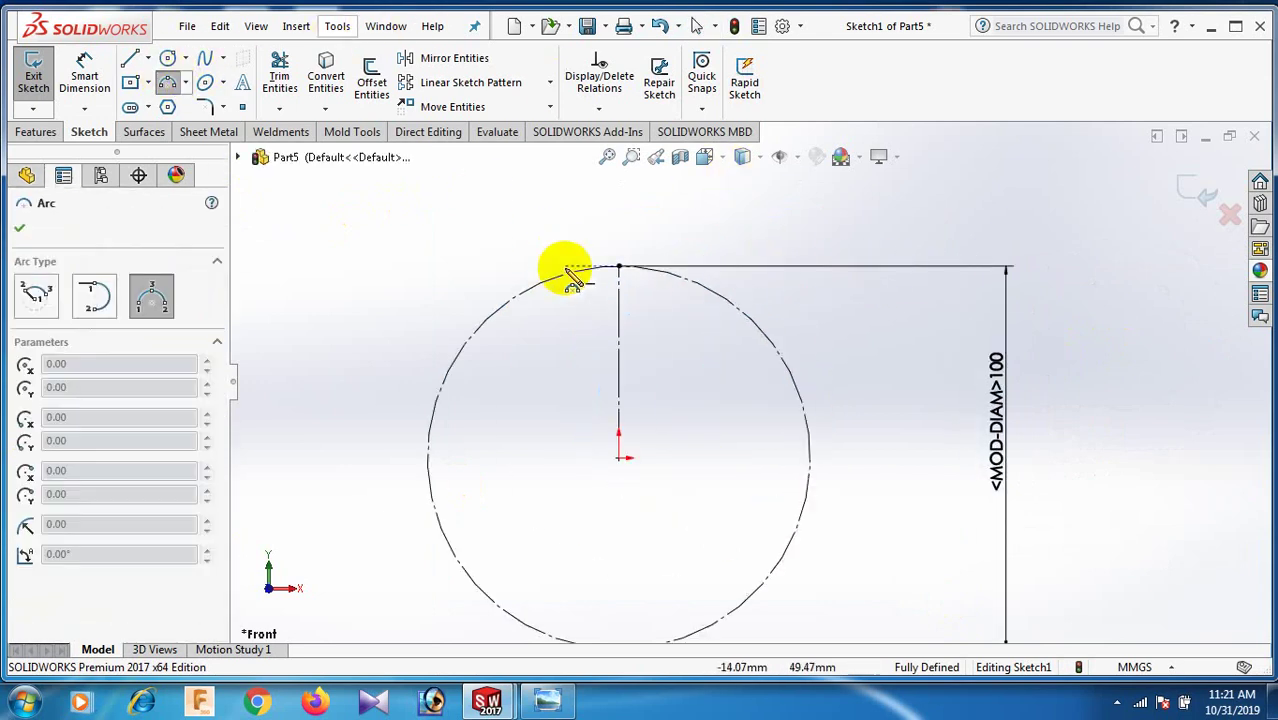
drag(572, 274, 638, 310)
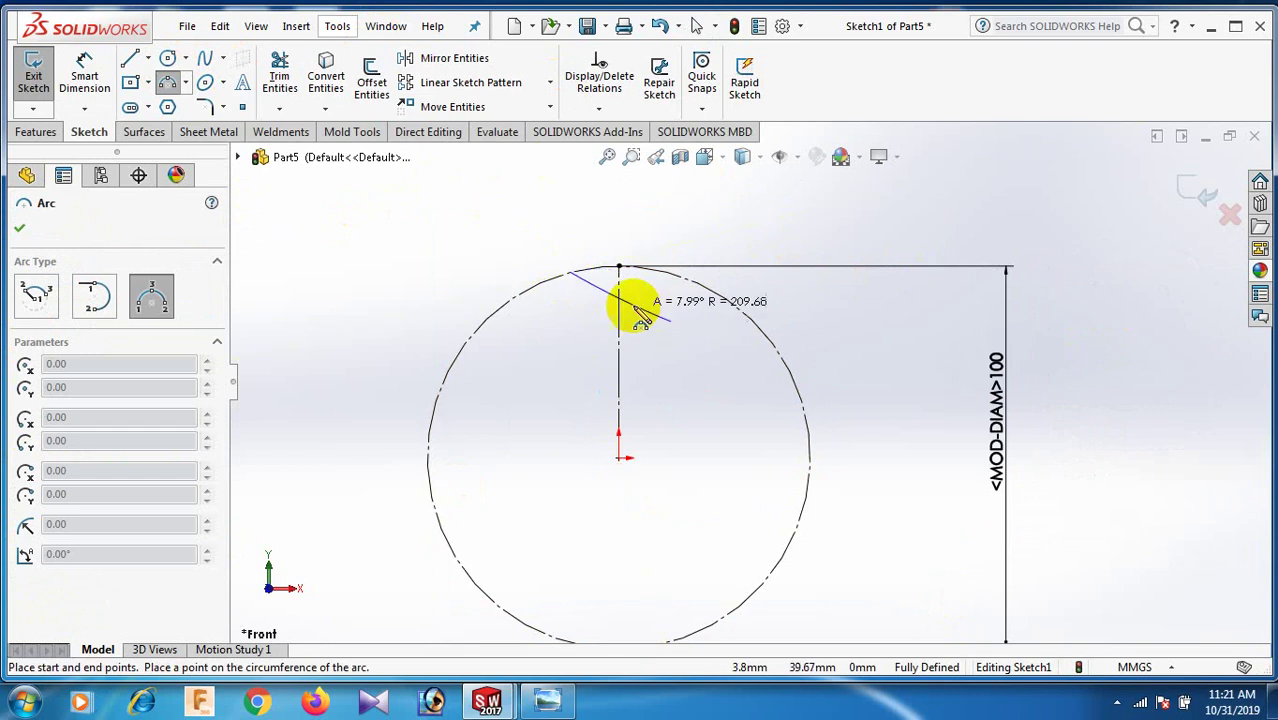
click(622, 307)
right_click(622, 305)
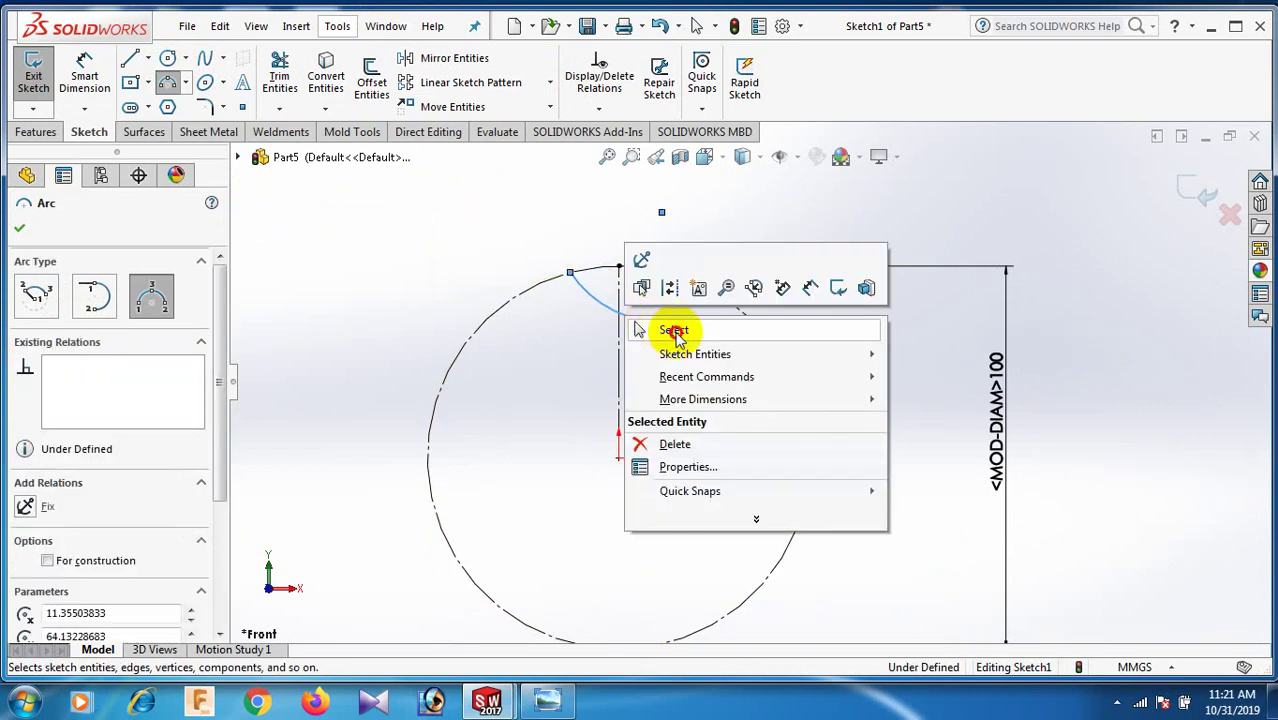
click(673, 328)
- Merge the arc's centre with the upper end of the construction line and stretch the arc's free end past that line
click(661, 214)
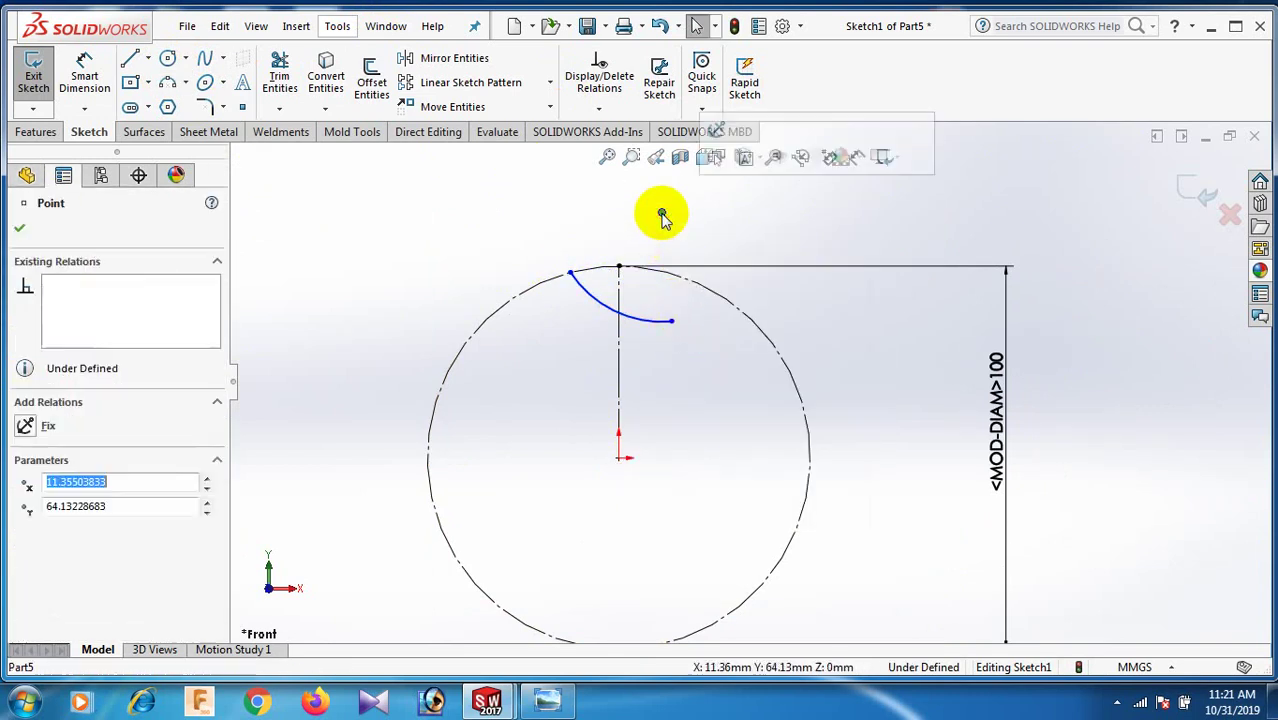
ctrl+click(619, 270)
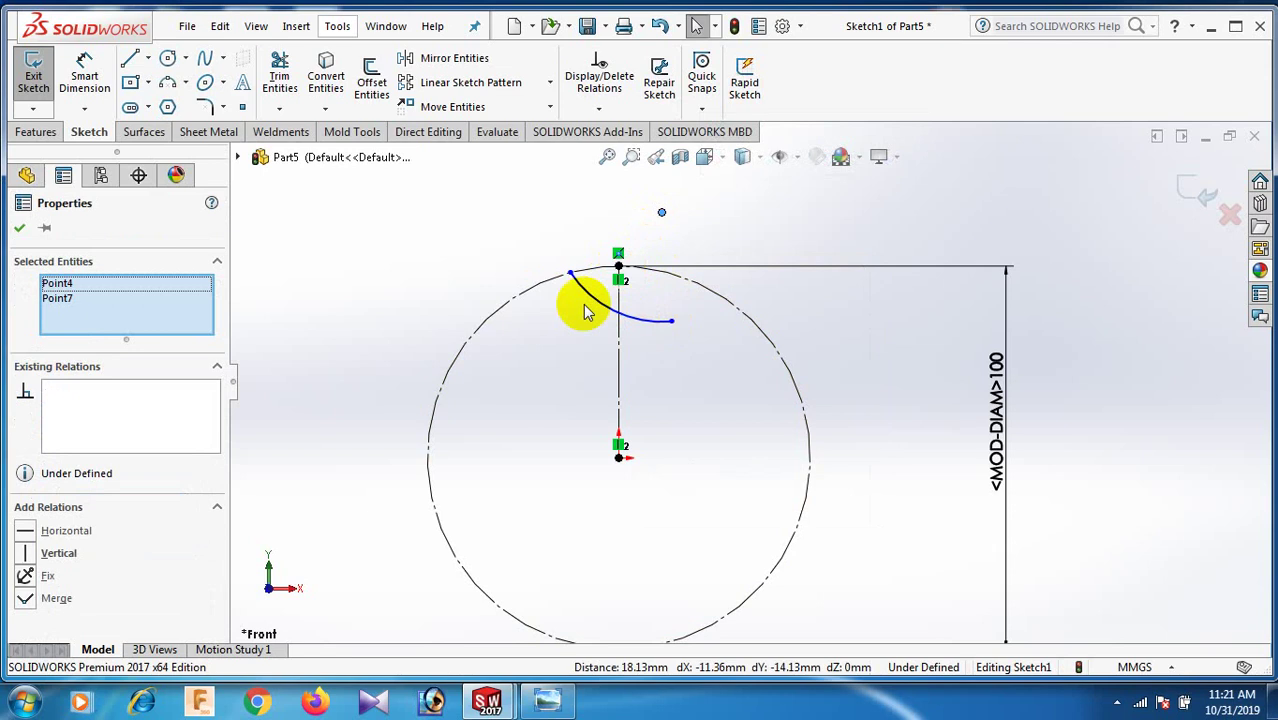
click(25, 598)
click(712, 378)
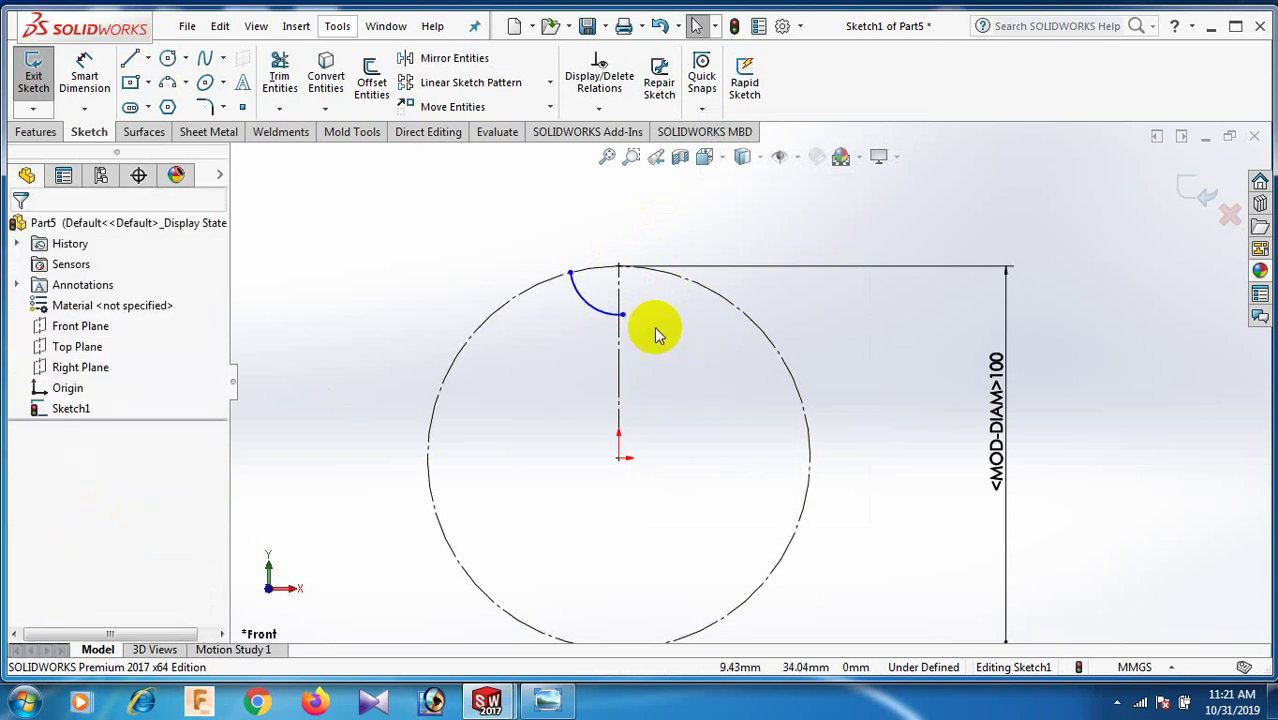
drag(630, 315, 662, 314)
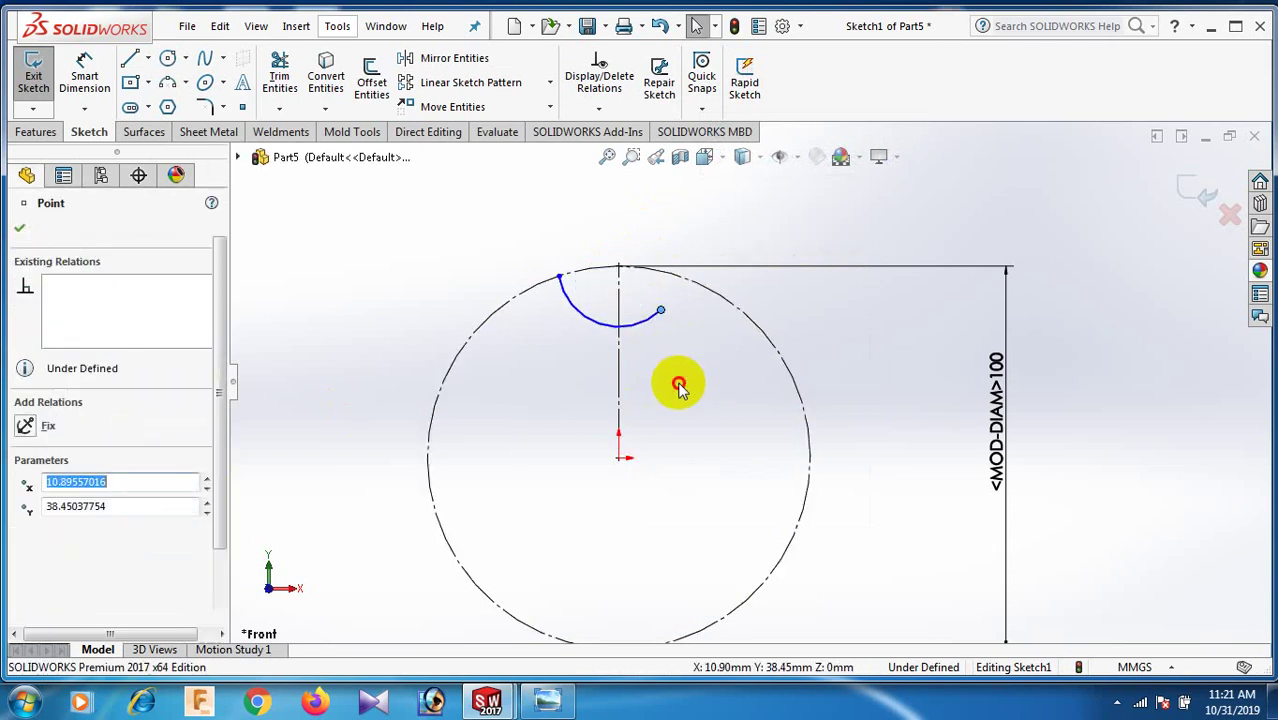
- Dimension the arc's radius as 10 mm
right_drag(688, 443, 710, 350)
click(592, 321)
click(556, 390)
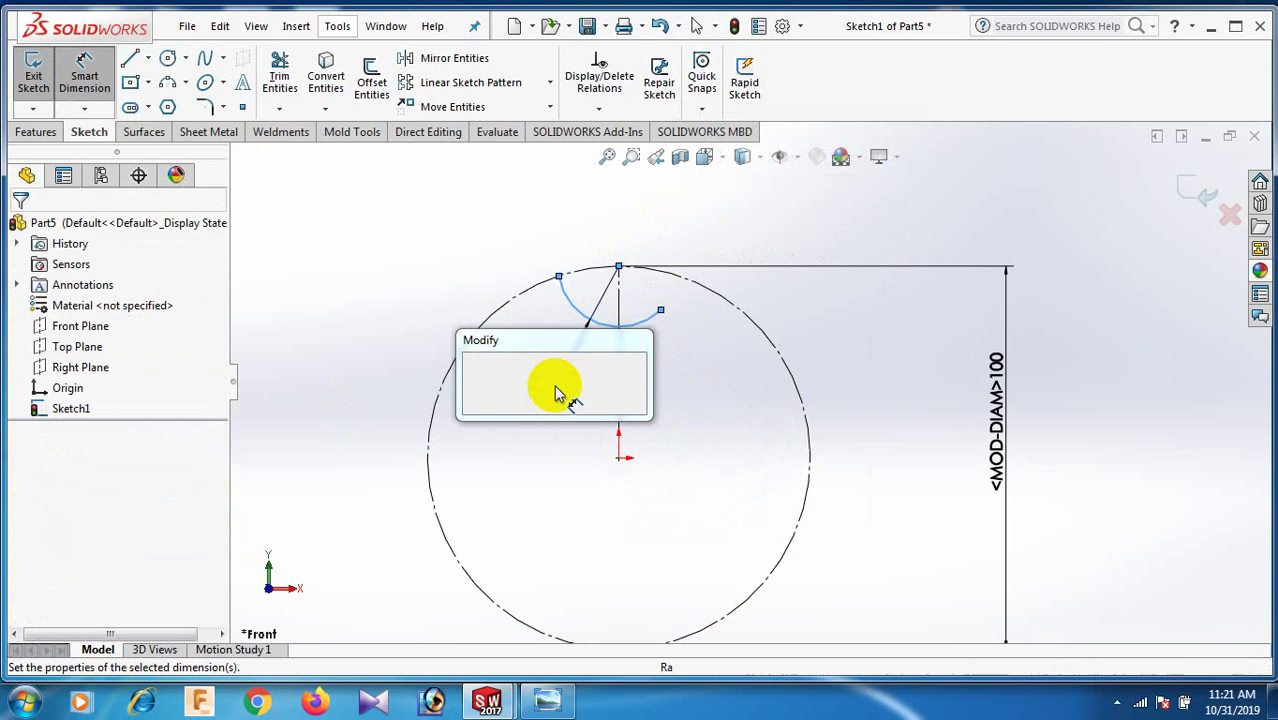
text(10)
key(Return)
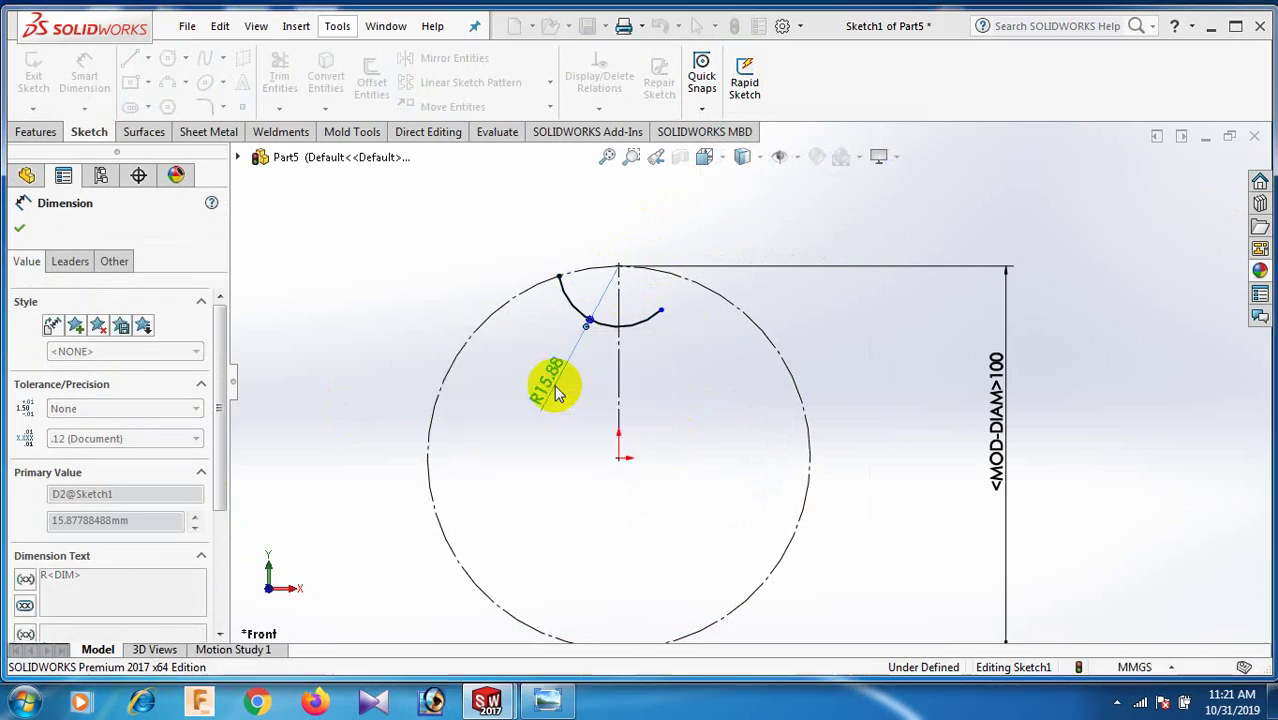
click(742, 214)
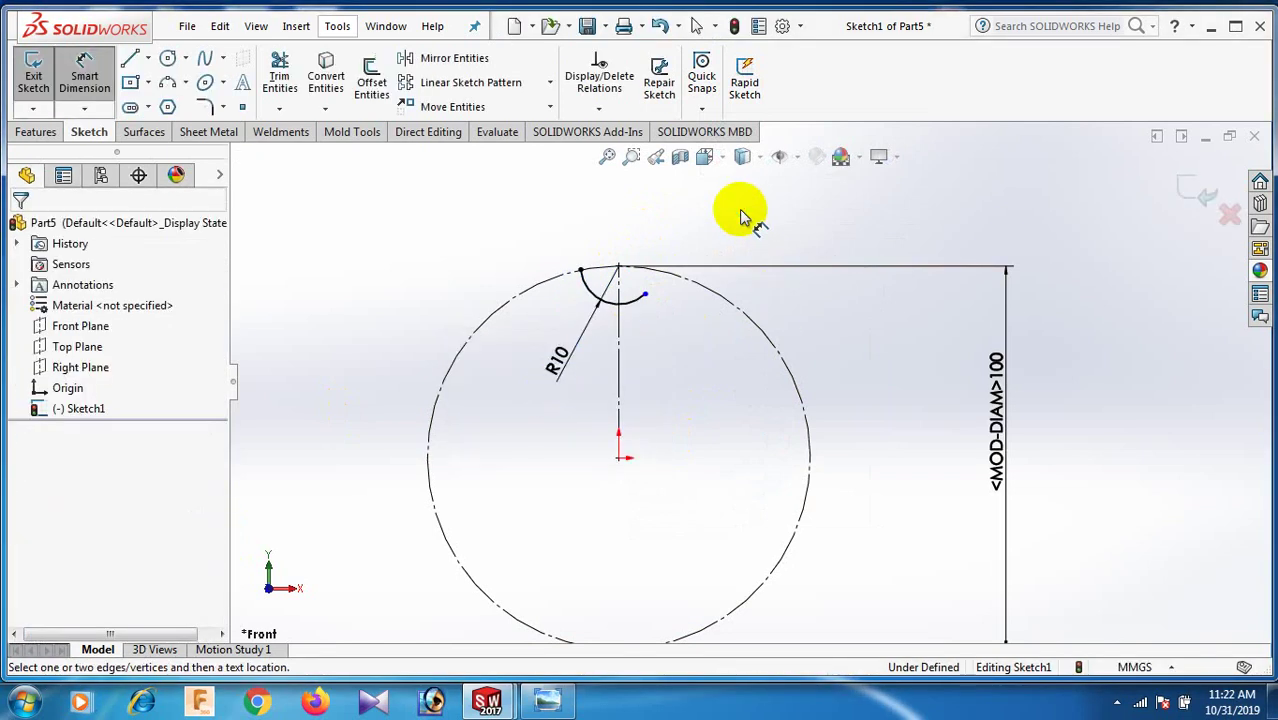
right_click(742, 214)
click(790, 270)
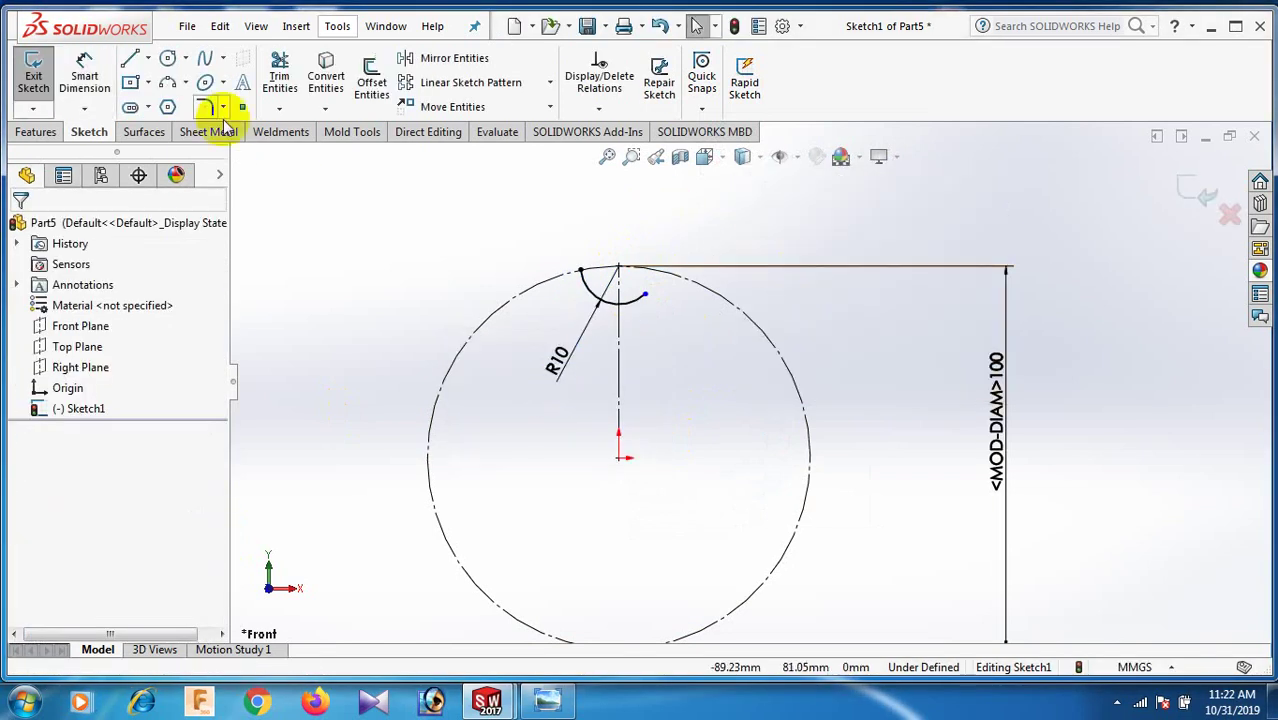
- Sketch an upward-bulging three-point arc, about 36 mm in radius, from the first arc's free end to the right side of the construction circle
click(177, 85)
scroll(652, 306, down, 2)
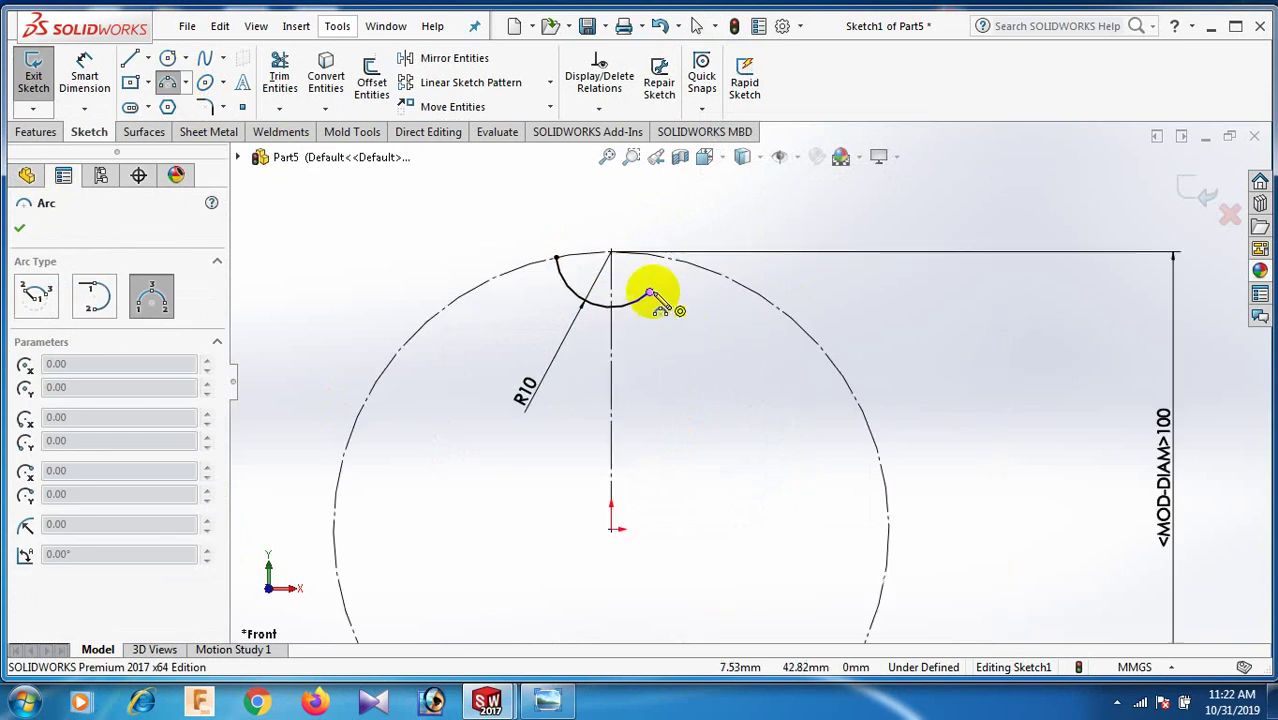
click(650, 294)
click(785, 322)
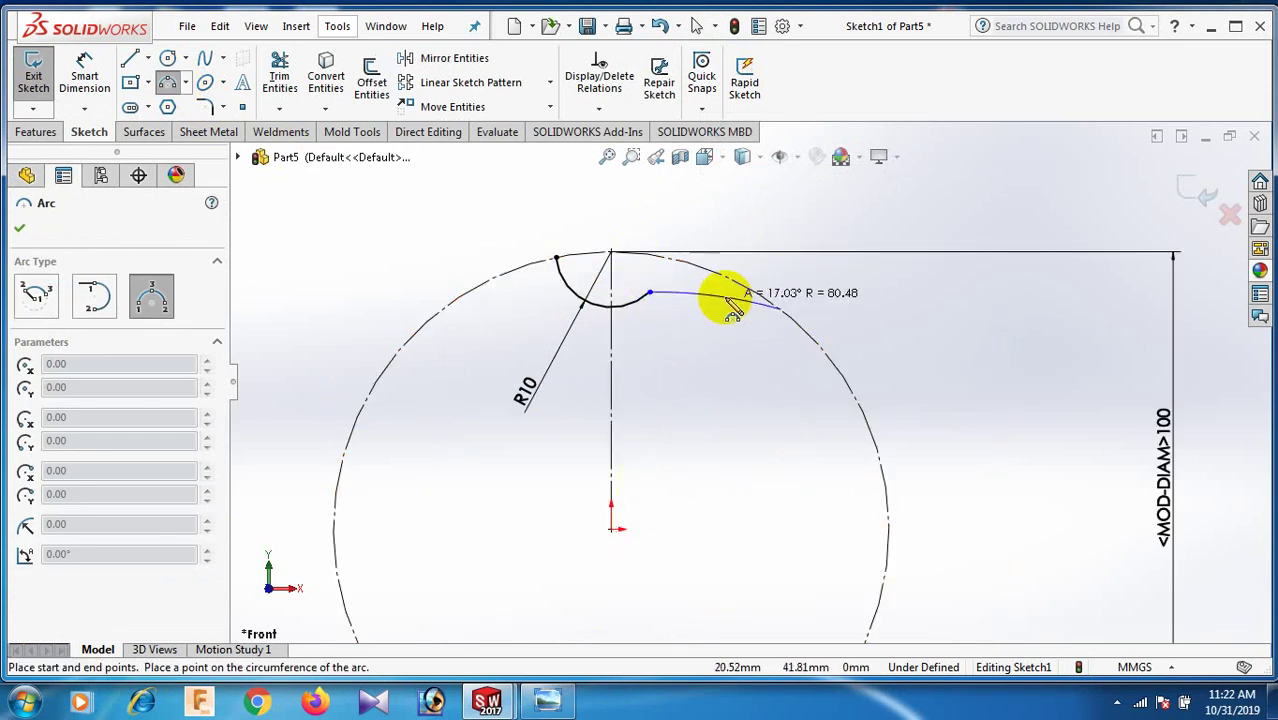
click(730, 289)
right_click(727, 295)
click(765, 305)
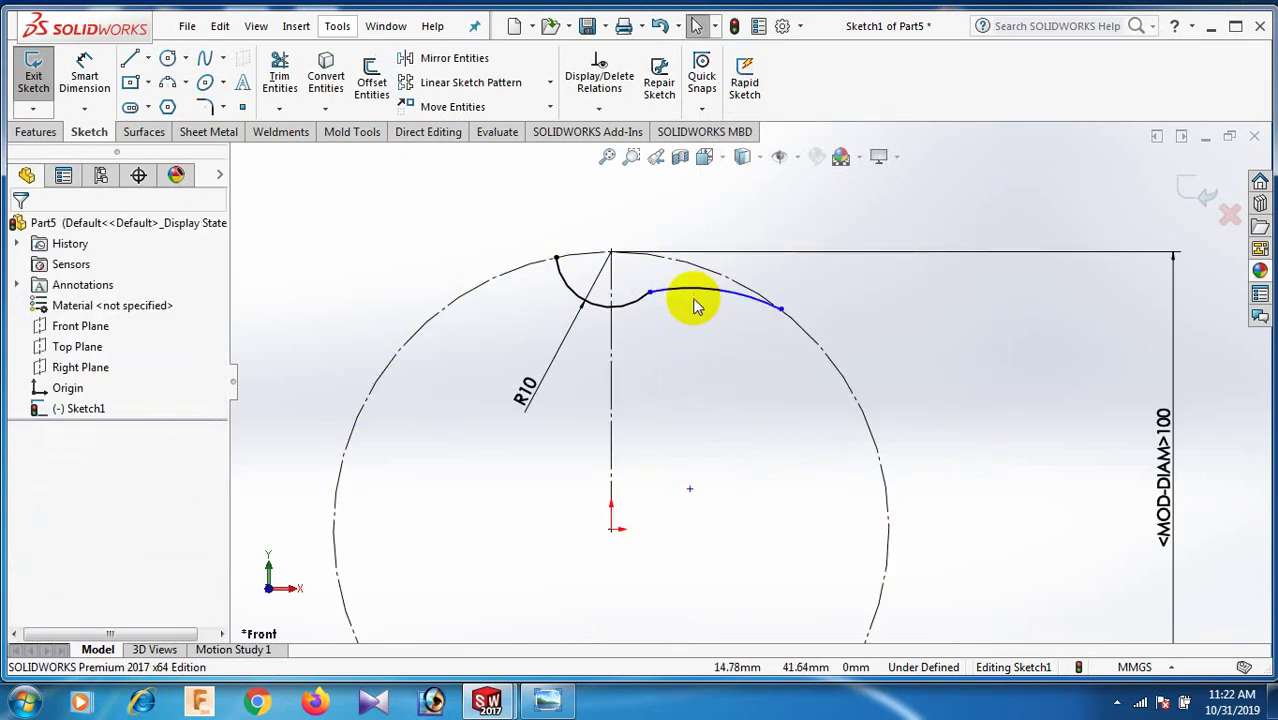
- Add a tangent relation between the R10 arc and the second arc
click(690, 296)
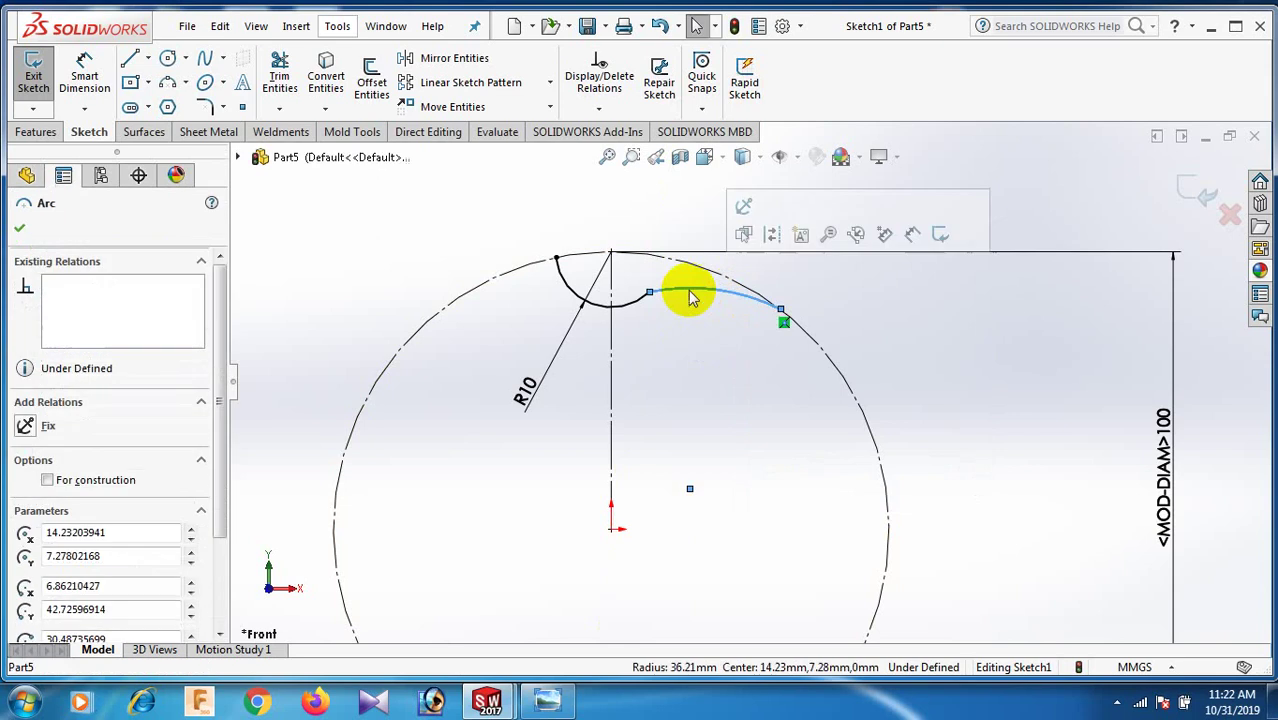
ctrl+click(638, 302)
click(25, 553)
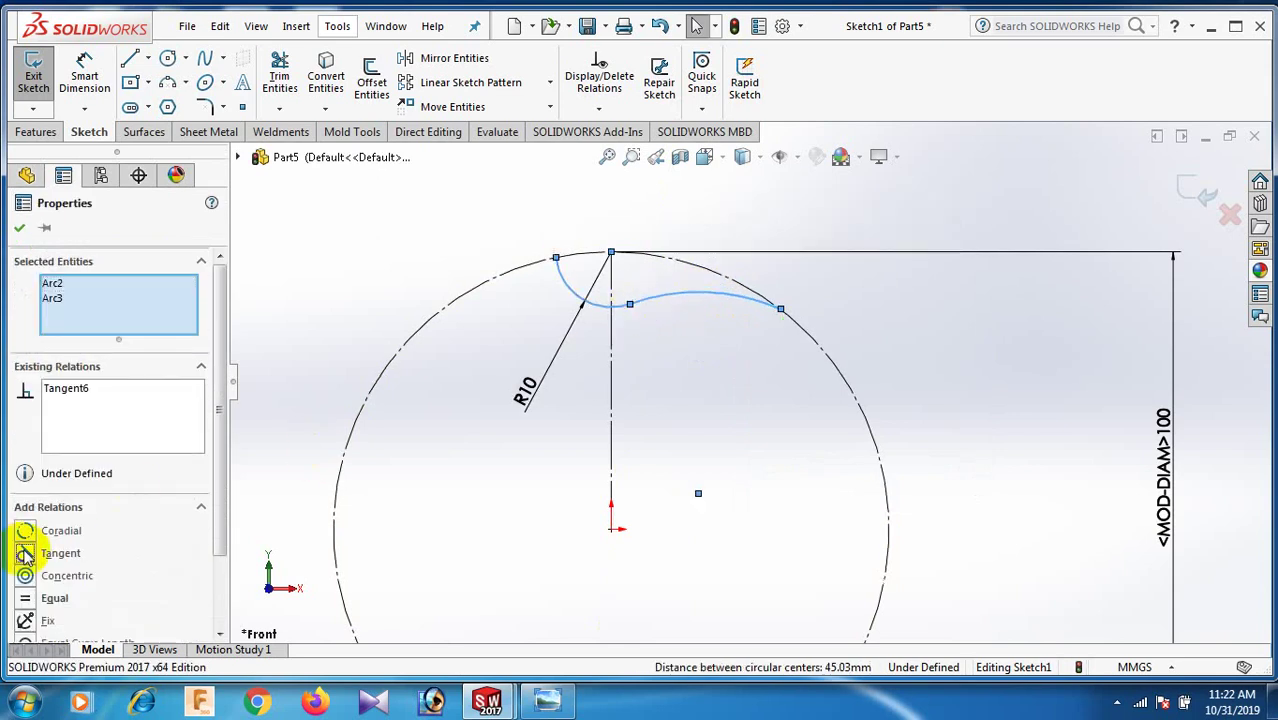
click(685, 328)
- Add a tangent relation between the second arc and the construction circle, and move the tangent arc's free end up along the circle
click(744, 297)
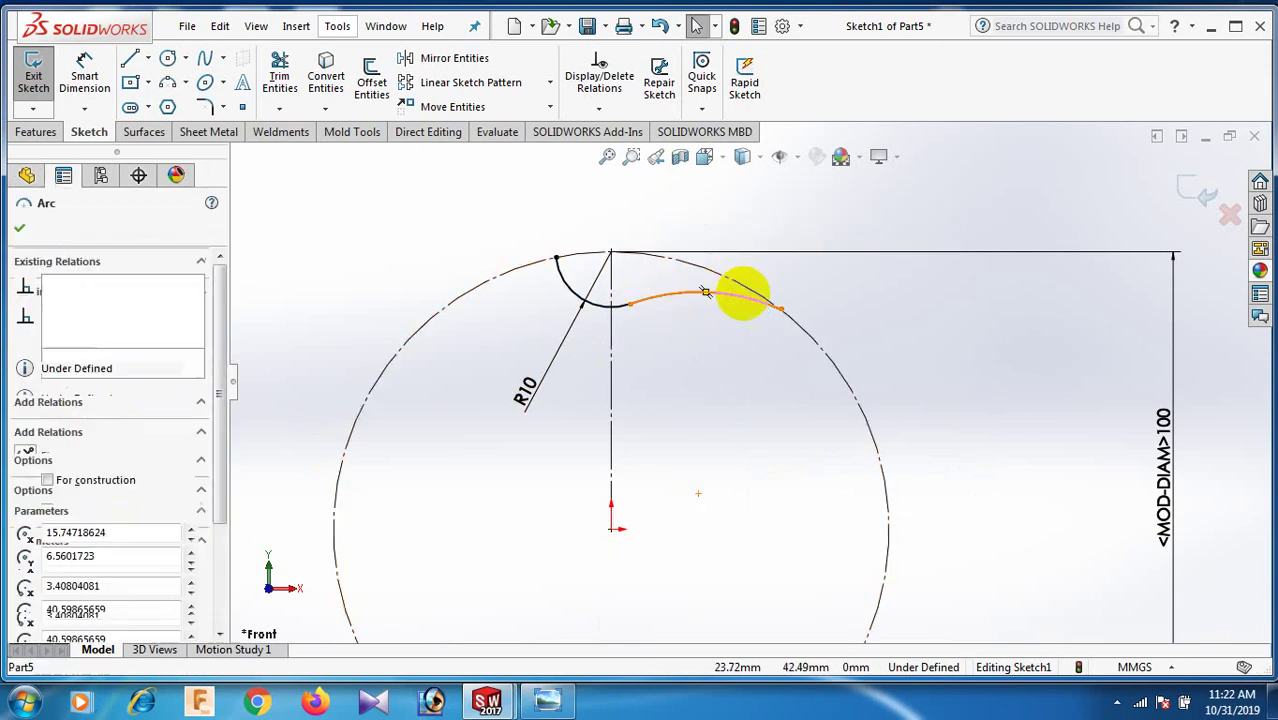
ctrl+click(757, 297)
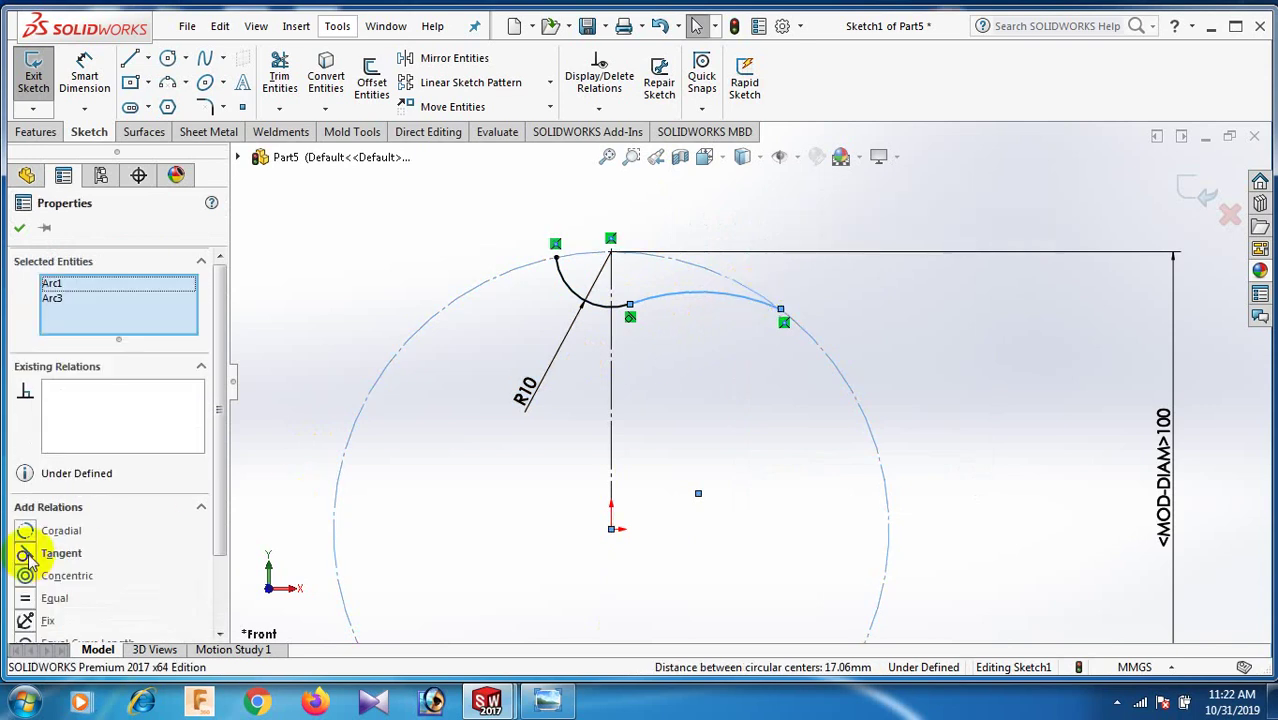
click(30, 554)
click(894, 362)
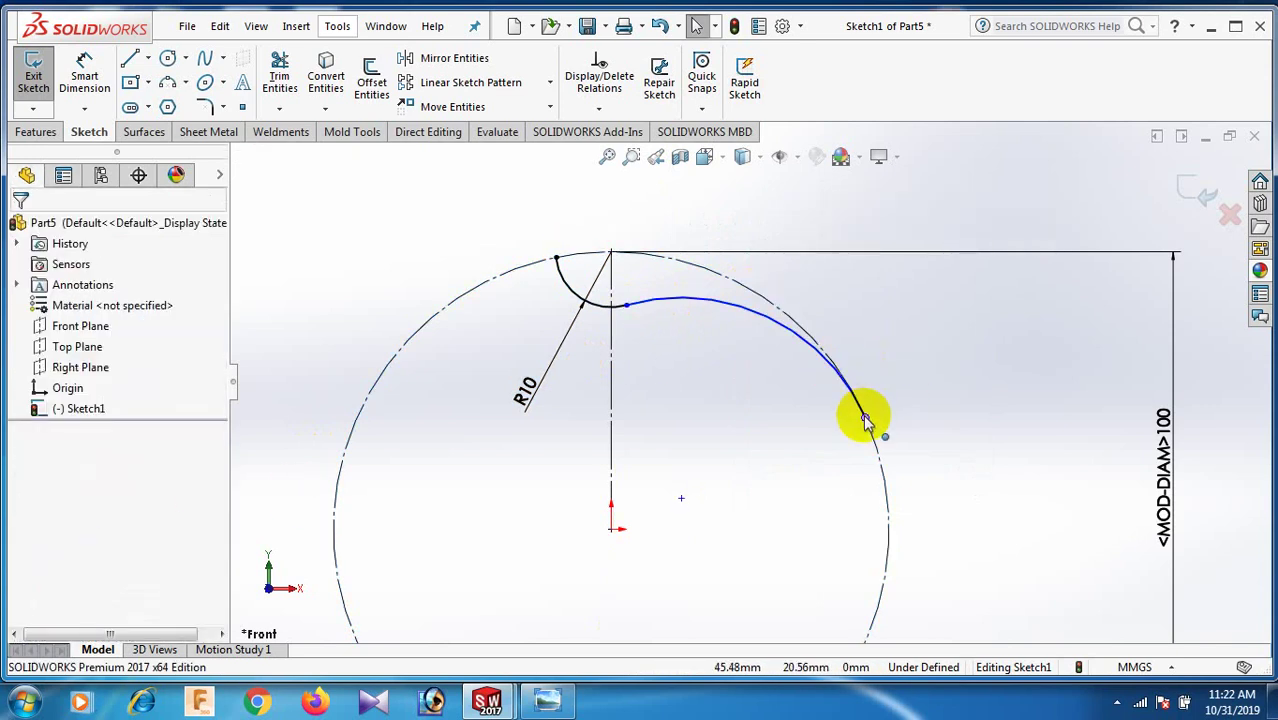
drag(866, 420, 803, 327)
click(808, 412)
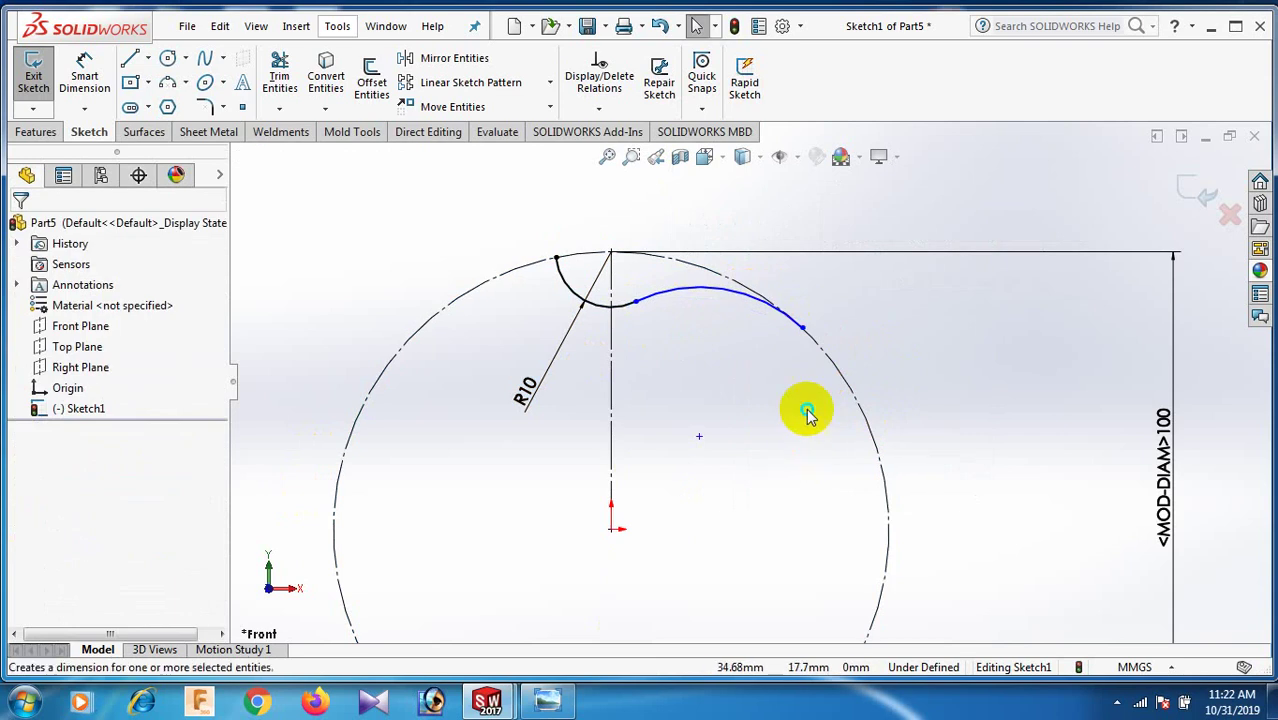
- Dimension the second arc's radius as 5 mm
key(d)
click(733, 288)
click(736, 357)
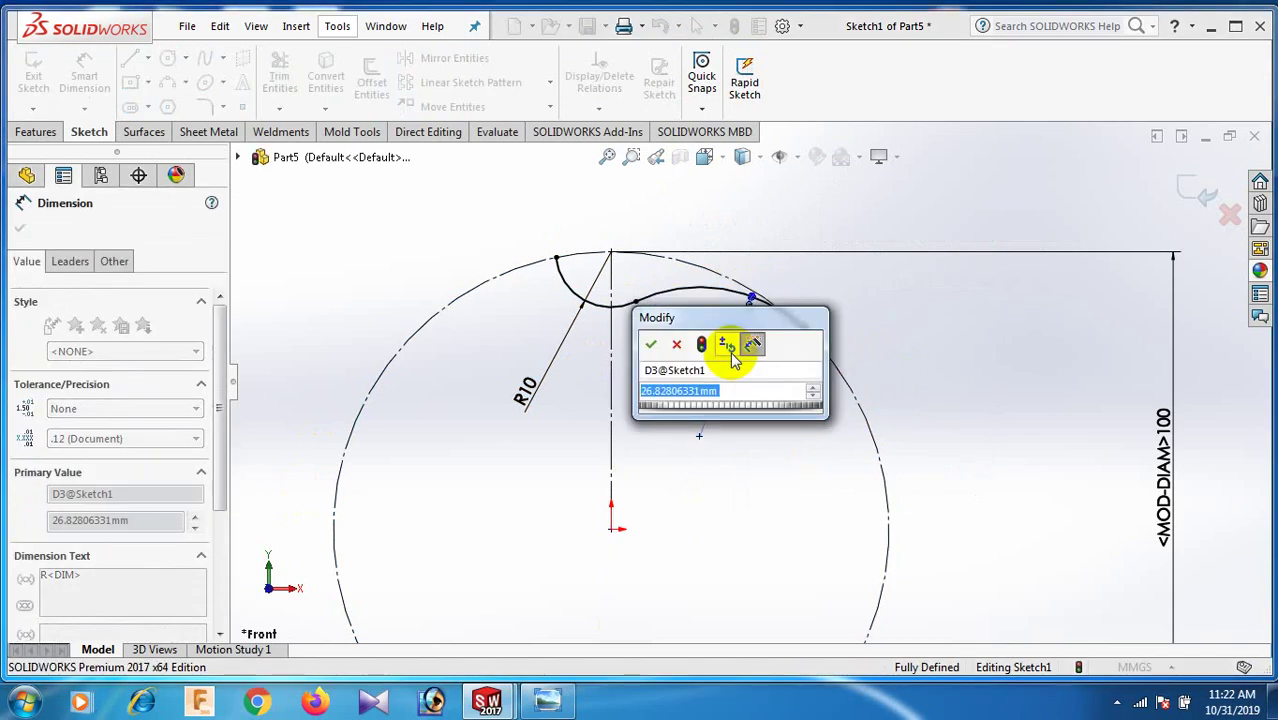
text(5)
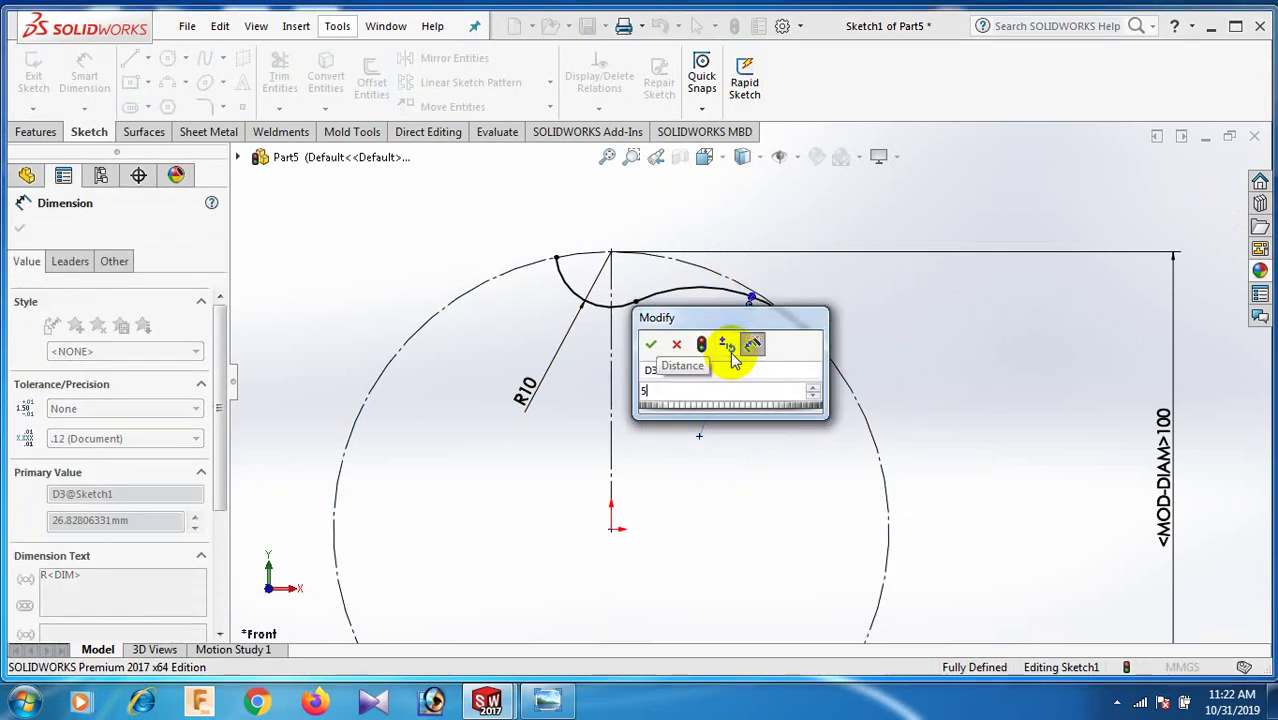
key(Return)
click(882, 327)
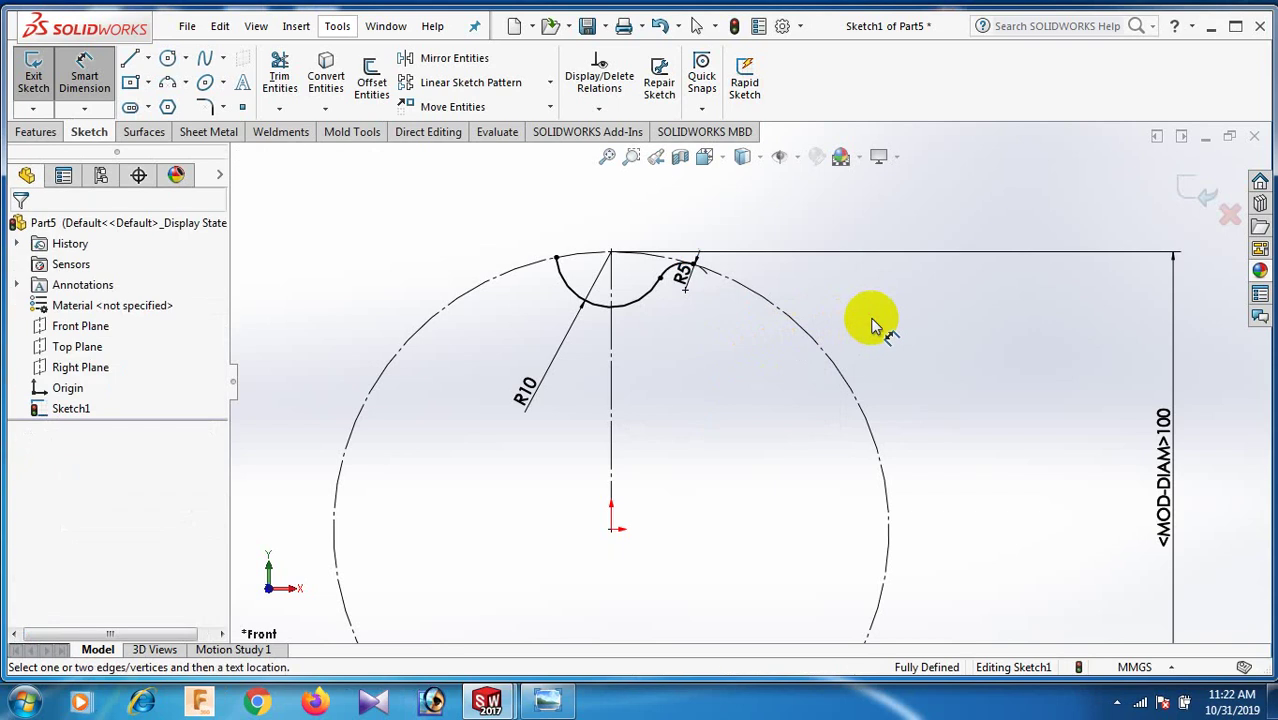
right_click(870, 320)
click(940, 385)
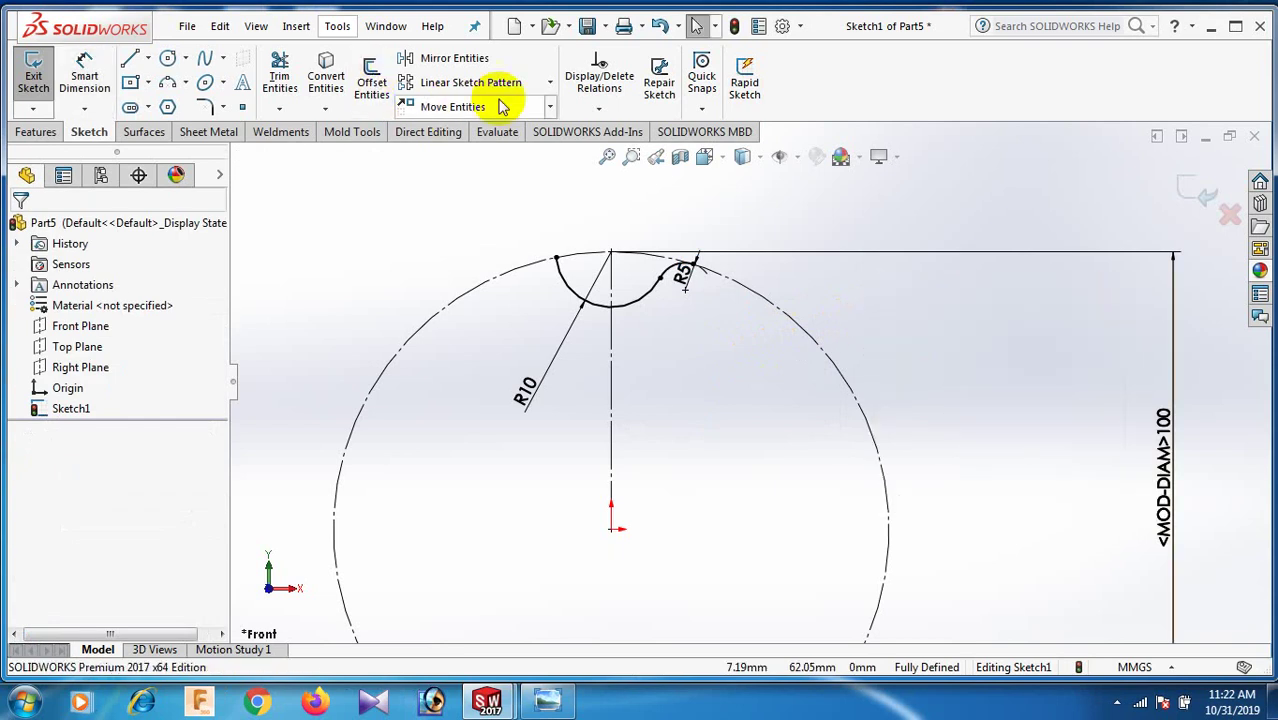
- Create a circular sketch pattern of both arcs about the origin with 12 equally spaced instances over 360 degrees
click(549, 82)
click(518, 130)
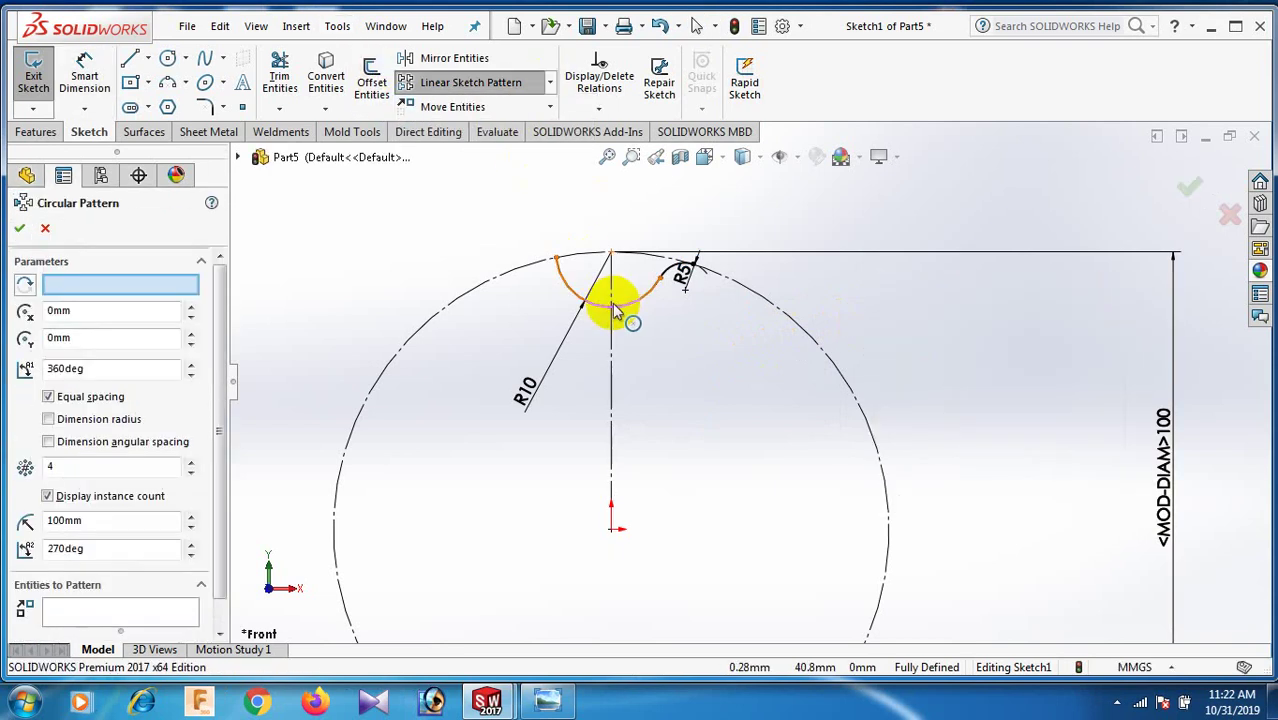
click(612, 303)
click(659, 277)
click(64, 297)
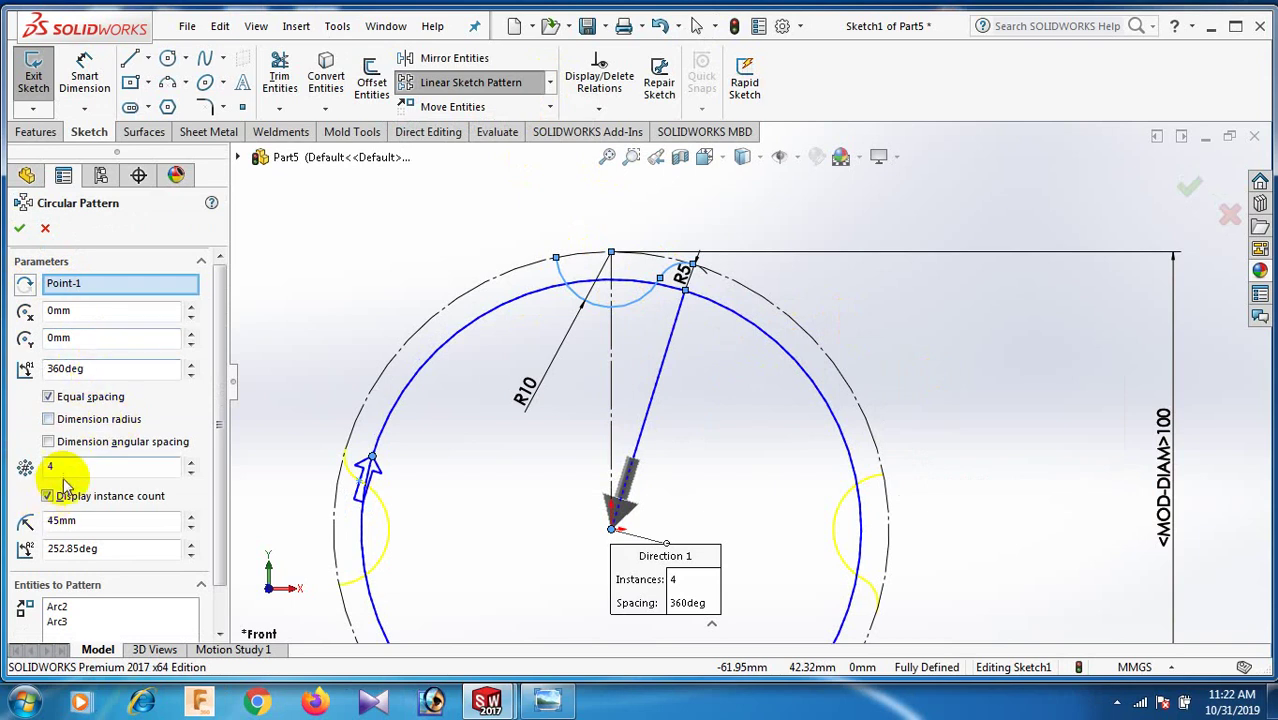
click(45, 466)
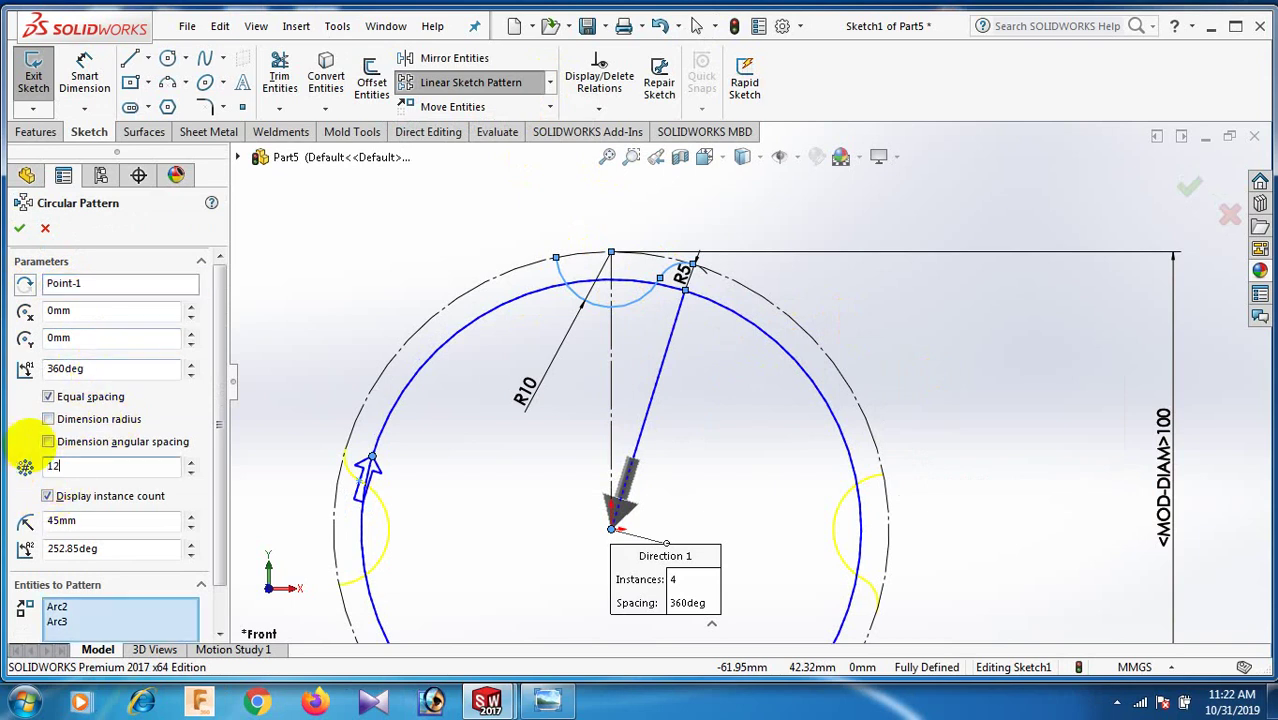
click(19, 231)
- Try to bridge the gap between the original R10 arc and the neighbouring patterned arc with a three-point arc of 50 mm radius
scroll(560, 260, down, 5)
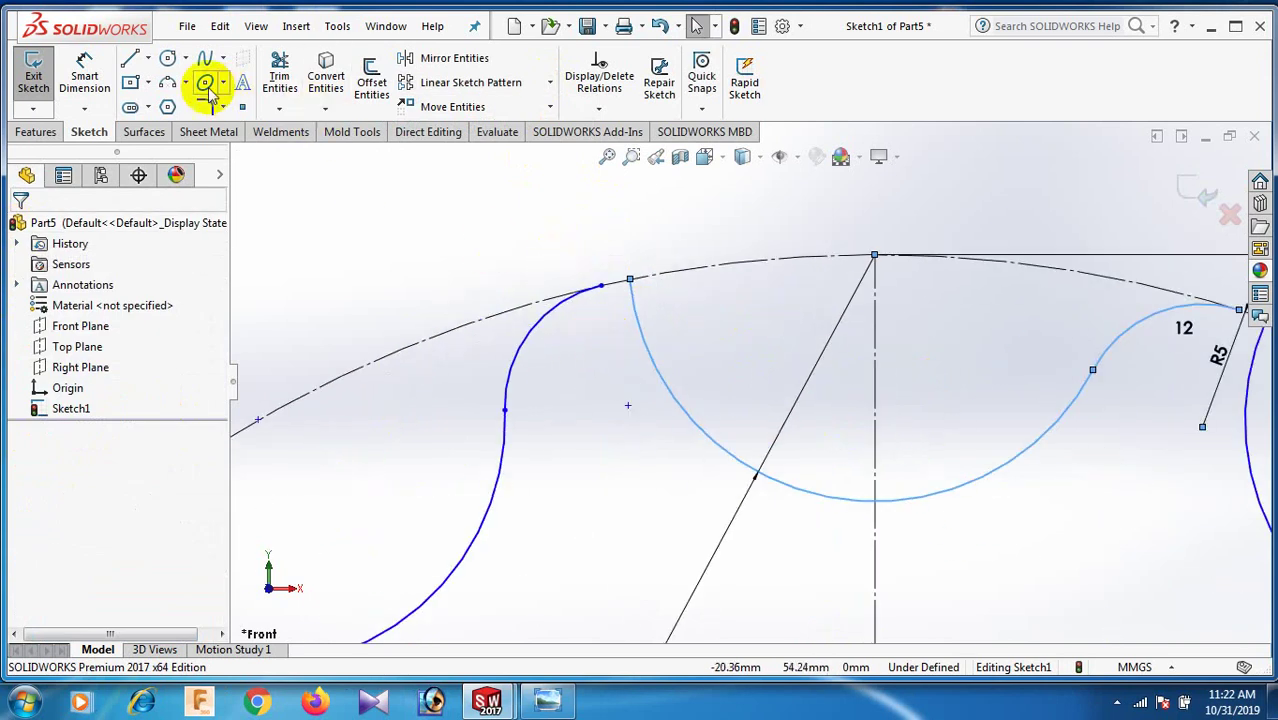
click(167, 82)
scroll(650, 312, down, 3)
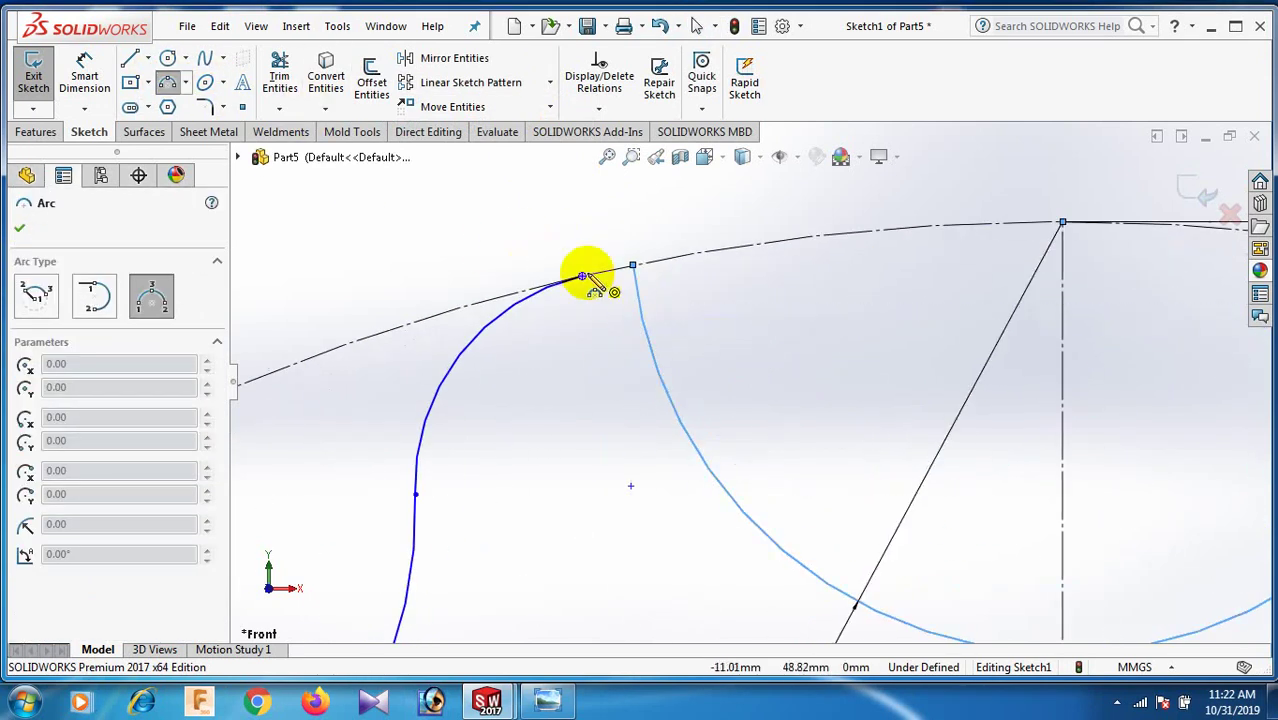
click(584, 276)
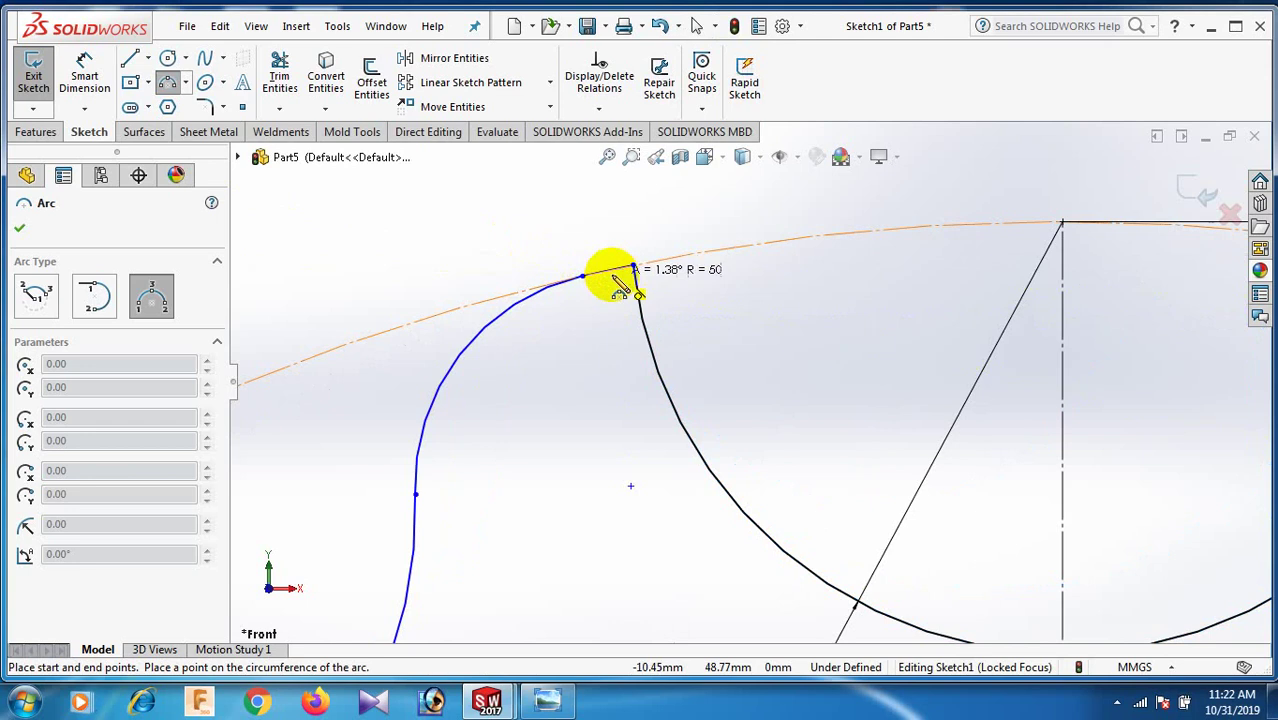
click(617, 284)
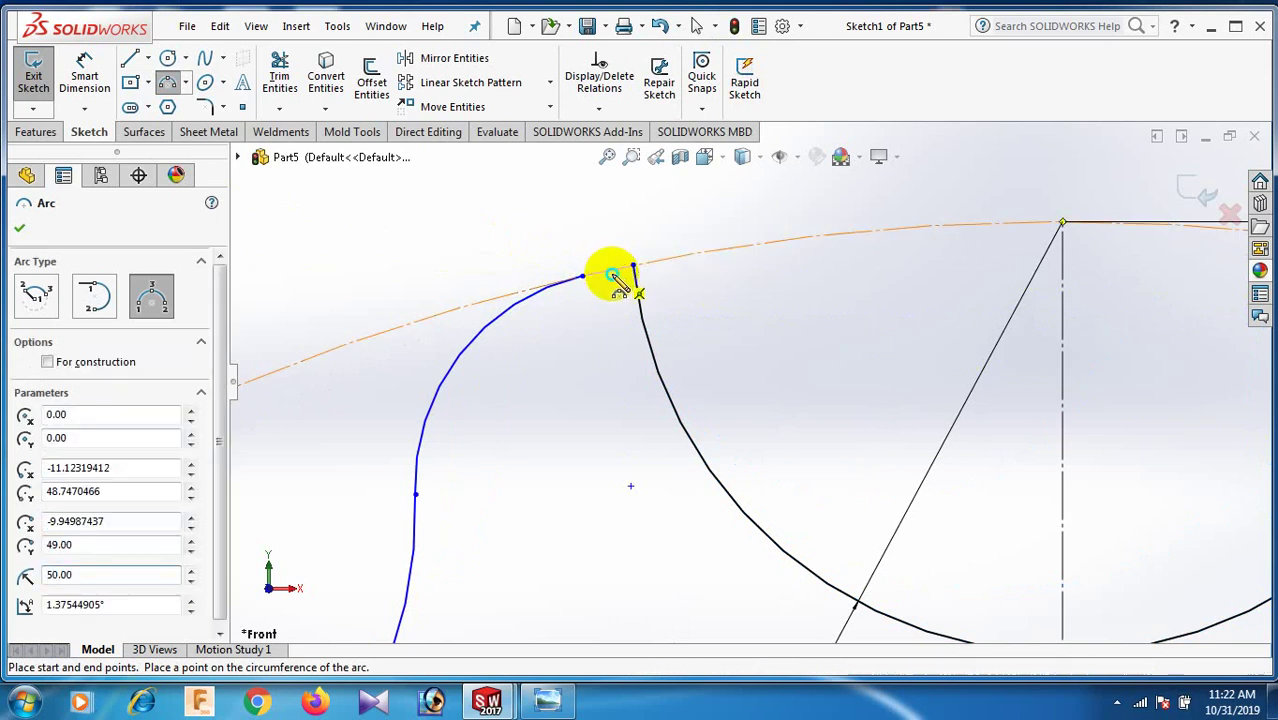
right_click(617, 284)
click(656, 288)
- Convert the 100 mm construction circle into regular sketch geometry
scroll(605, 274, down, 3)
scroll(612, 368, down, 3)
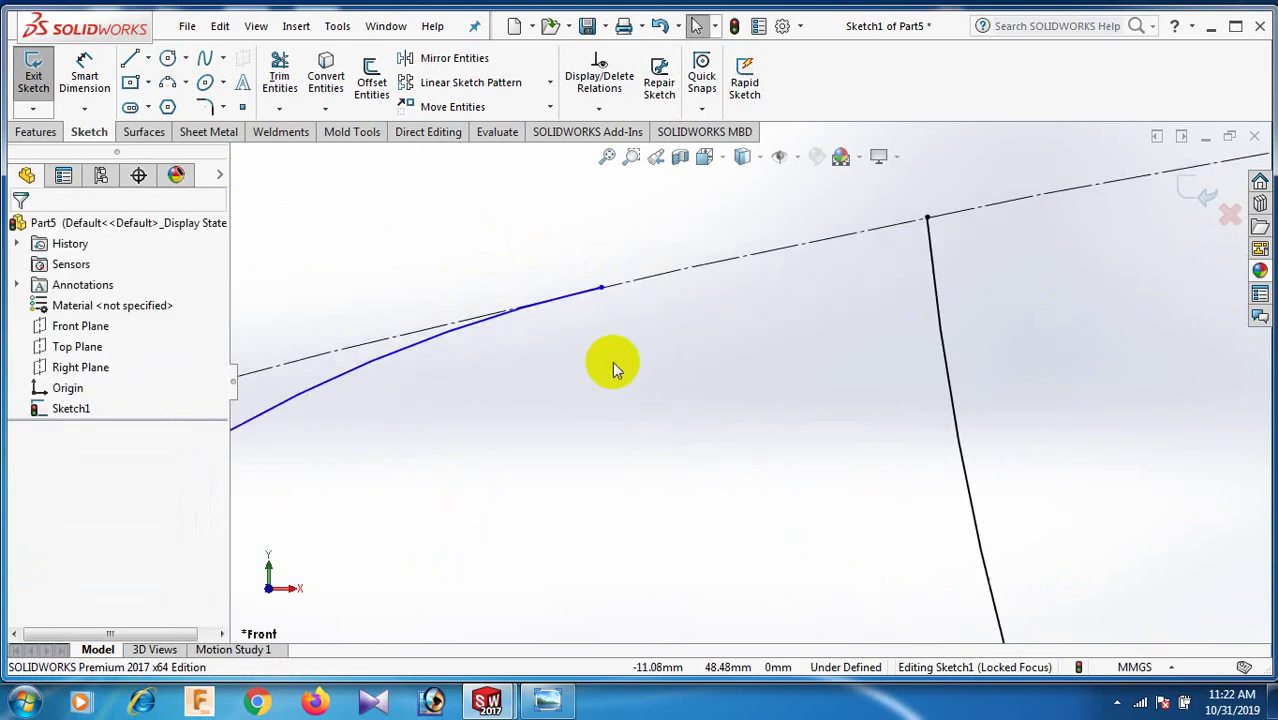
click(672, 277)
click(754, 217)
scroll(727, 336, up, 6)
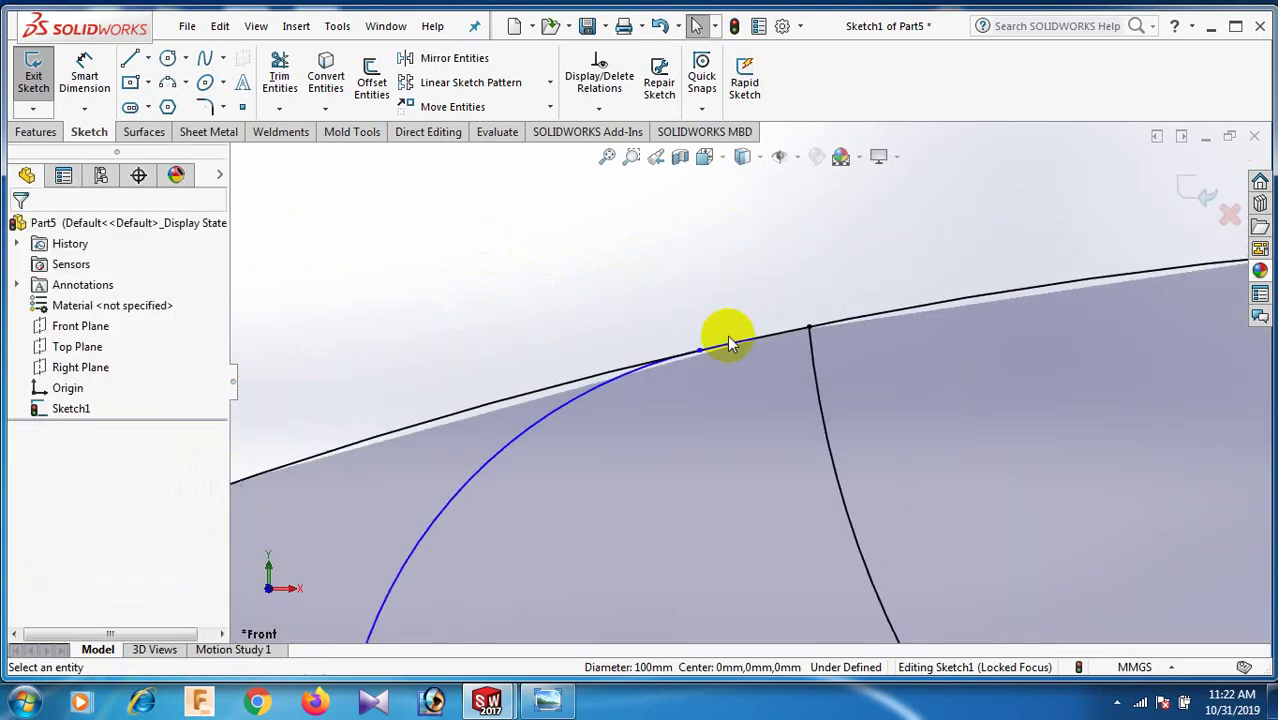
scroll(627, 373, up, 10)
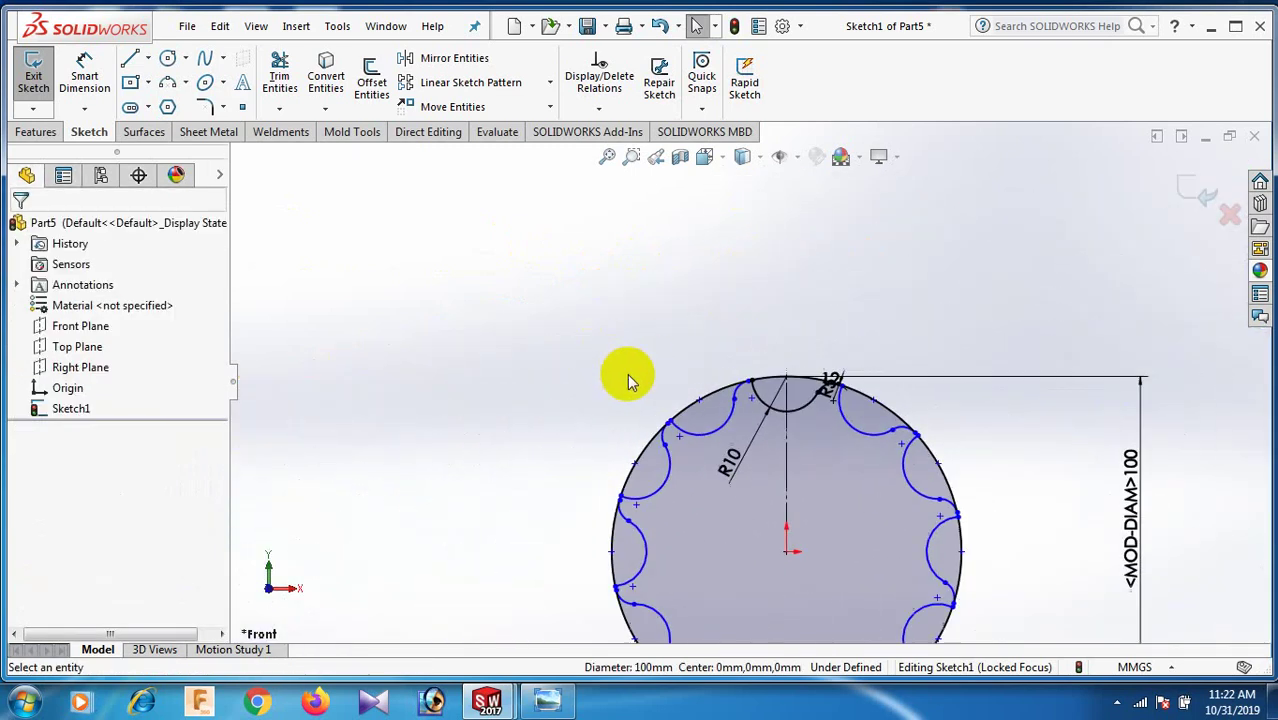
scroll(818, 480, down, 6)
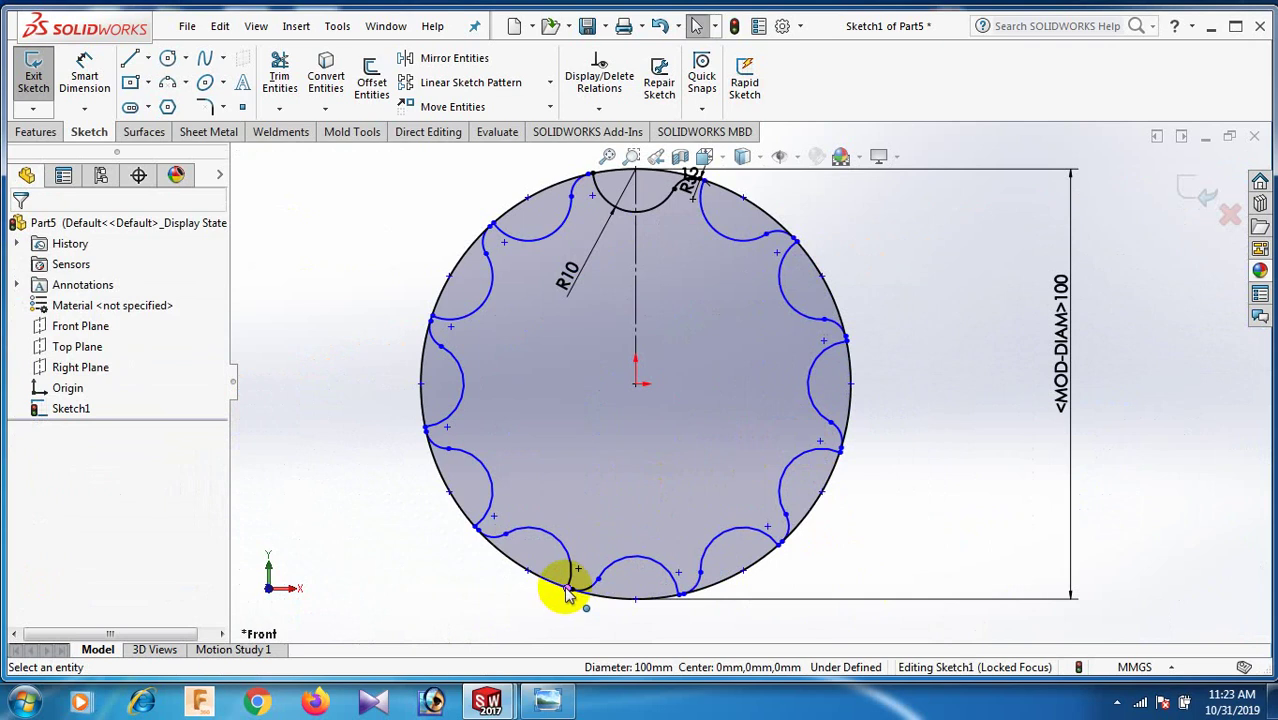
- Try to constrain the pattern by pulling a lower arc endpoint outward and attaching the pattern's centre point to the origin, and undo both moves
drag(566, 587, 492, 596)
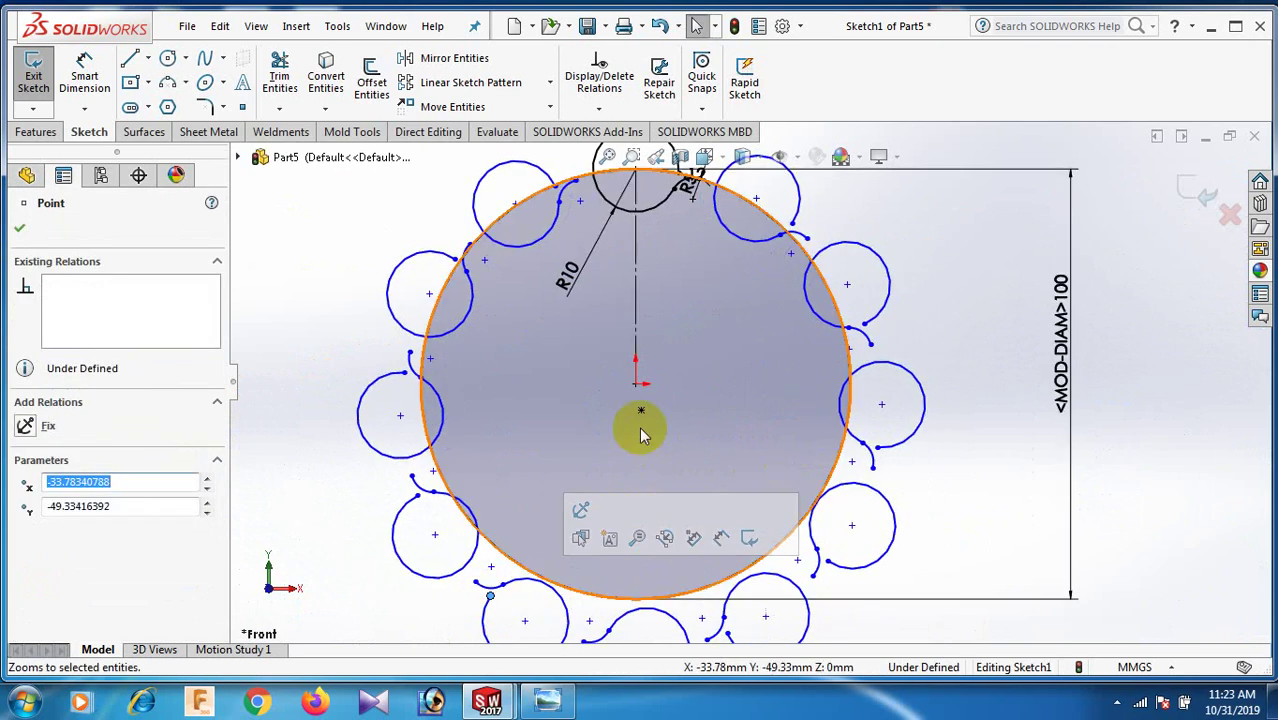
mouse_move(641, 422)
mouse_down()
mouse_move(642, 382)
mouse_move(742, 380)
mouse_move(622, 414)
mouse_move(637, 386)
mouse_up()
click(956, 462)
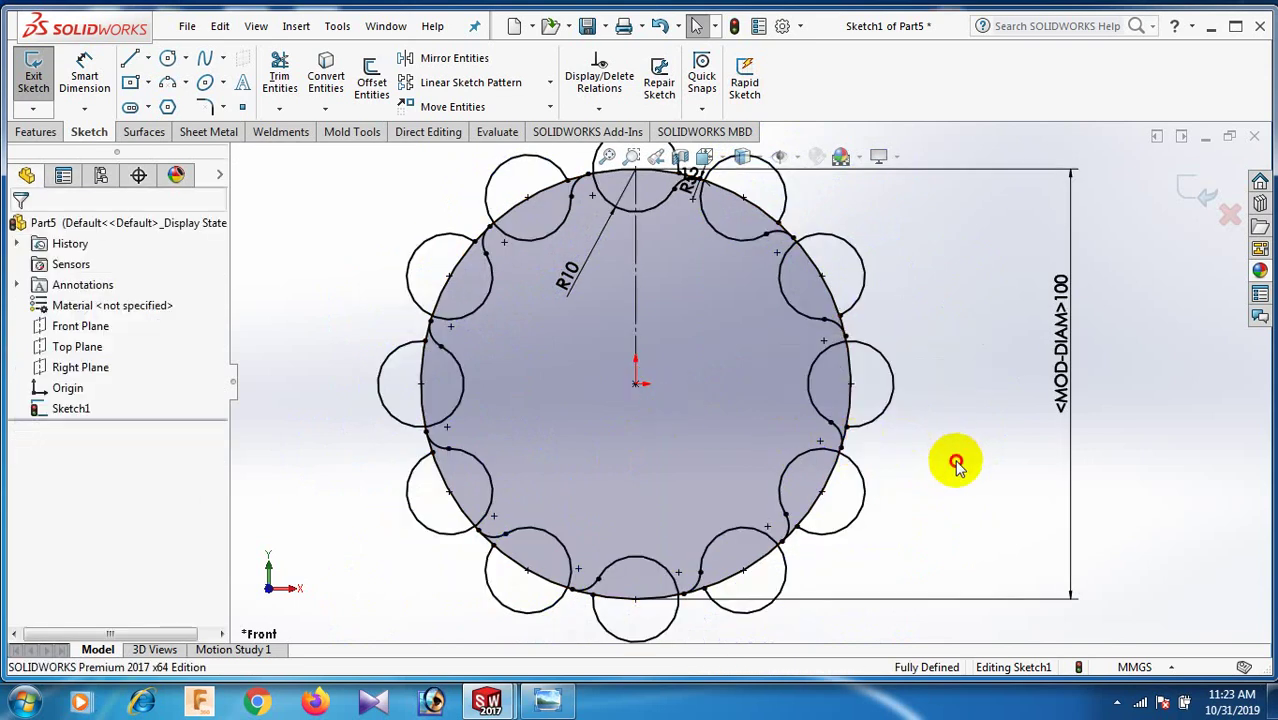
key(ctrl+z)
key(ctrl+z)
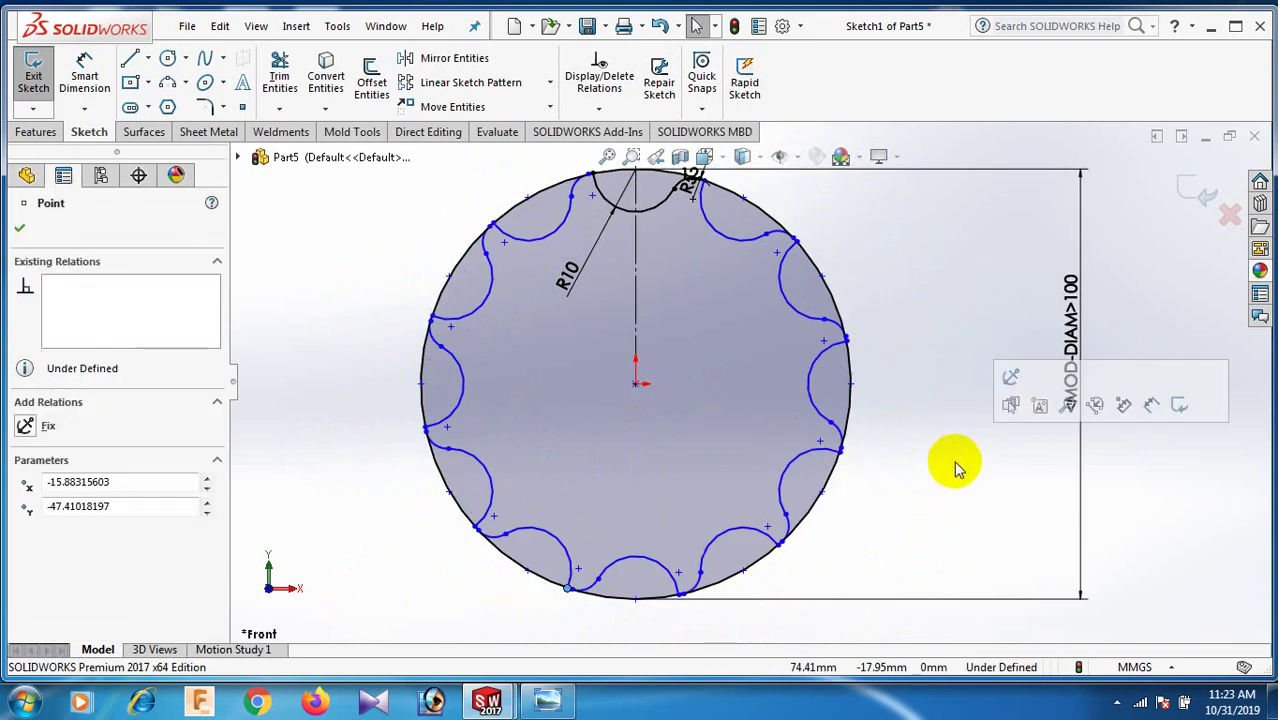
- Make the circular pattern's centre point coincident with the origin
click(889, 473)
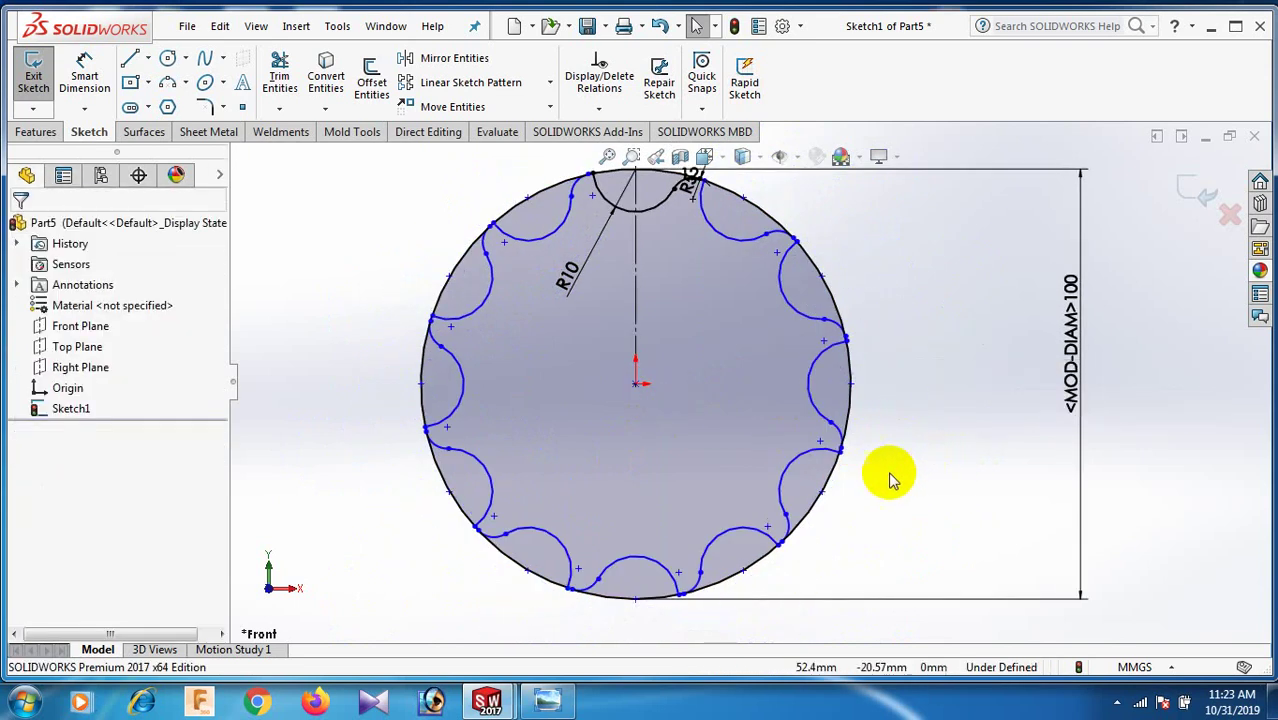
click(637, 390)
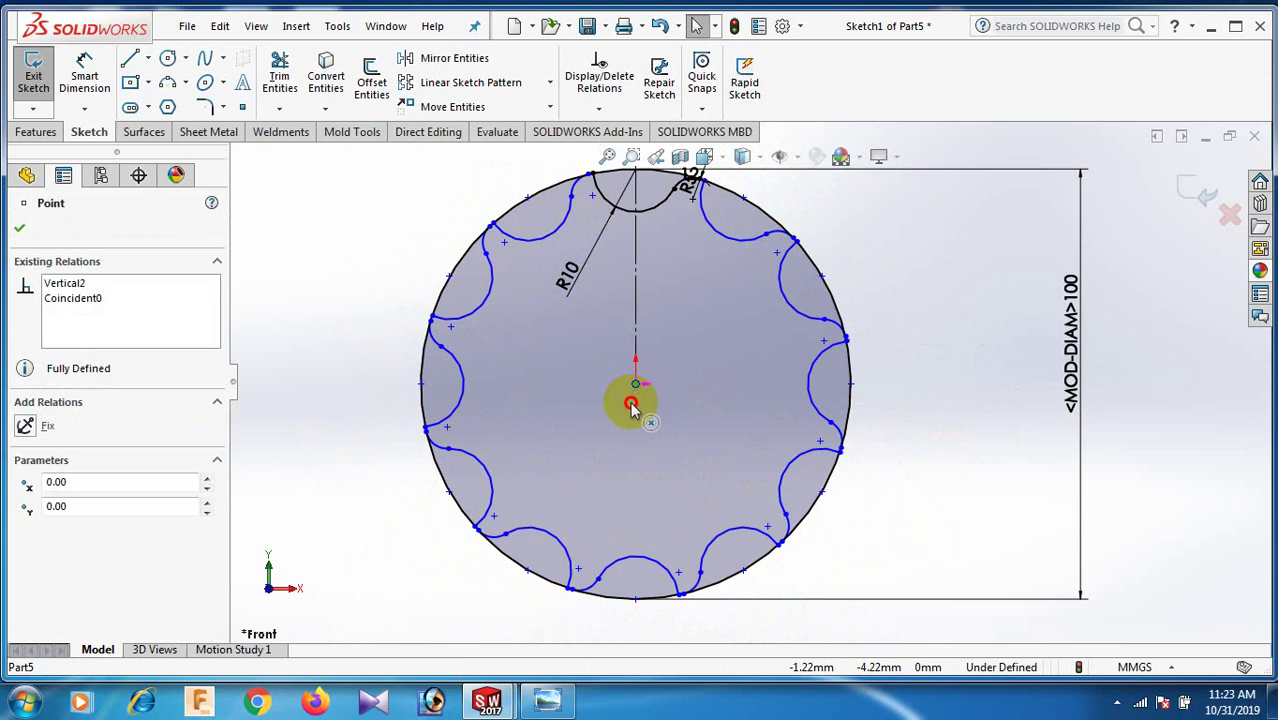
drag(631, 403, 632, 404)
click(910, 432)
scroll(561, 340, down, 2)
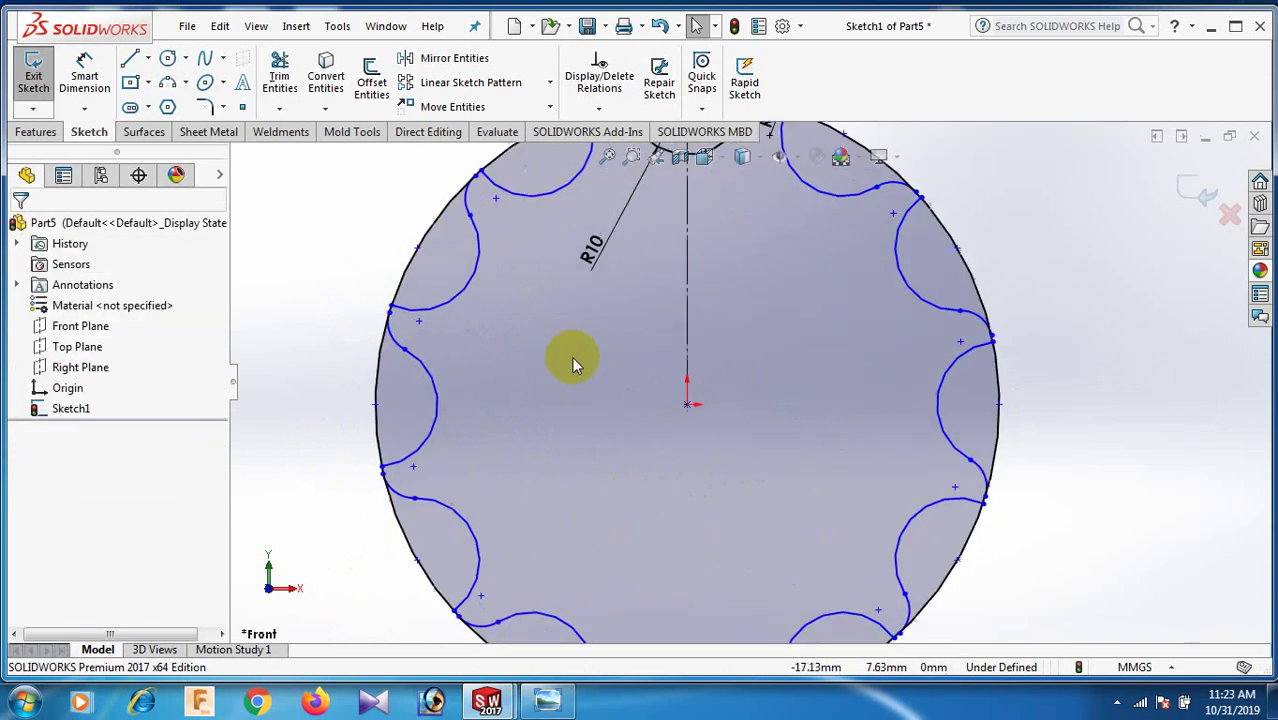
scroll(572, 360, down, 2)
mouse_move(757, 432)
mouse_down()
mouse_move(727, 434)
mouse_move(750, 420)
mouse_move(677, 482)
mouse_move(671, 394)
mouse_up()
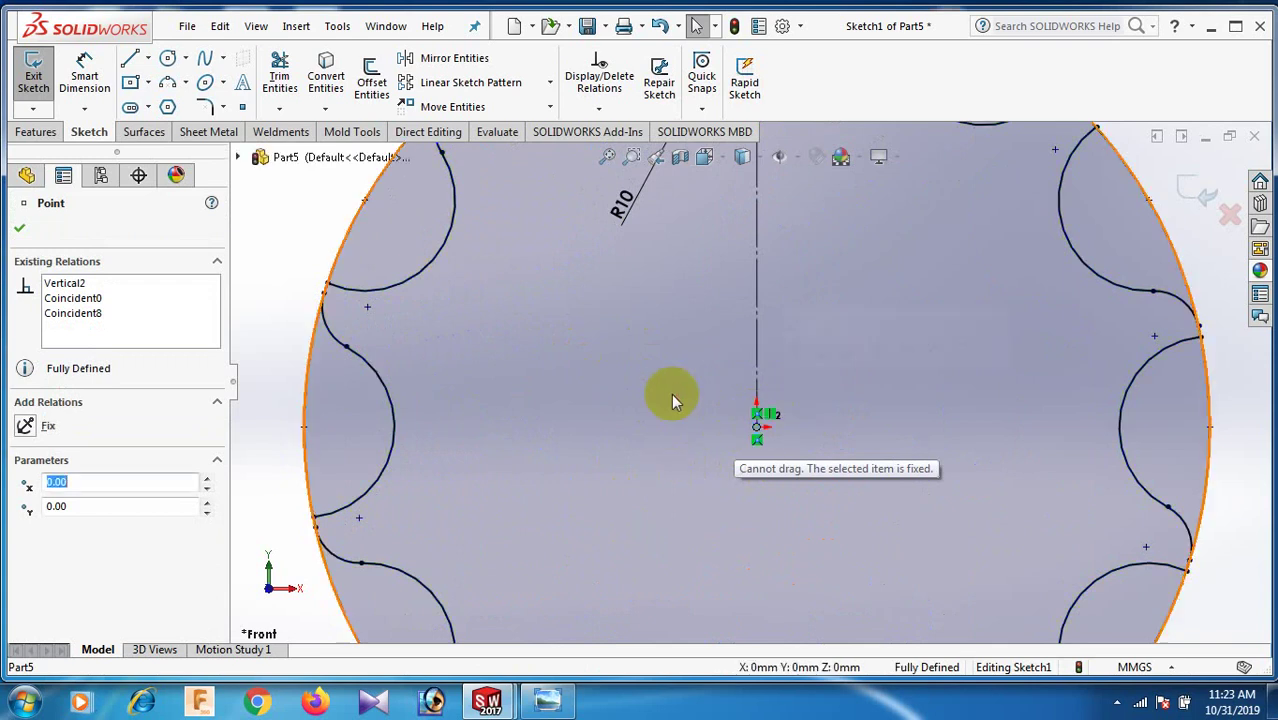
click(654, 389)
scroll(652, 388, up, 5)
click(960, 343)
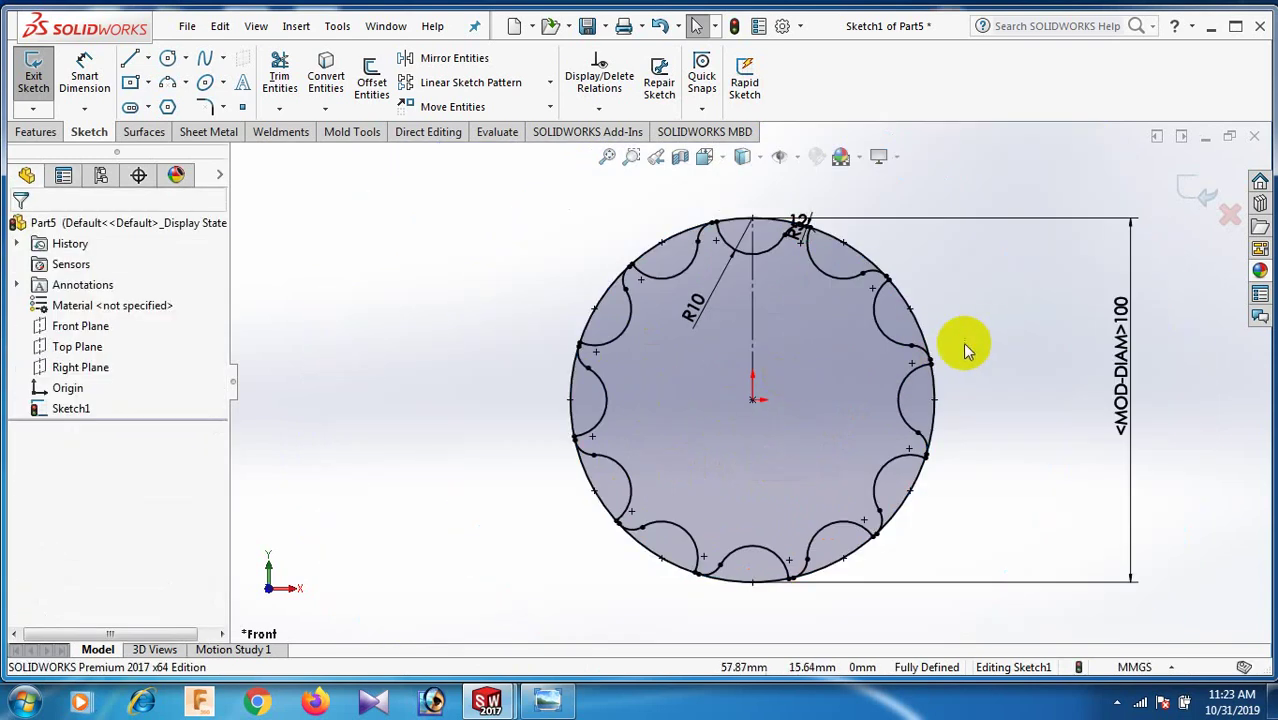
- Trim away the short piece of the 100 mm circle between two neighbouring arc ends on the circle's right side
scroll(915, 360, down, 5)
scroll(864, 385, up, 3)
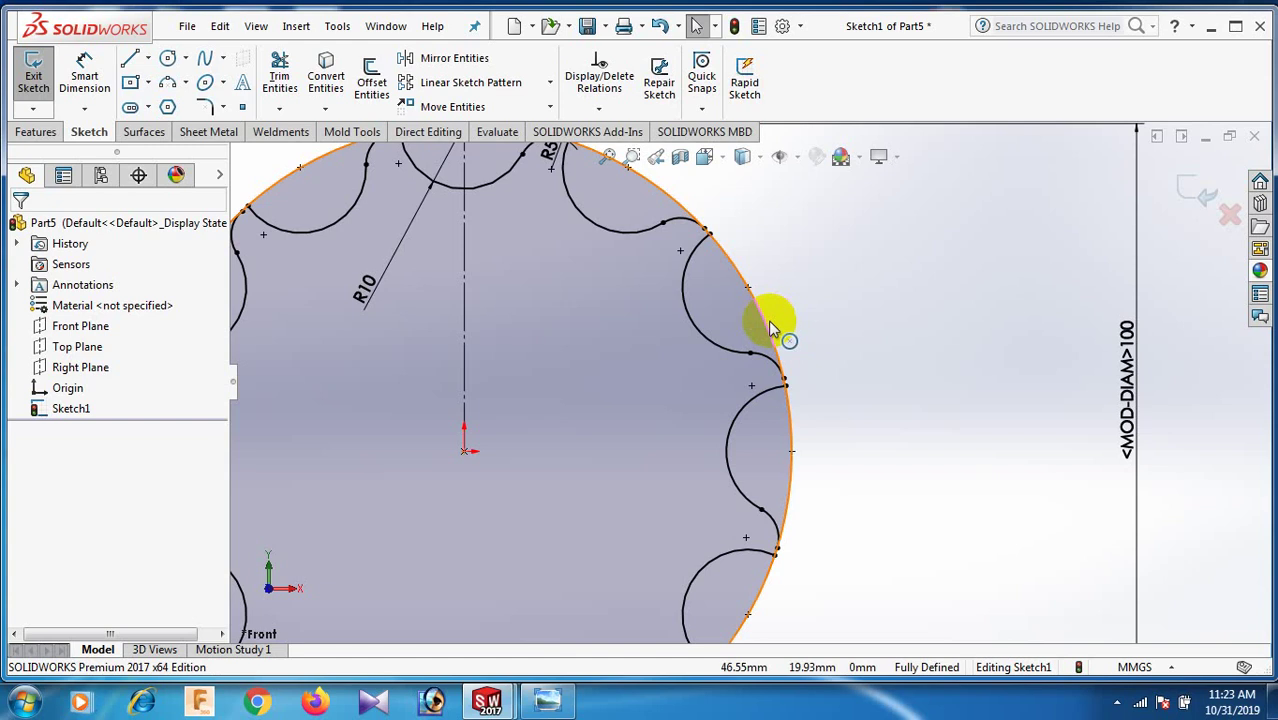
scroll(765, 357, down, 8)
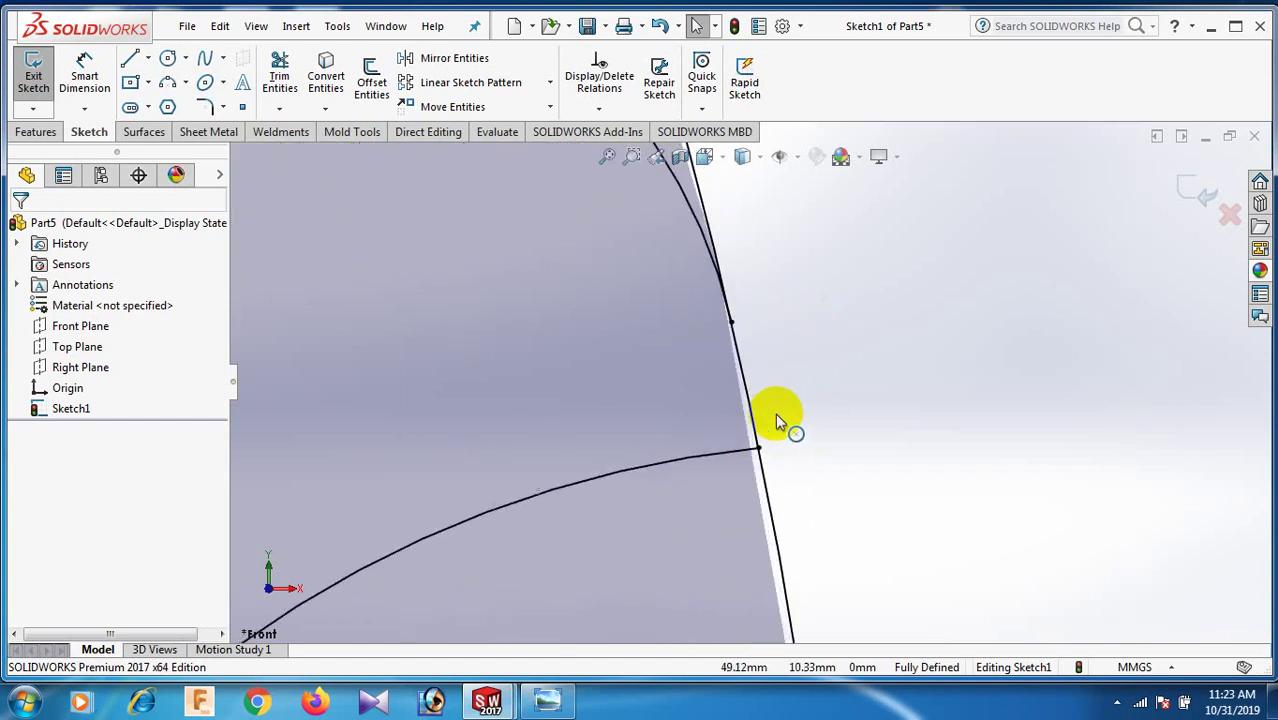
scroll(733, 340, down, 2)
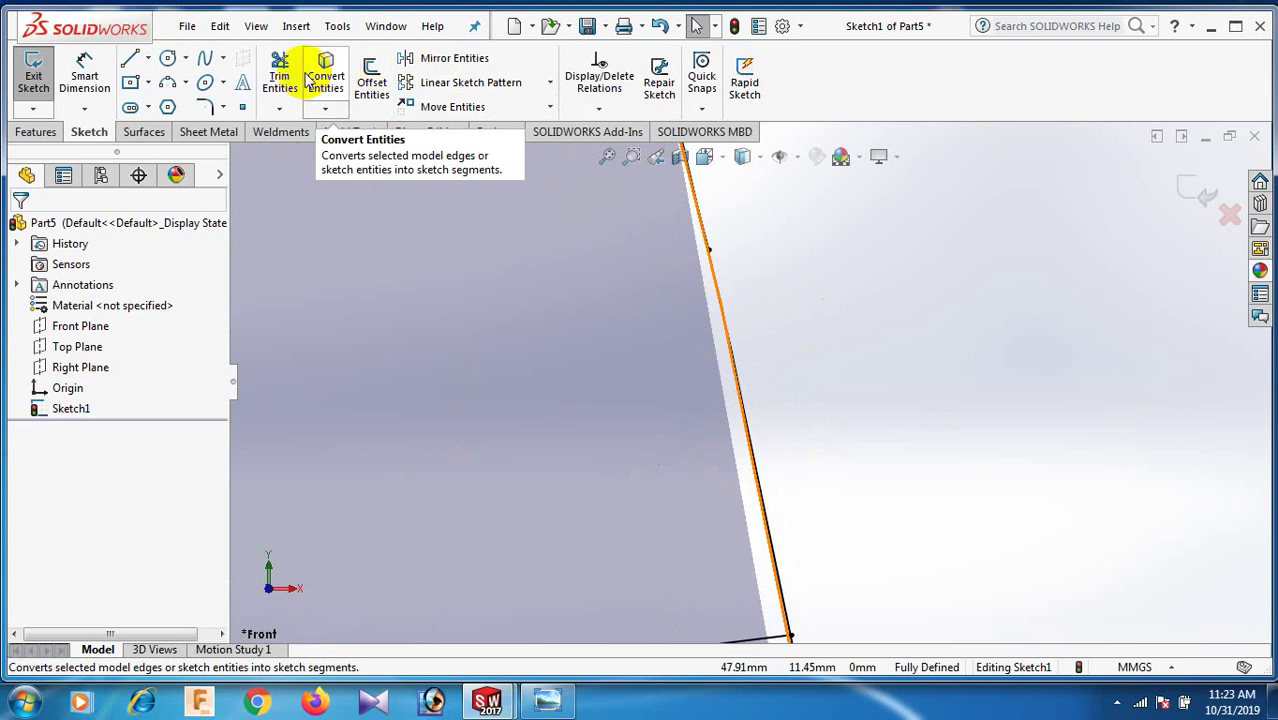
click(279, 75)
drag(848, 368, 735, 400)
scroll(758, 392, up, 5)
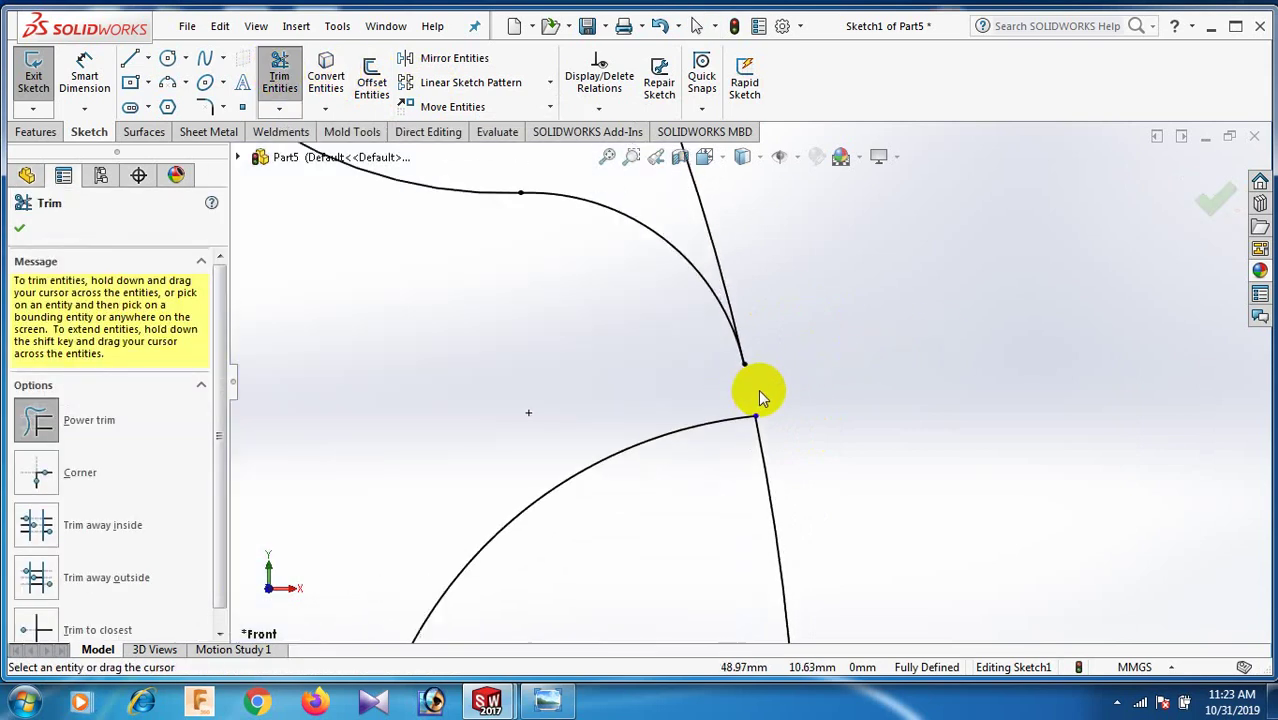
scroll(760, 392, up, 5)
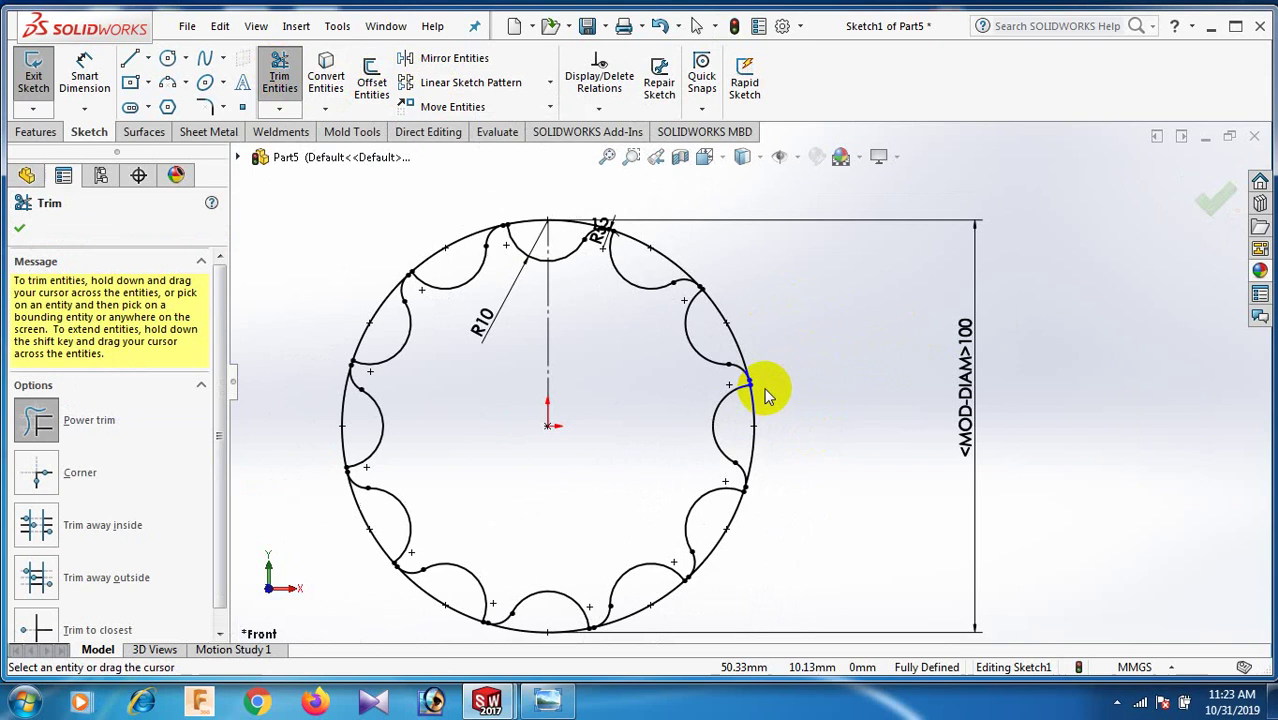
click(22, 230)
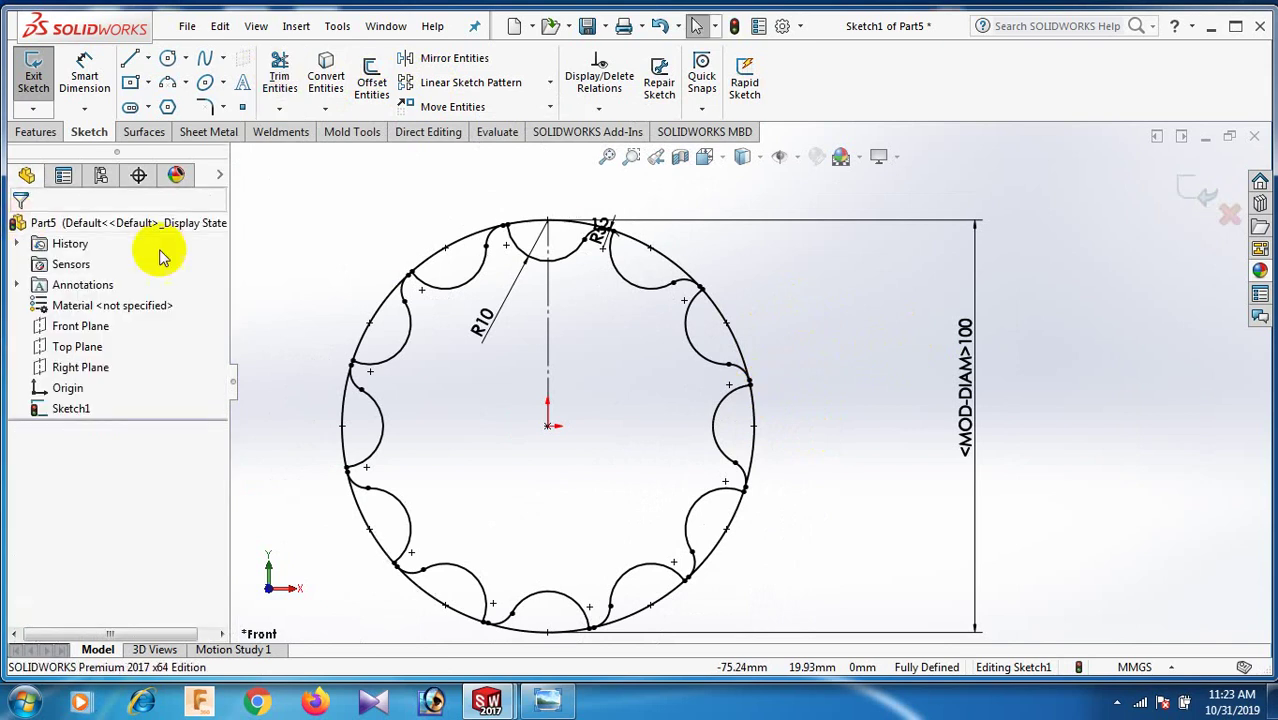
scroll(757, 395, down, 8)
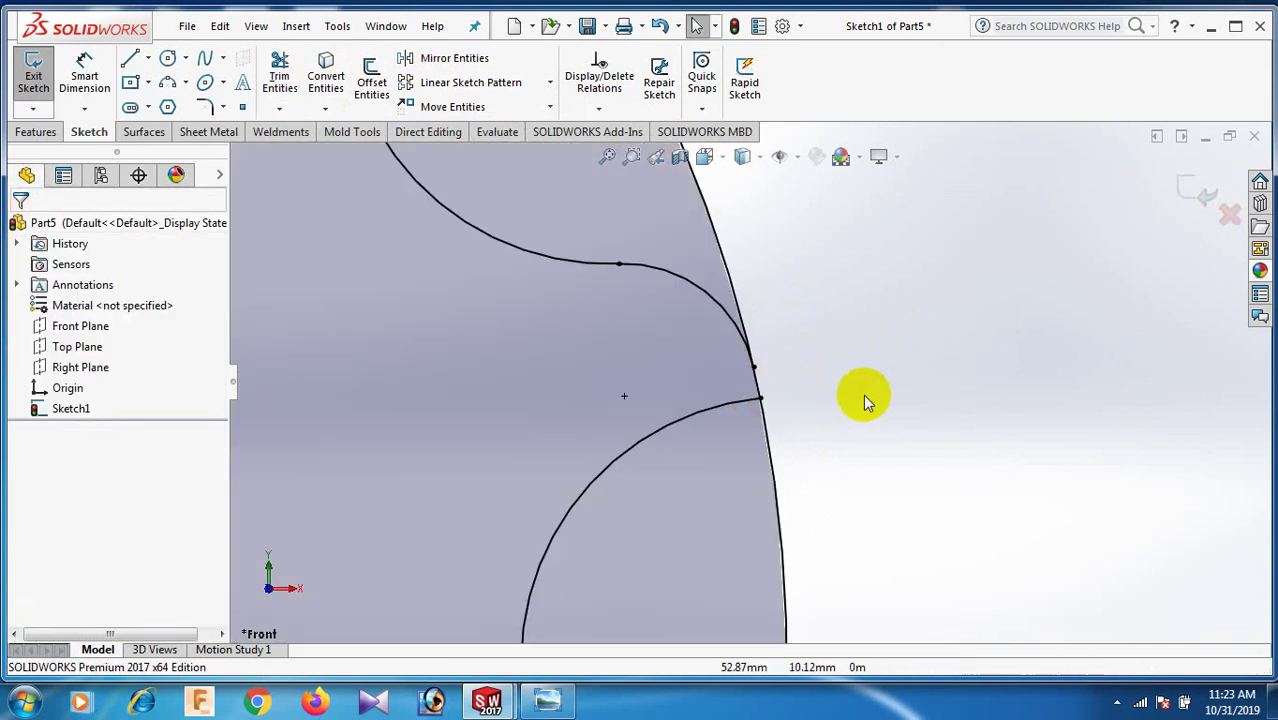
scroll(863, 394, up, 6)
scroll(606, 222, down, 8)
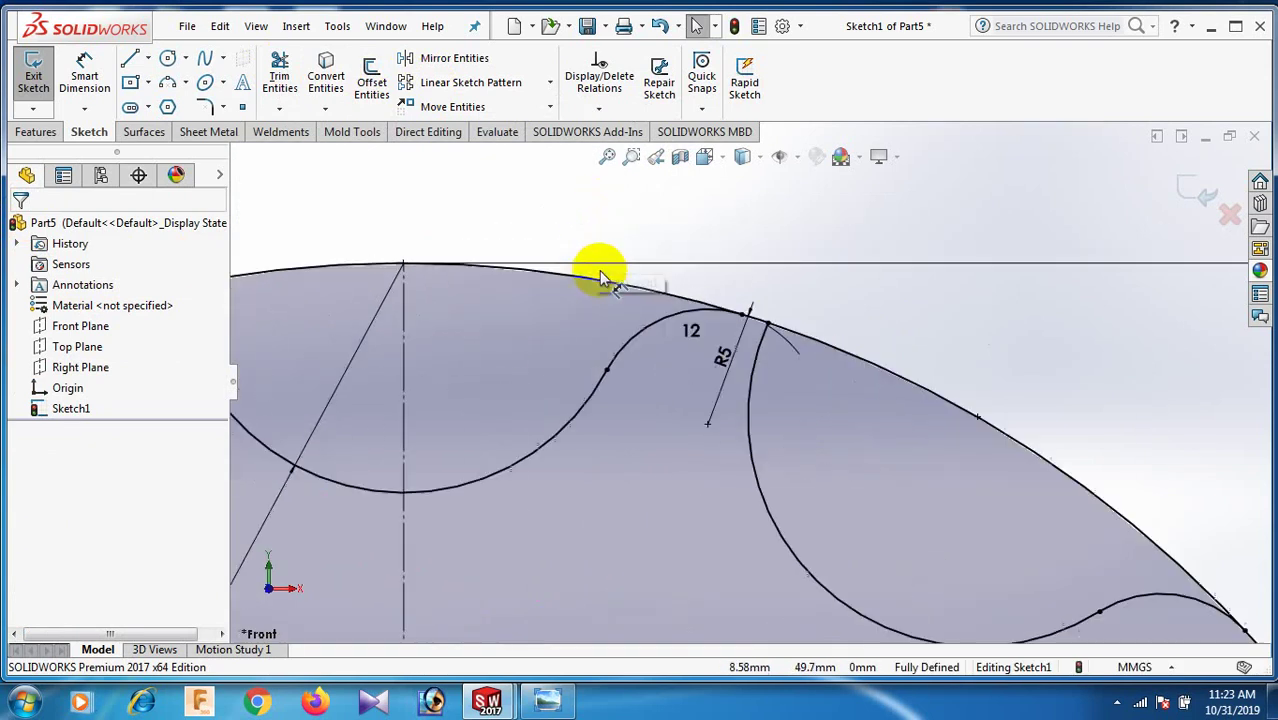
- Convert the 100 mm circle around the arc pattern back into construction geometry
click(701, 323)
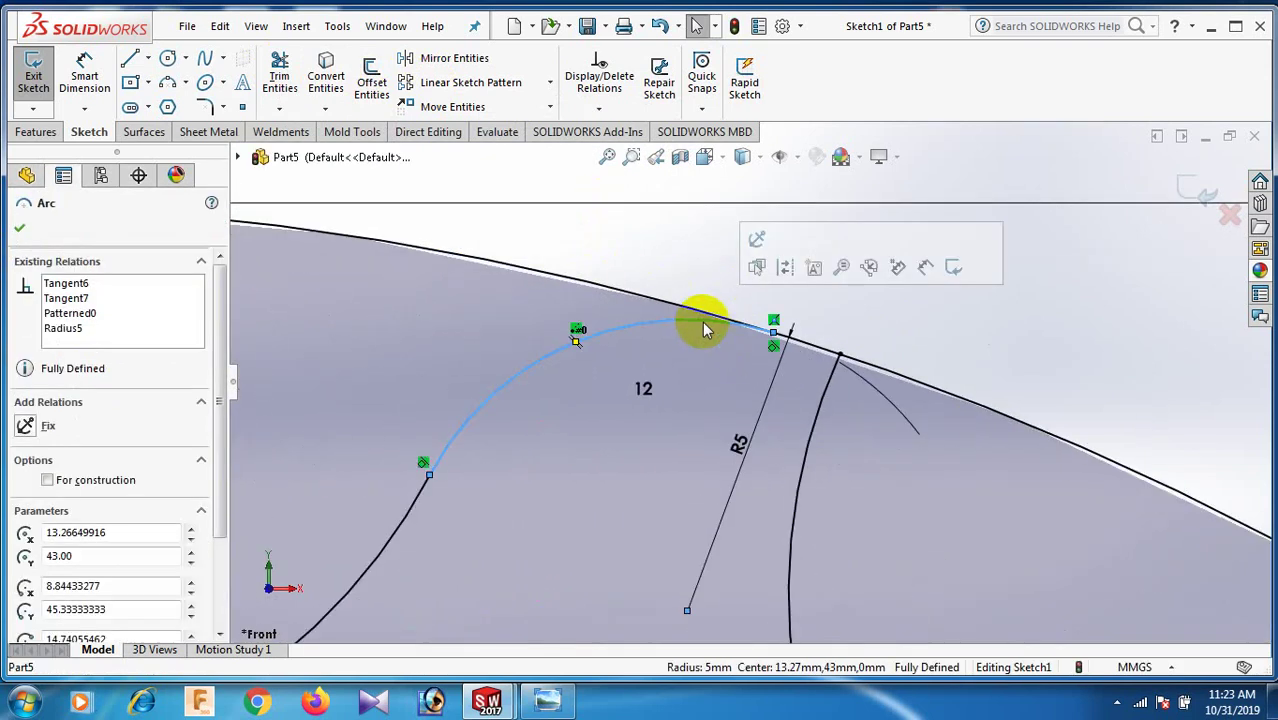
click(622, 243)
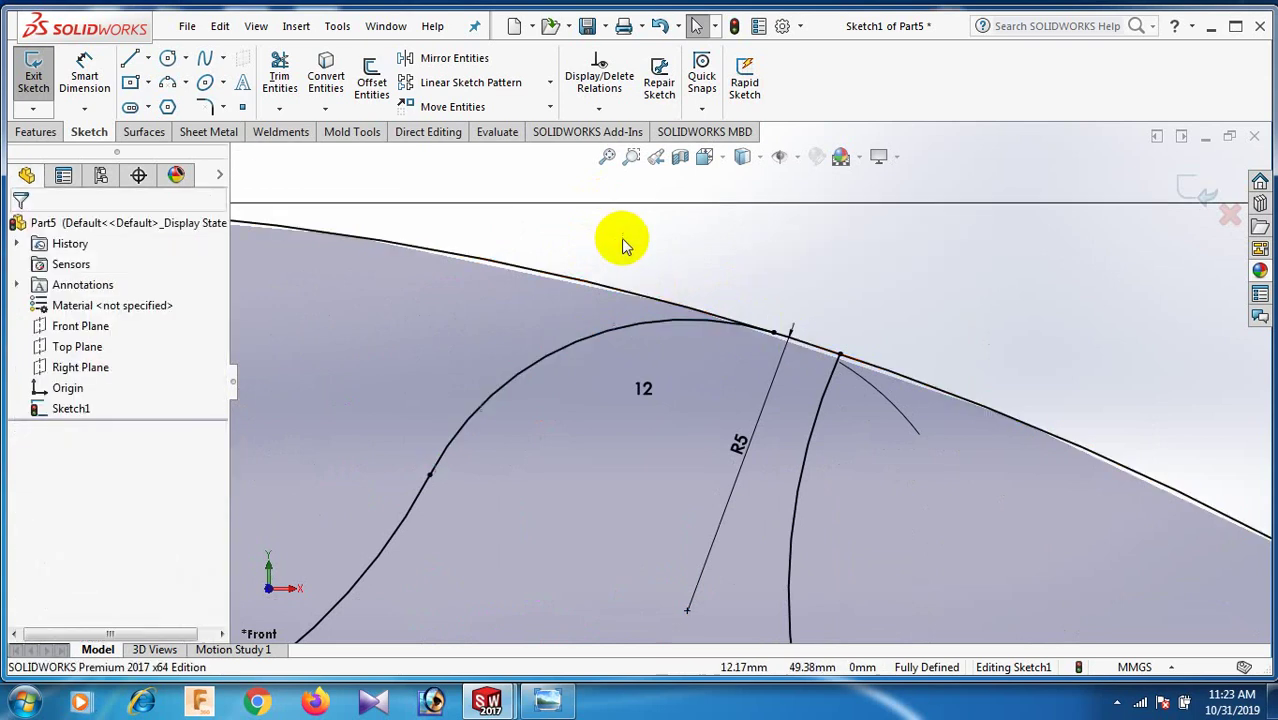
key(z)
scroll(628, 244, up, 10)
scroll(755, 576, down, 2)
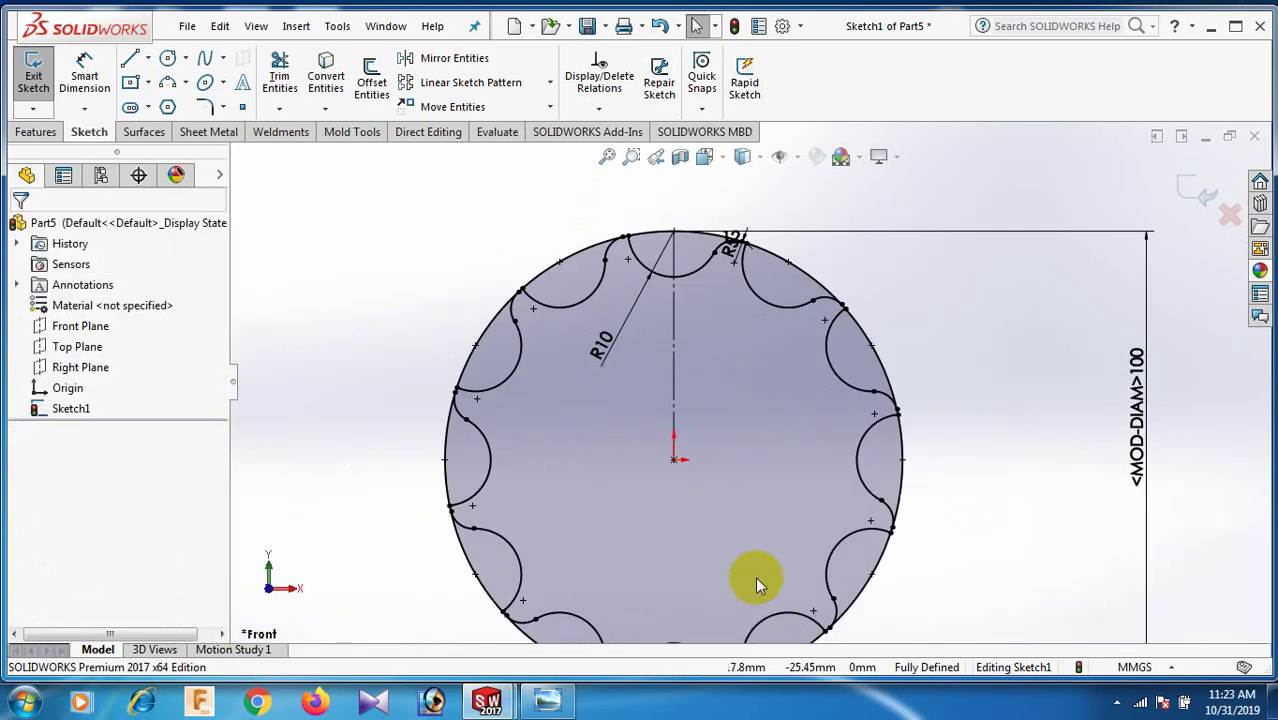
scroll(745, 550, up, 4)
scroll(707, 457, down, 2)
scroll(755, 405, up, 3)
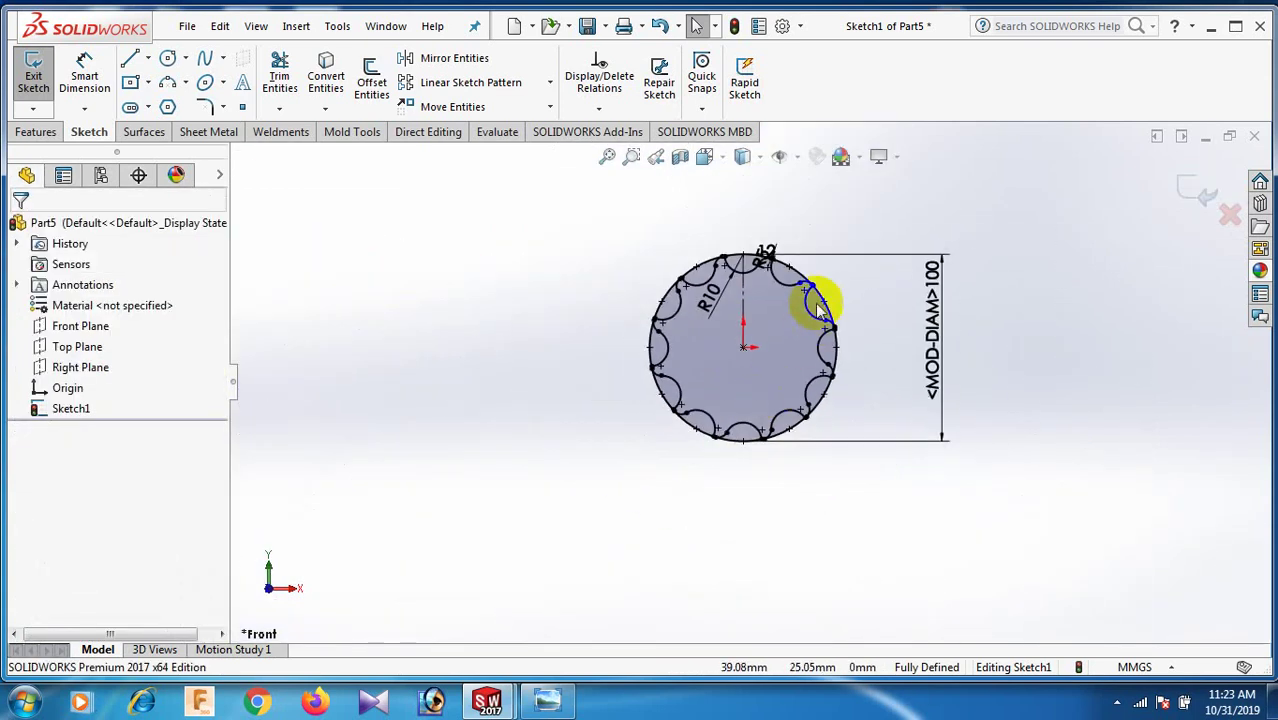
scroll(822, 294, down, 1)
scroll(855, 324, down, 1)
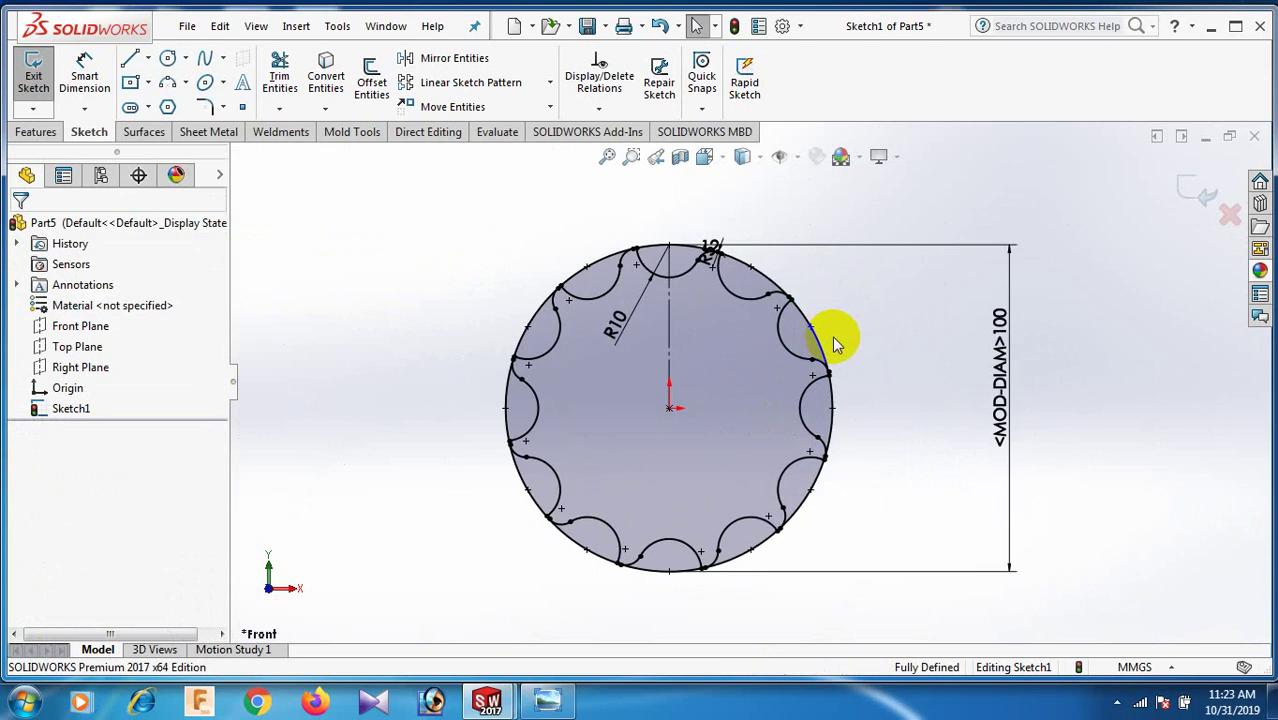
click(827, 362)
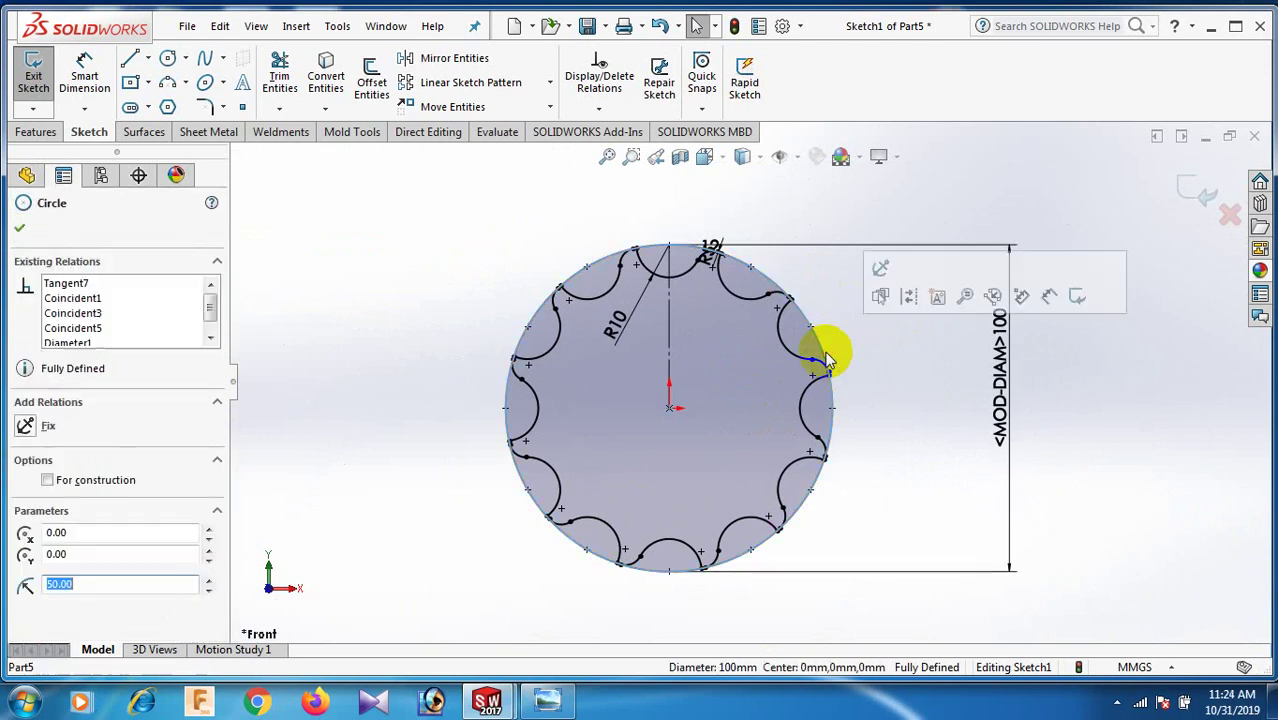
click(910, 300)
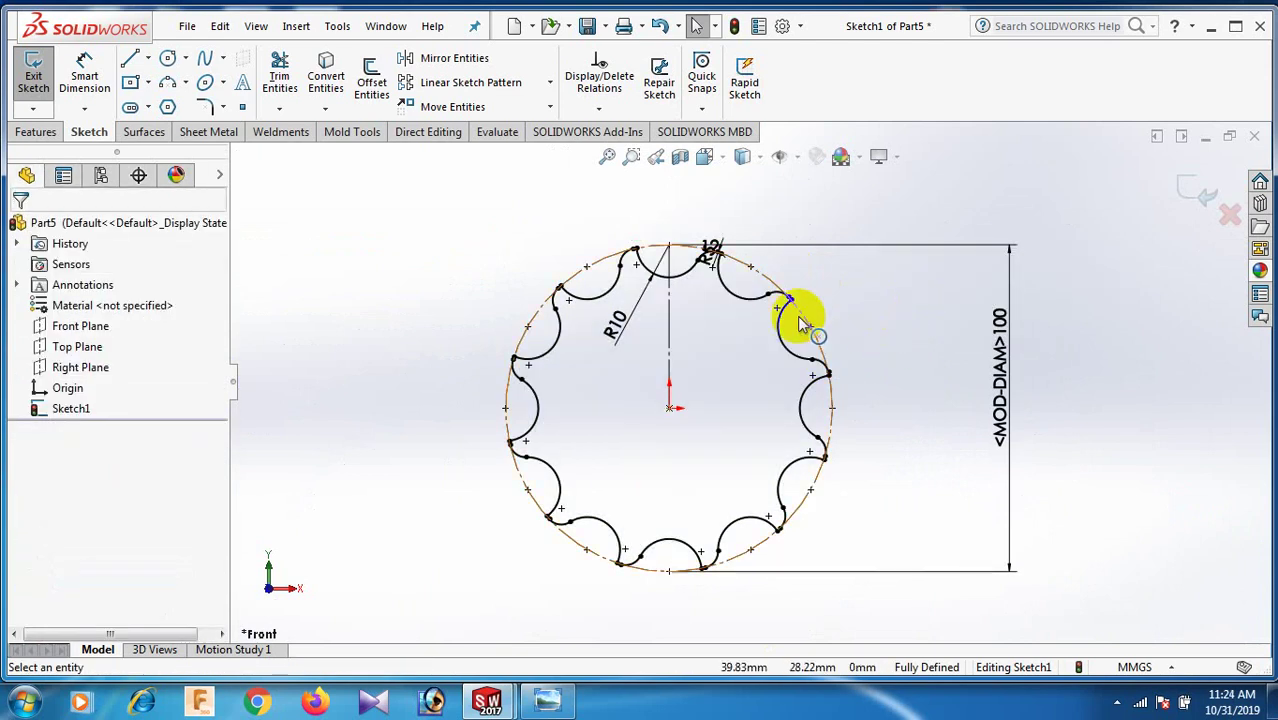
- Trim away the short piece of the construction circle between the R5 arc's outer end and the neighbouring R10 arc's end
scroll(790, 300, down, 5)
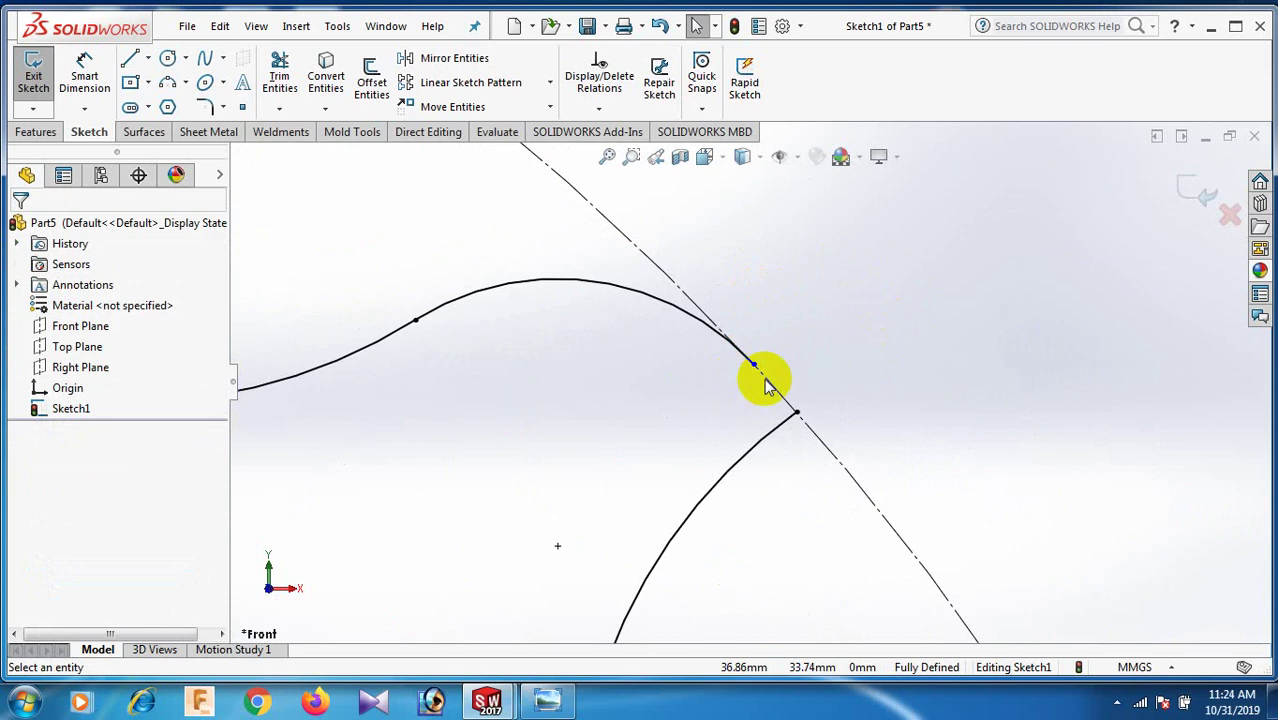
scroll(770, 383, up, 6)
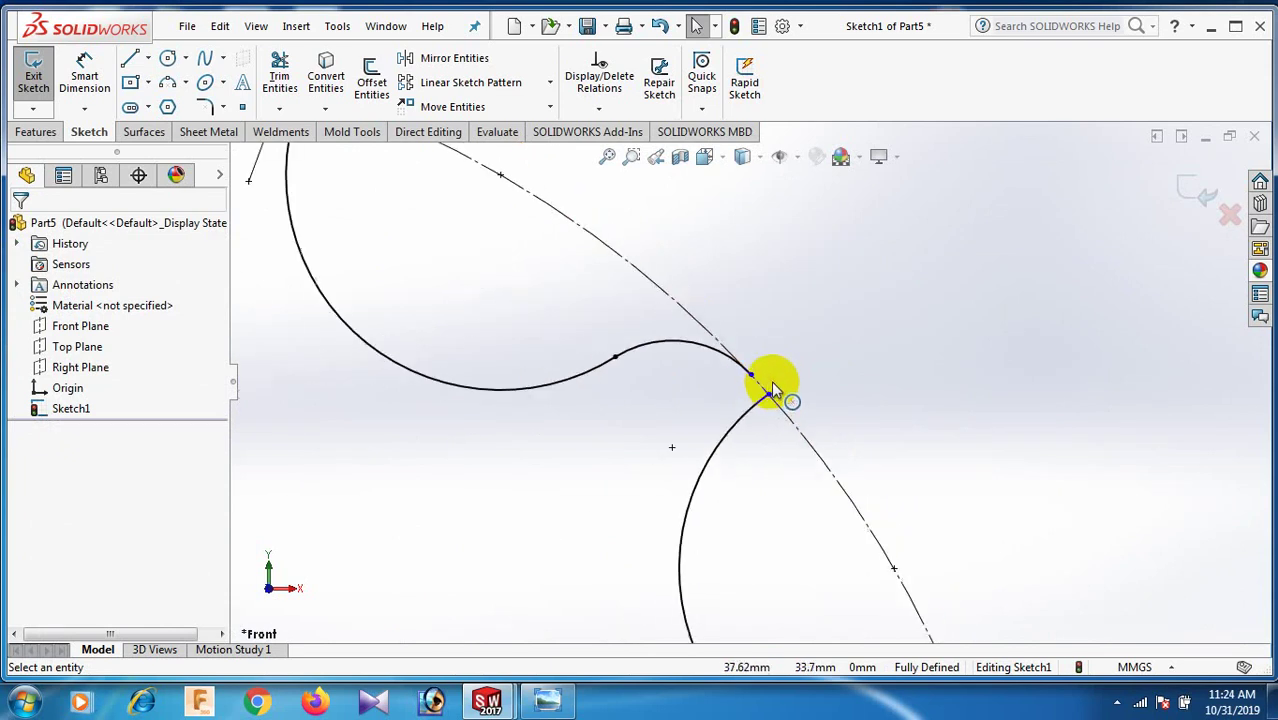
scroll(457, 222, down, 5)
scroll(684, 367, down, 3)
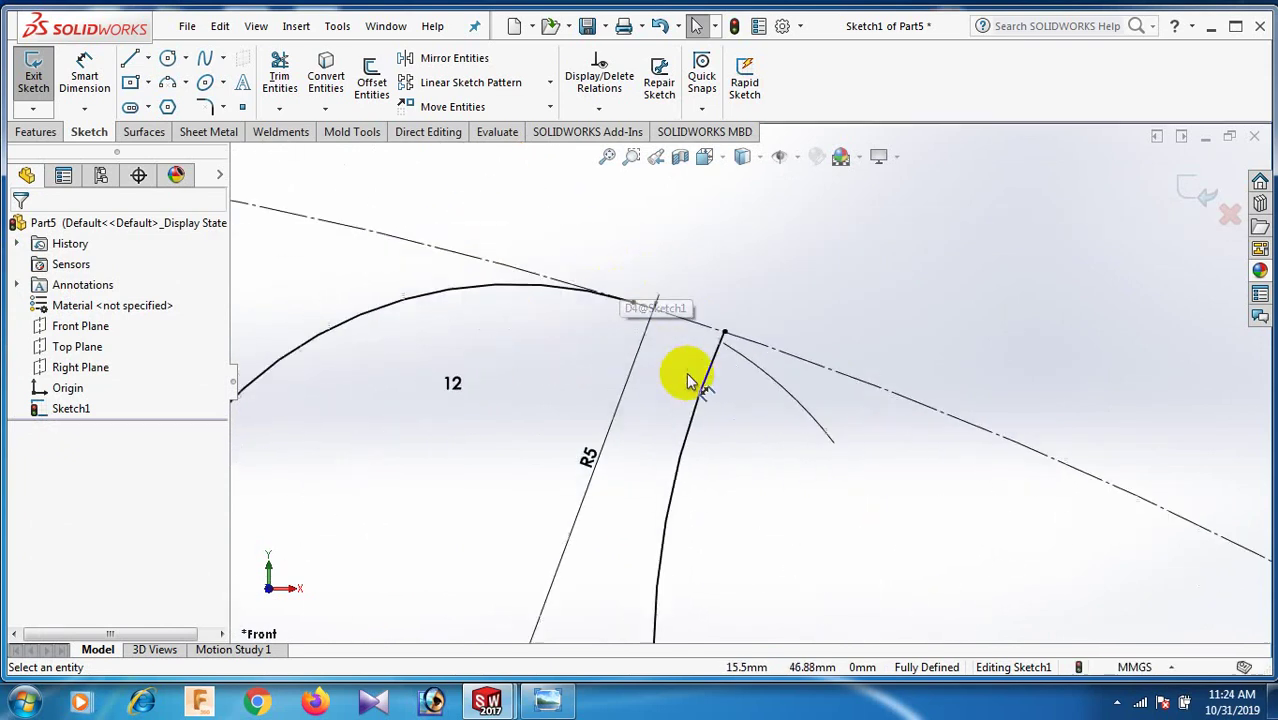
click(281, 75)
drag(700, 304, 697, 318)
scroll(680, 312, up, 4)
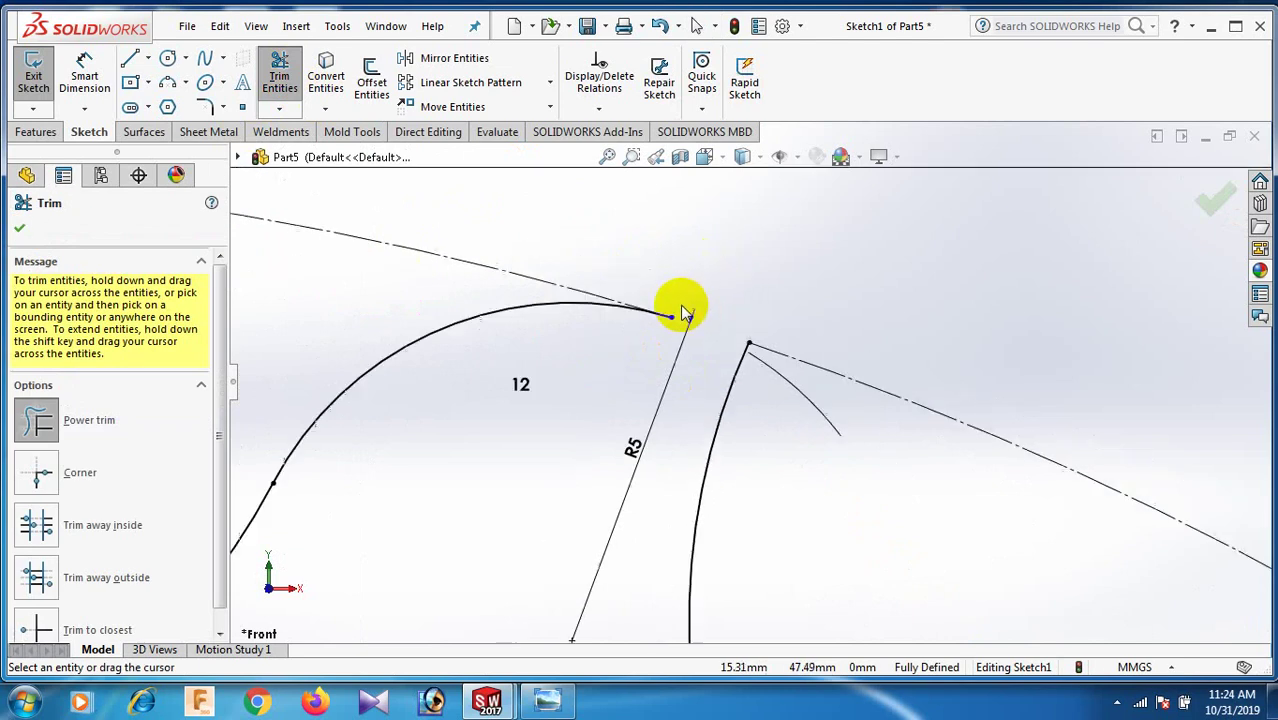
click(17, 231)
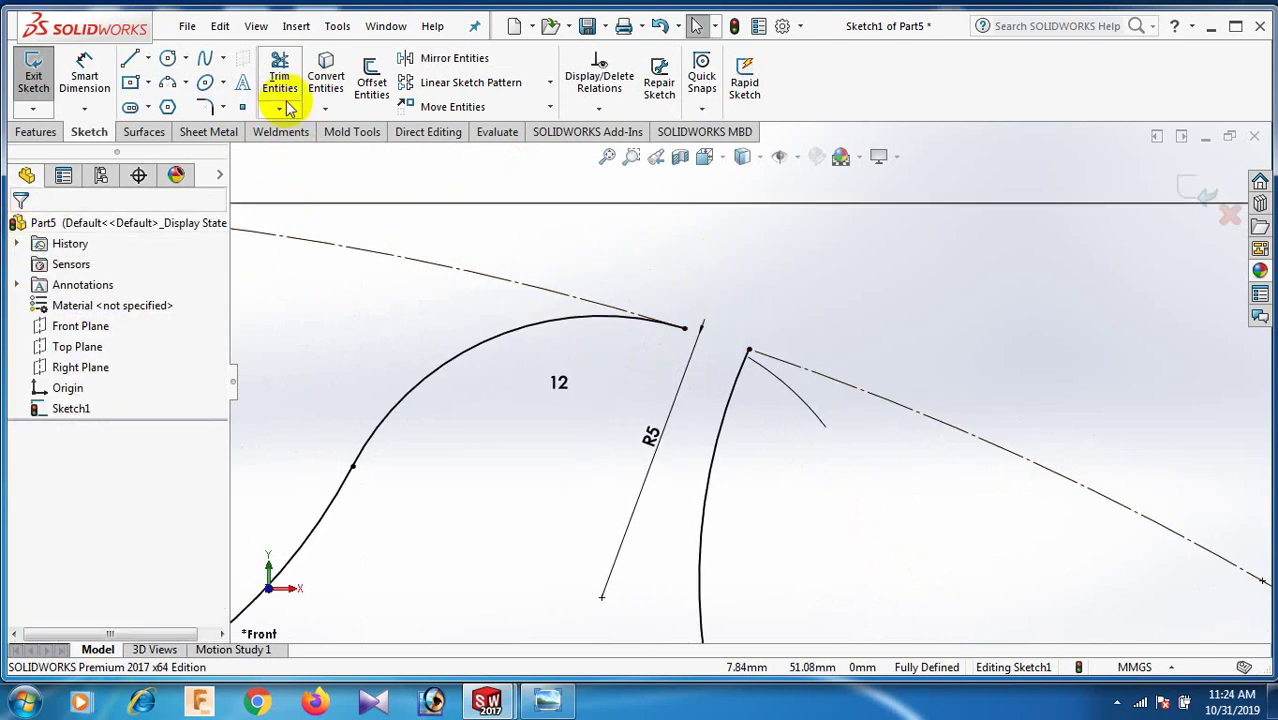
- Draw a three-point arc of about 3.3 mm radius joining the R5 arc's outer end to the neighbouring R10 arc's end
click(185, 83)
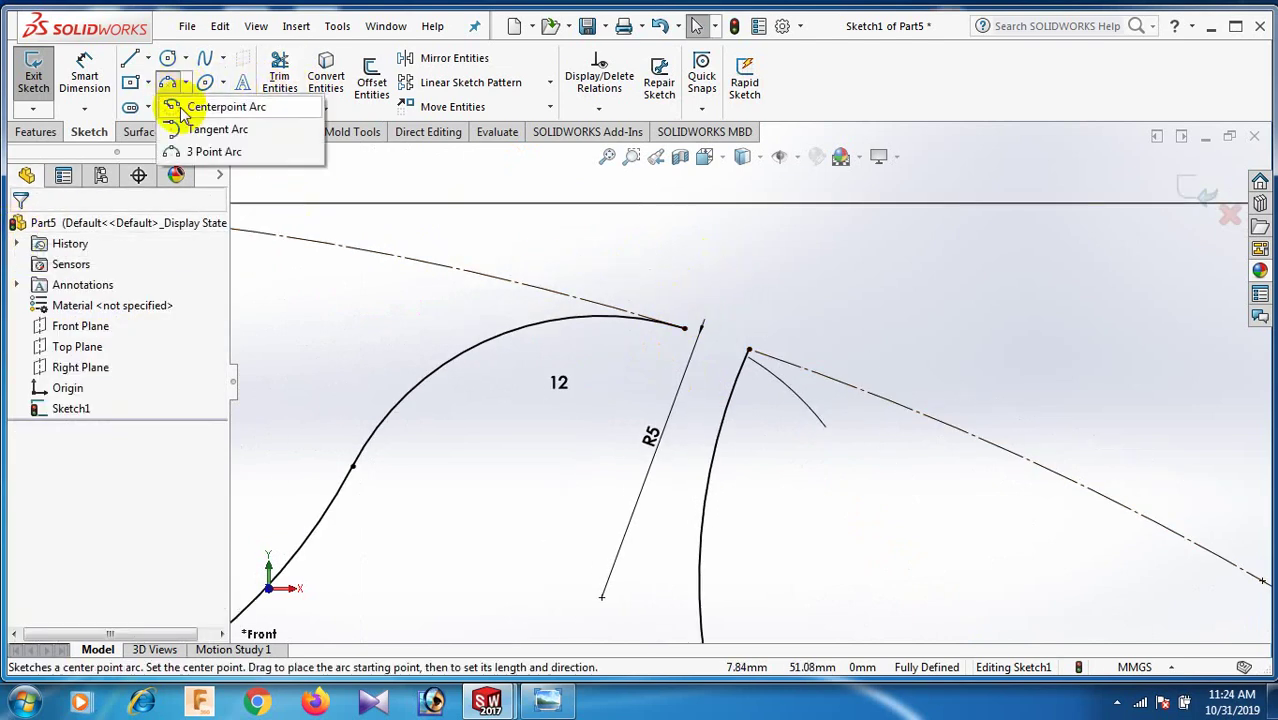
click(150, 148)
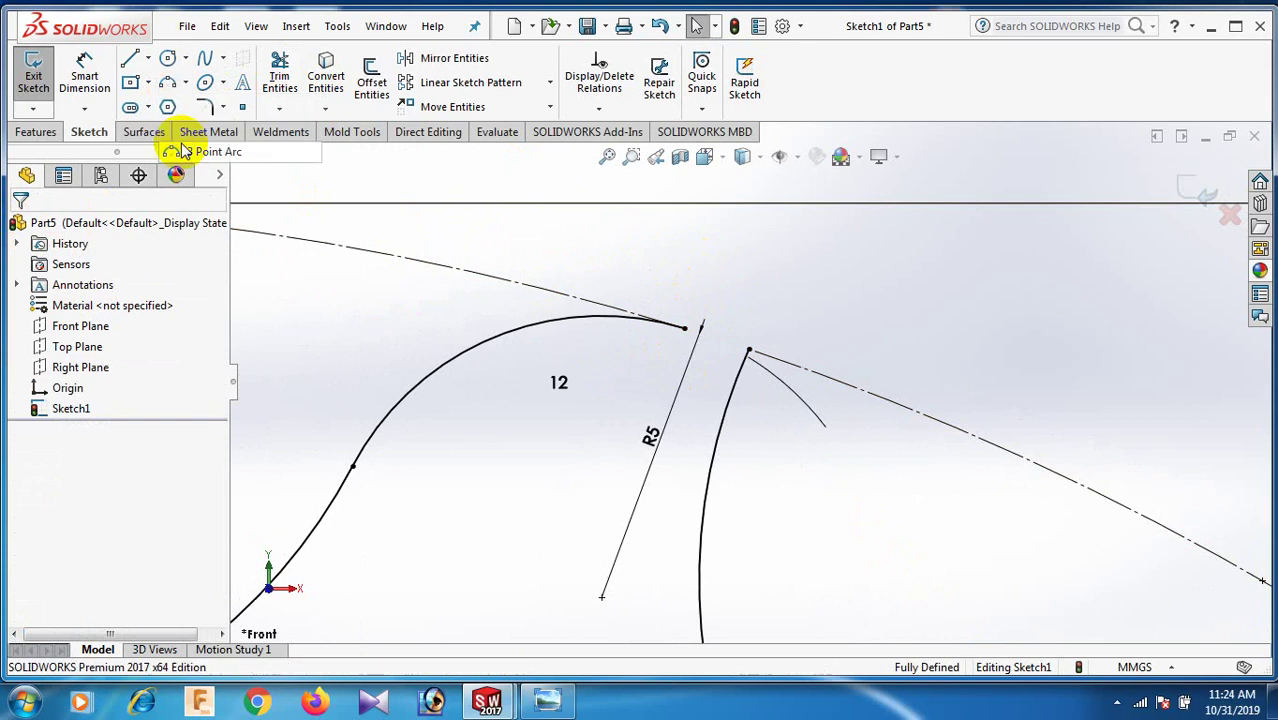
click(656, 327)
click(769, 365)
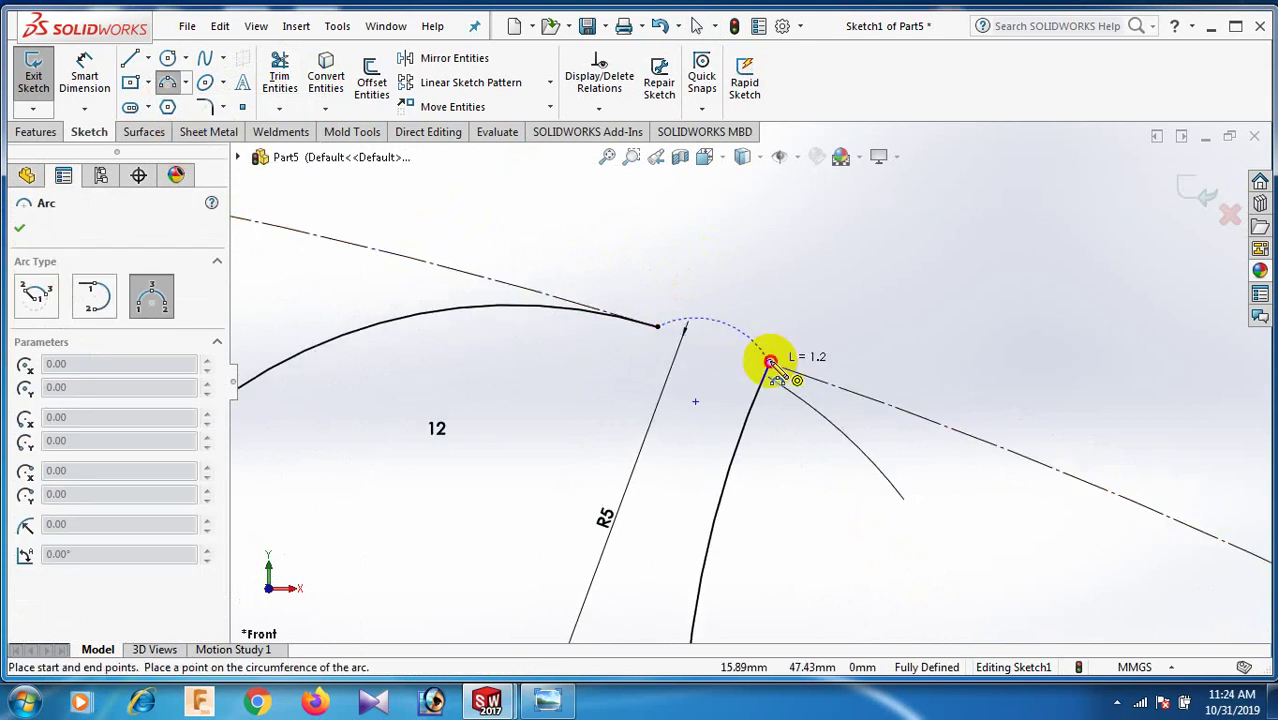
click(737, 356)
right_click(730, 345)
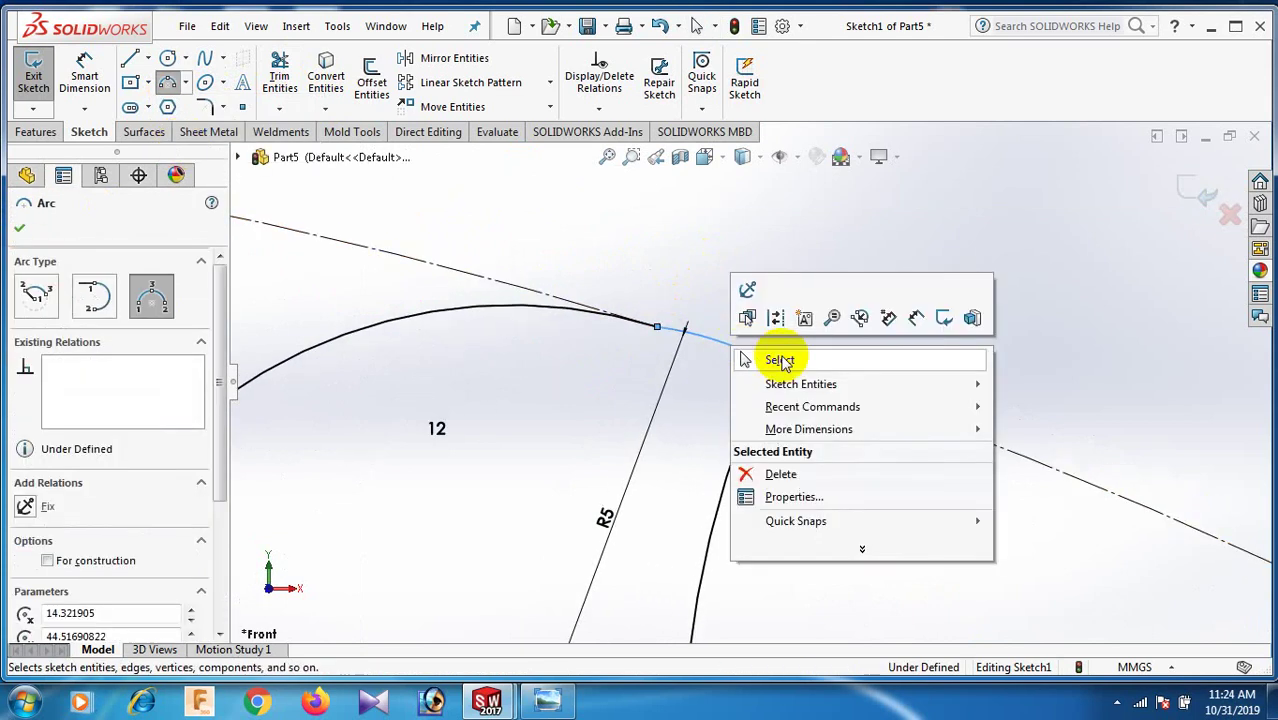
click(760, 357)
- Make the short connecting arc tangent to the R5 arc
click(708, 343)
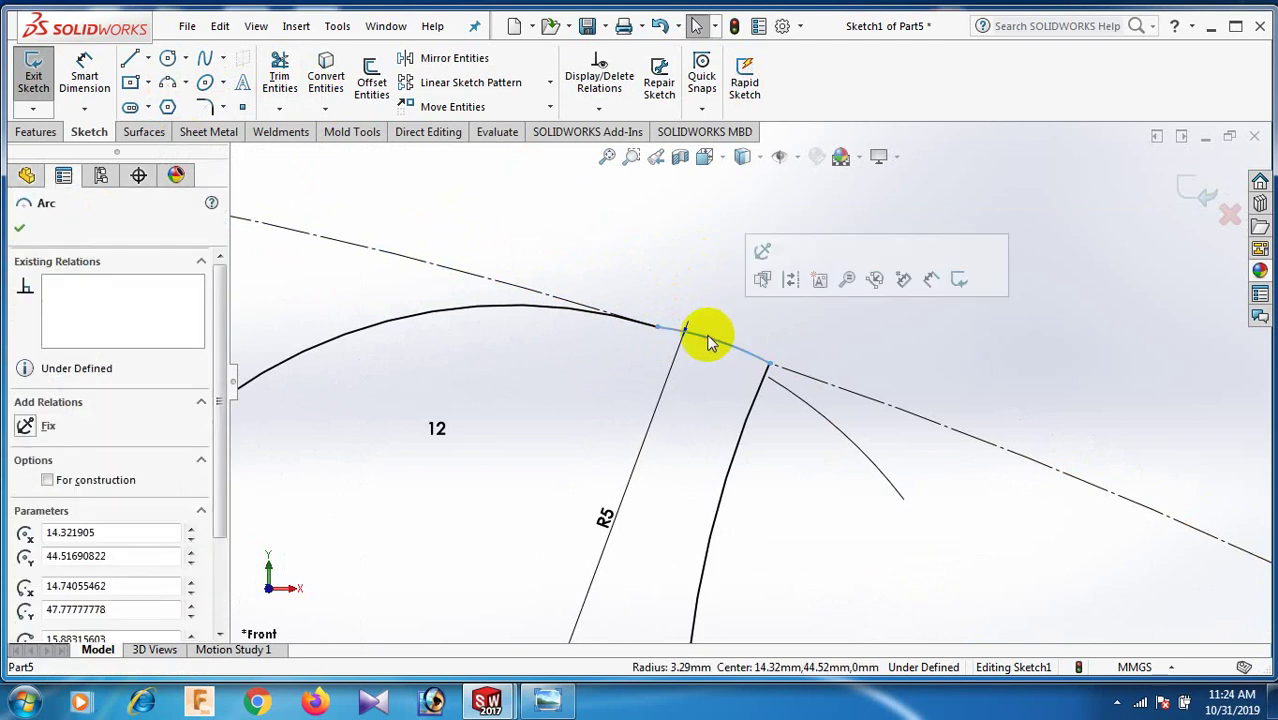
click(640, 319)
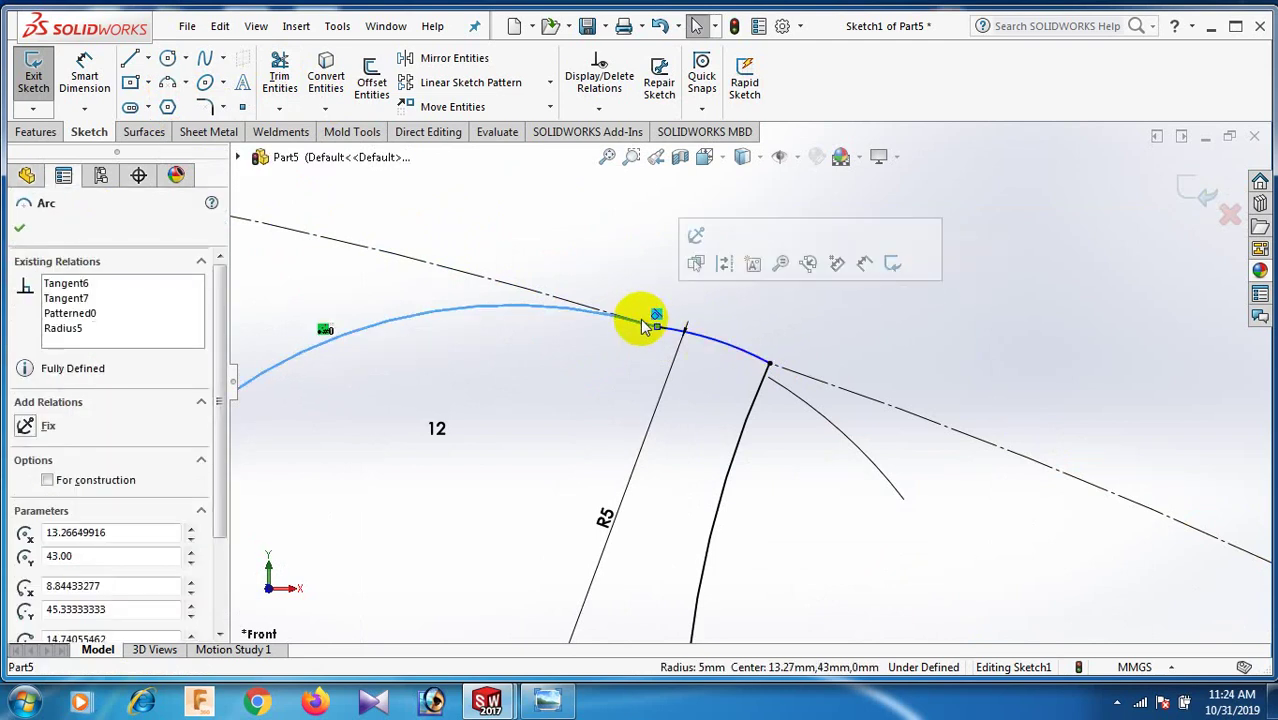
click(585, 380)
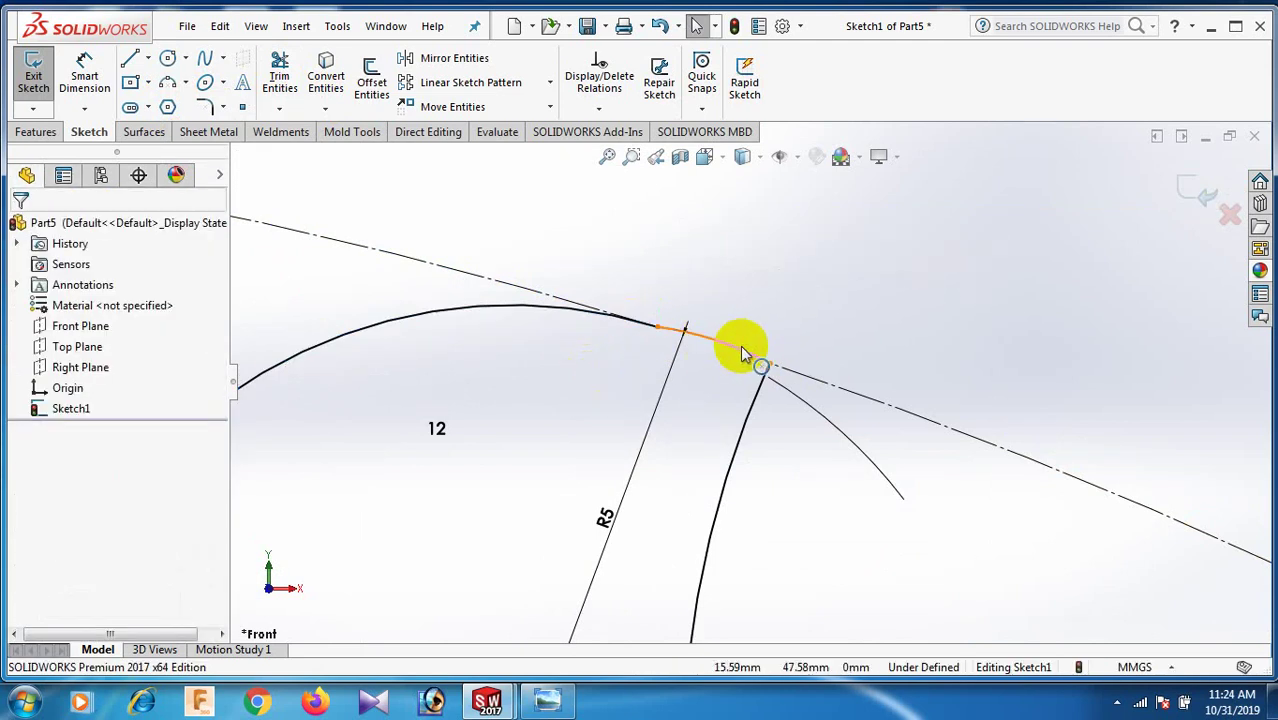
click(742, 348)
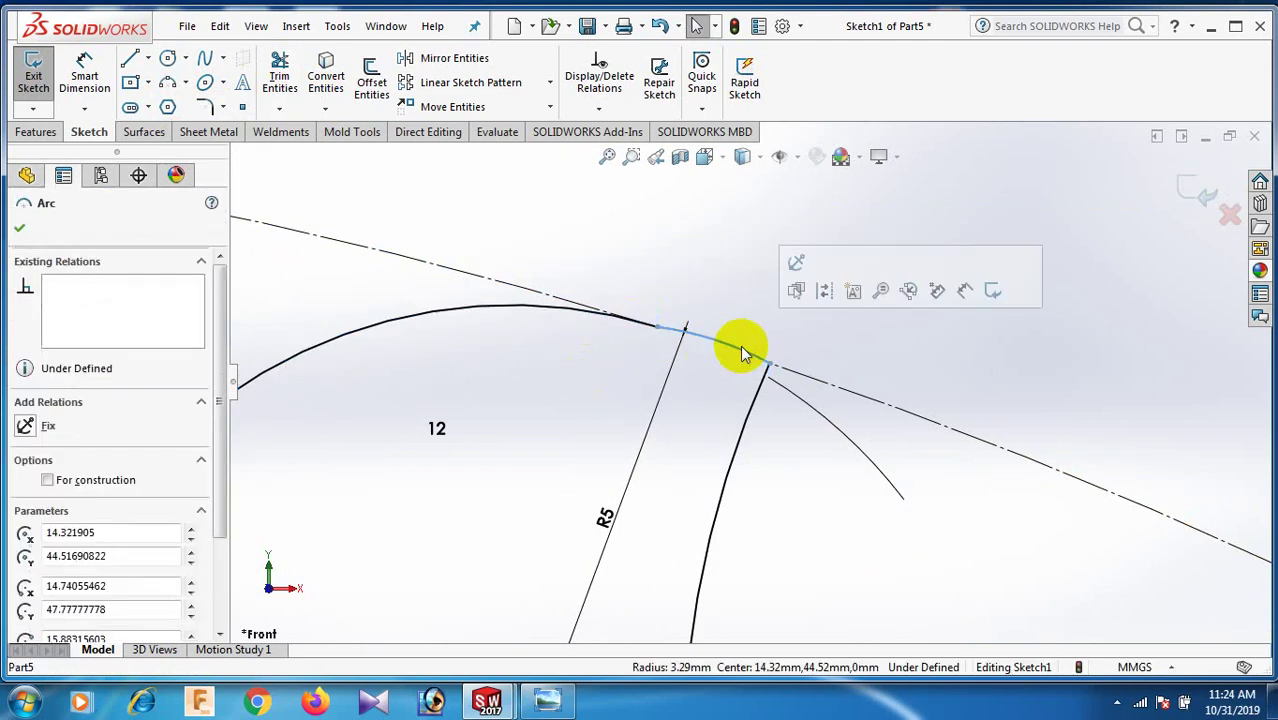
ctrl+click(636, 321)
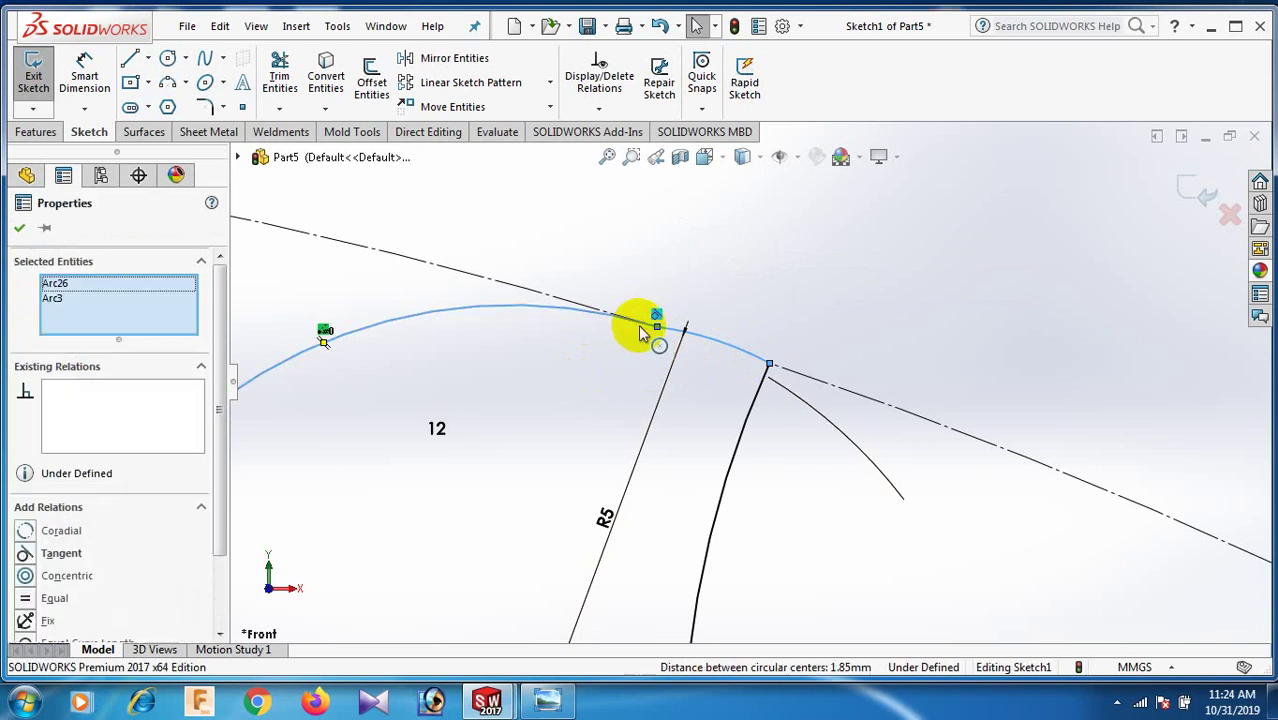
click(25, 556)
click(789, 301)
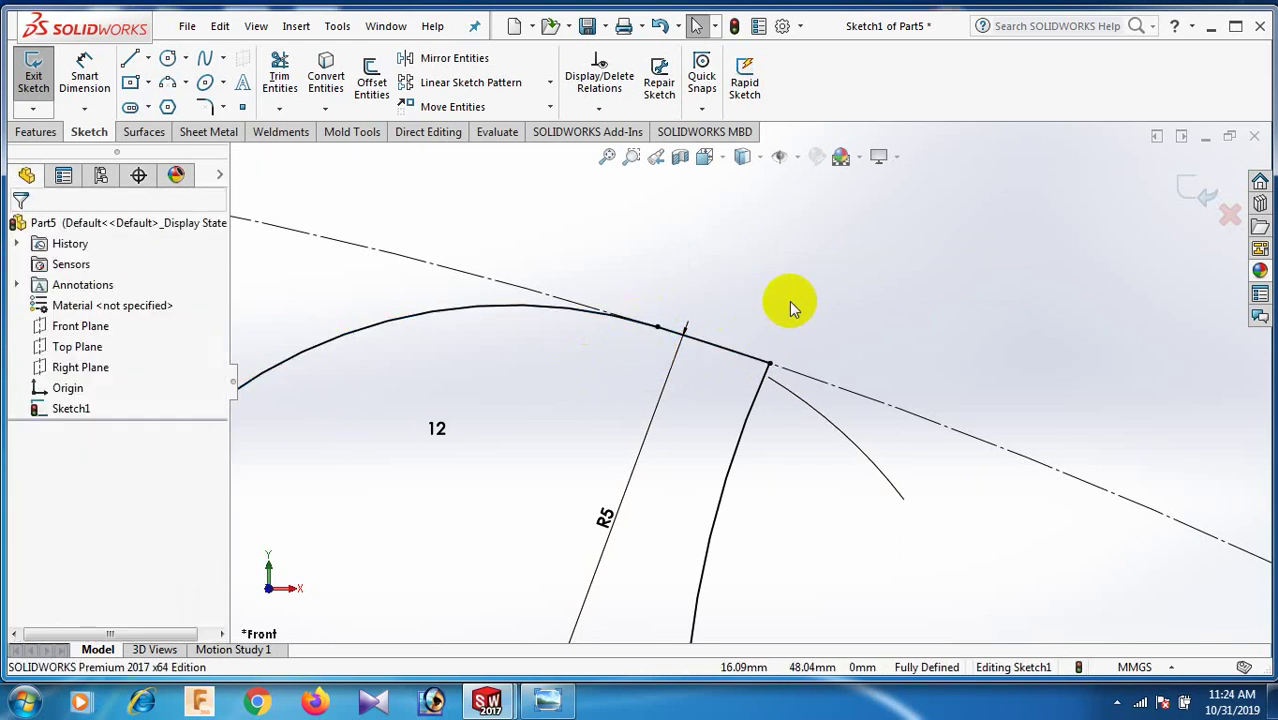
- Create a circular sketch pattern of the short connecting arc with 12 equally spaced instances over 360 degrees around the origin
scroll(789, 301, up, 2)
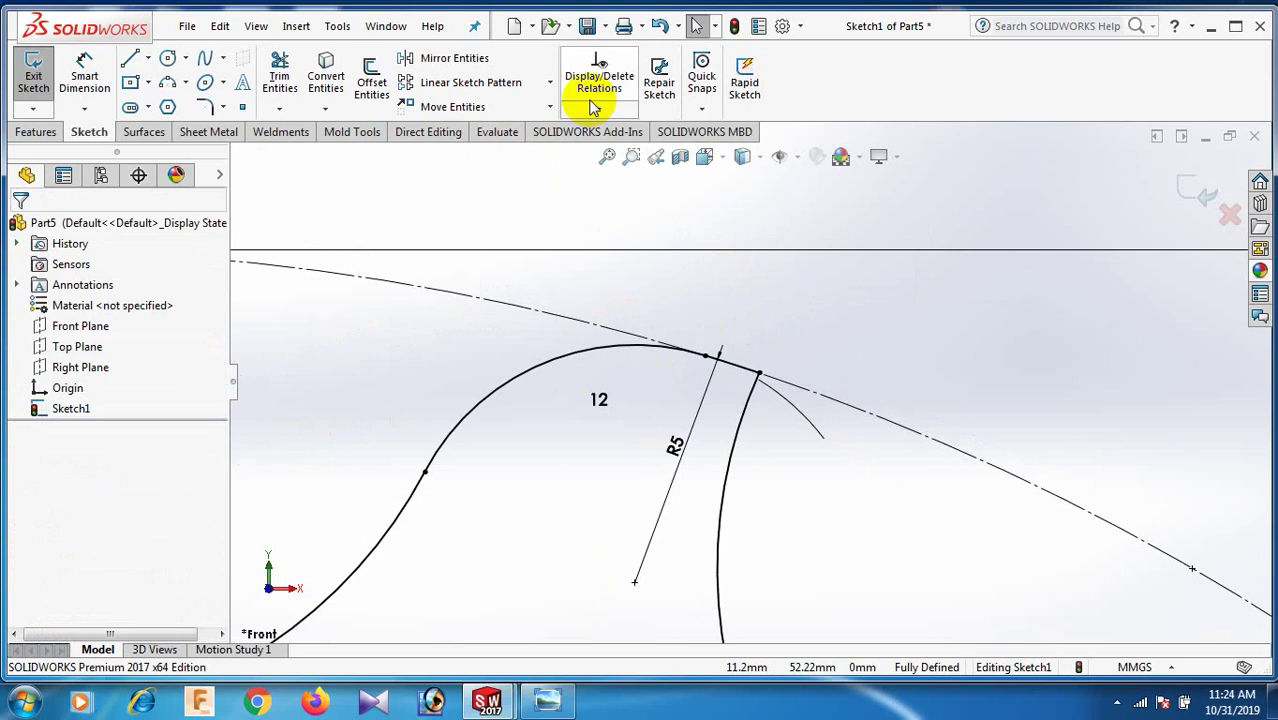
click(549, 82)
click(537, 131)
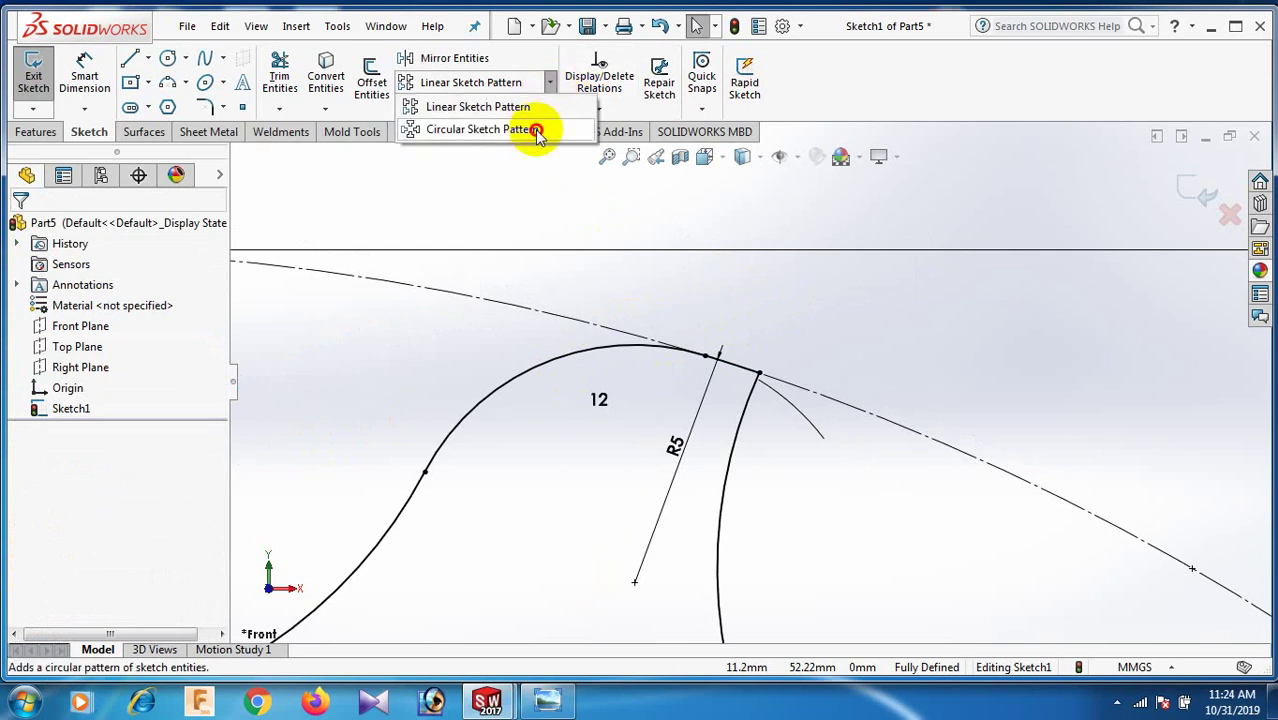
click(735, 372)
scroll(856, 343, up, 3)
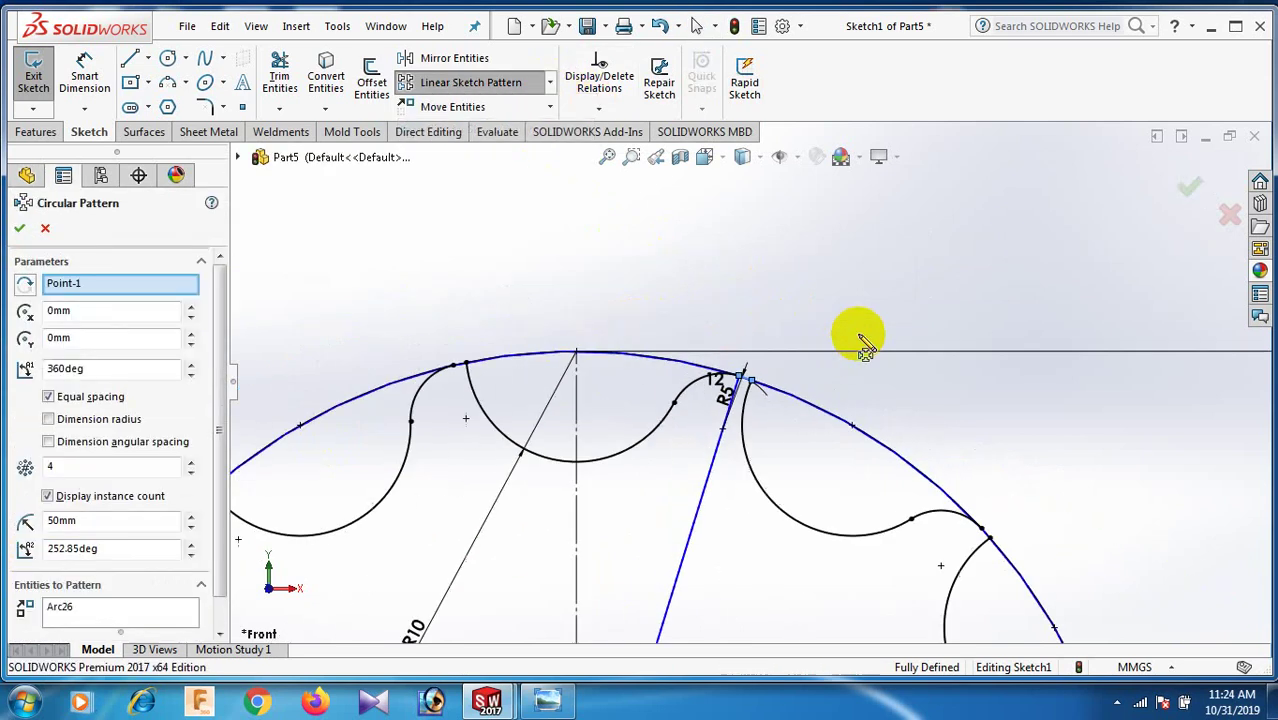
click(75, 481)
click(70, 467)
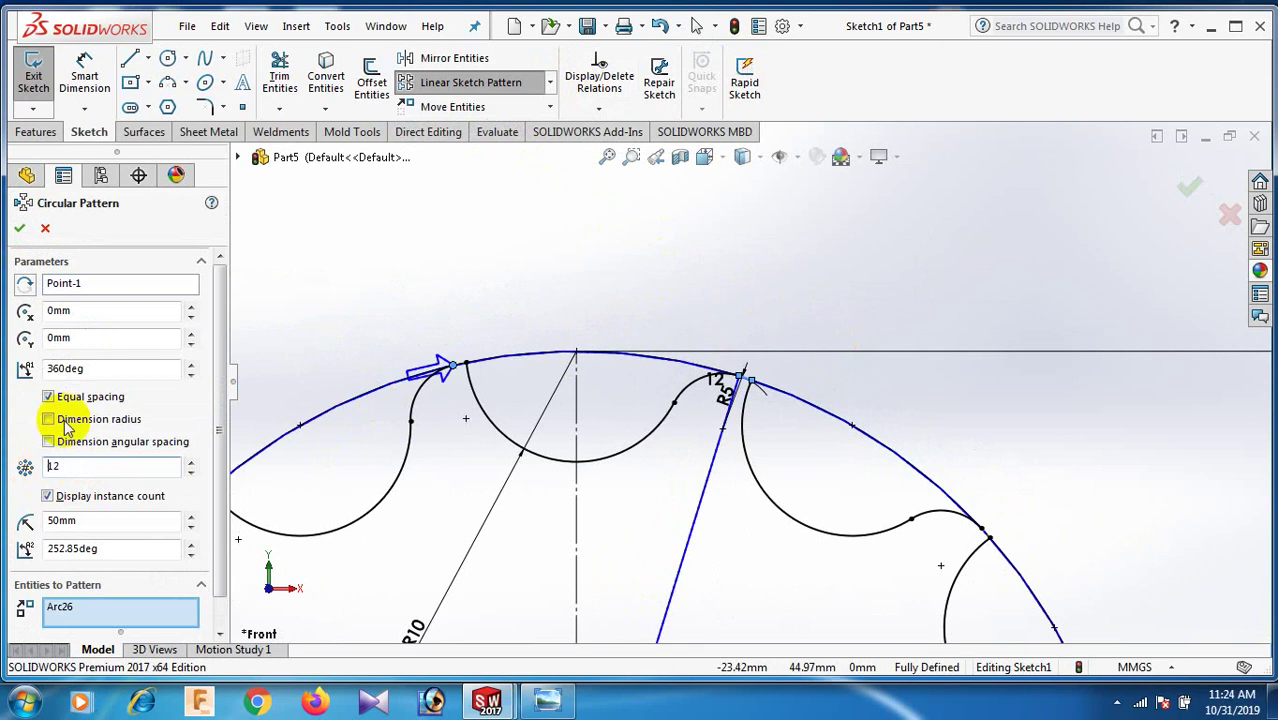
click(18, 232)
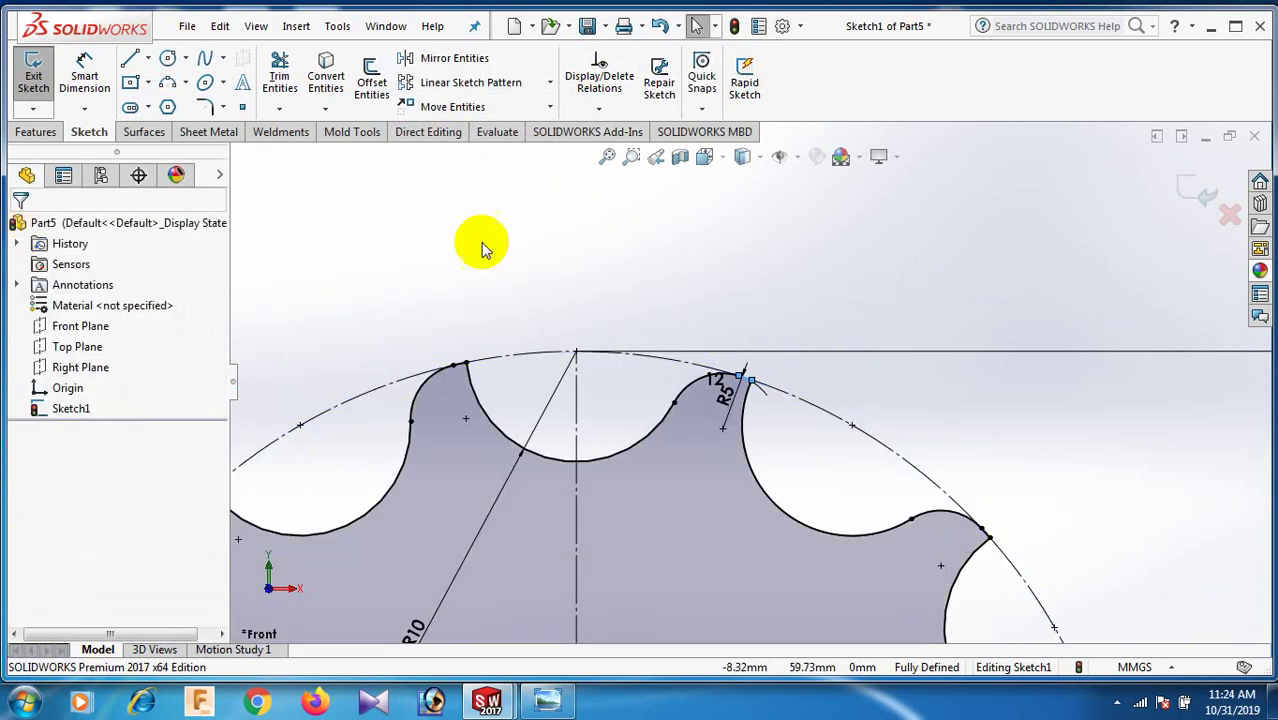
- Draw two concentric circles centred on the origin, the outer one about 36 mm in diameter and the other smaller inside it
scroll(585, 357, up, 5)
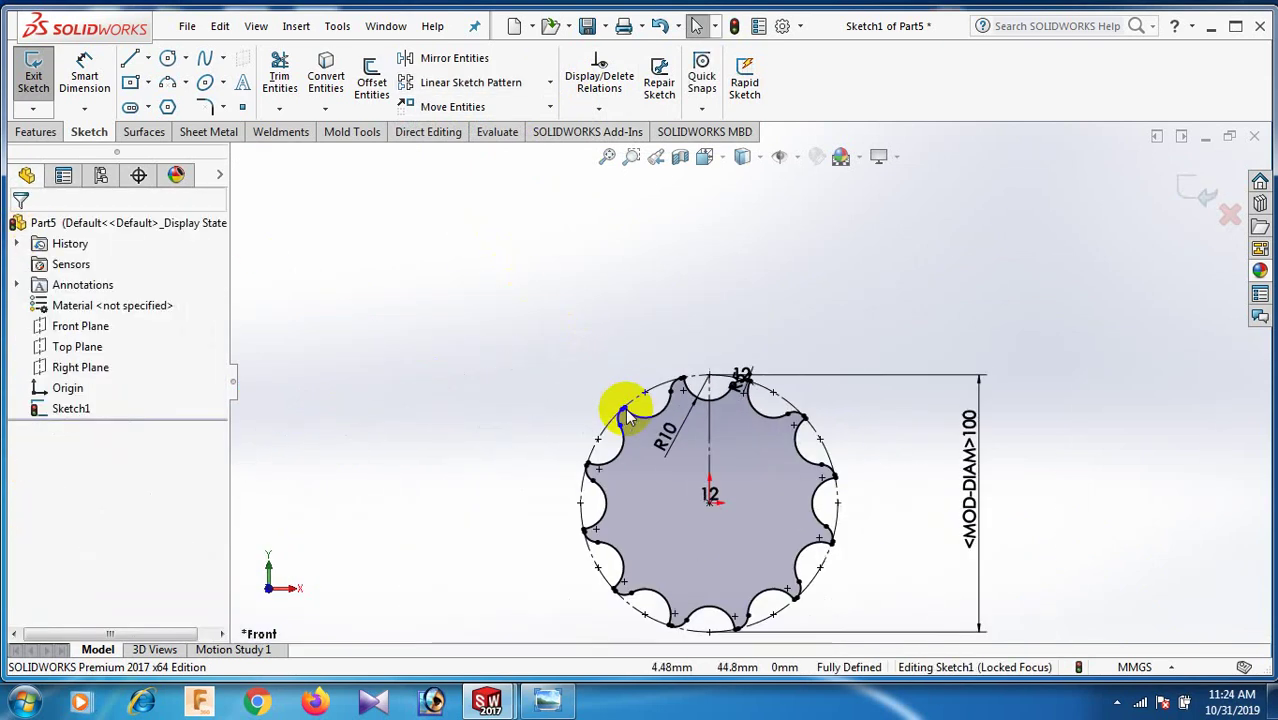
scroll(712, 478, down, 4)
scroll(713, 471, up, 5)
scroll(830, 410, down, 2)
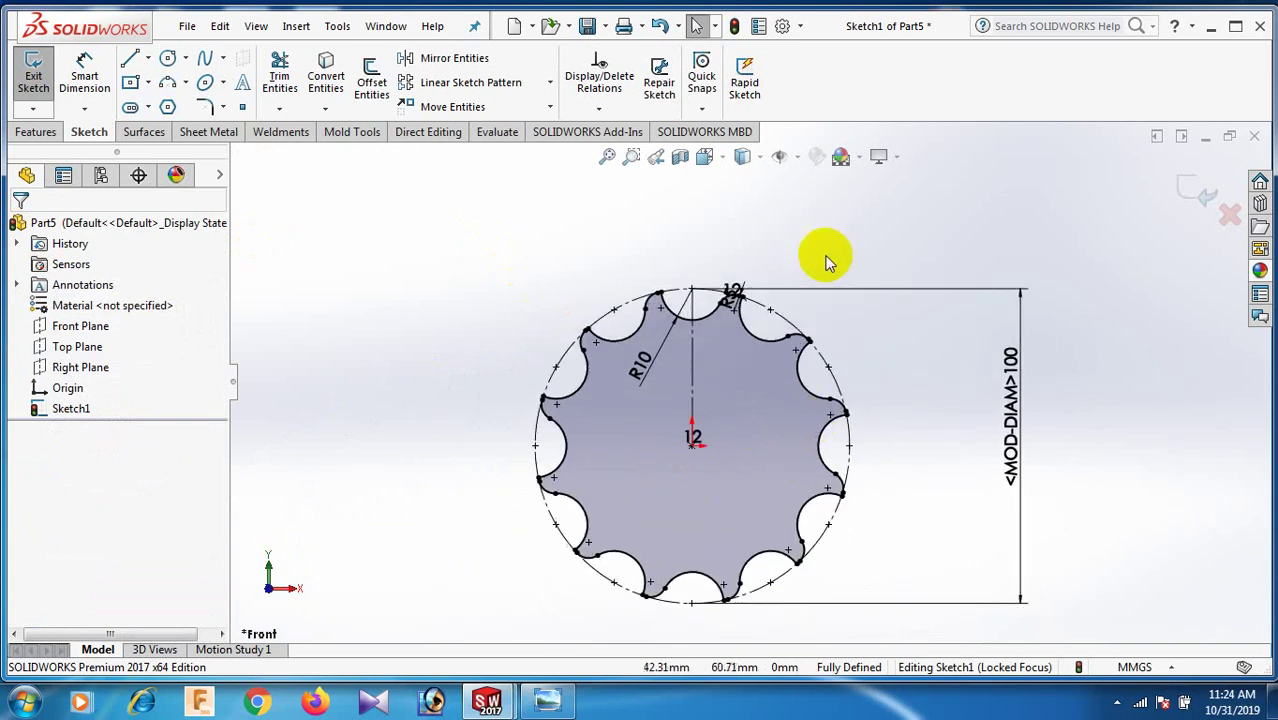
right_drag(826, 262, 886, 218)
scroll(766, 424, down, 3)
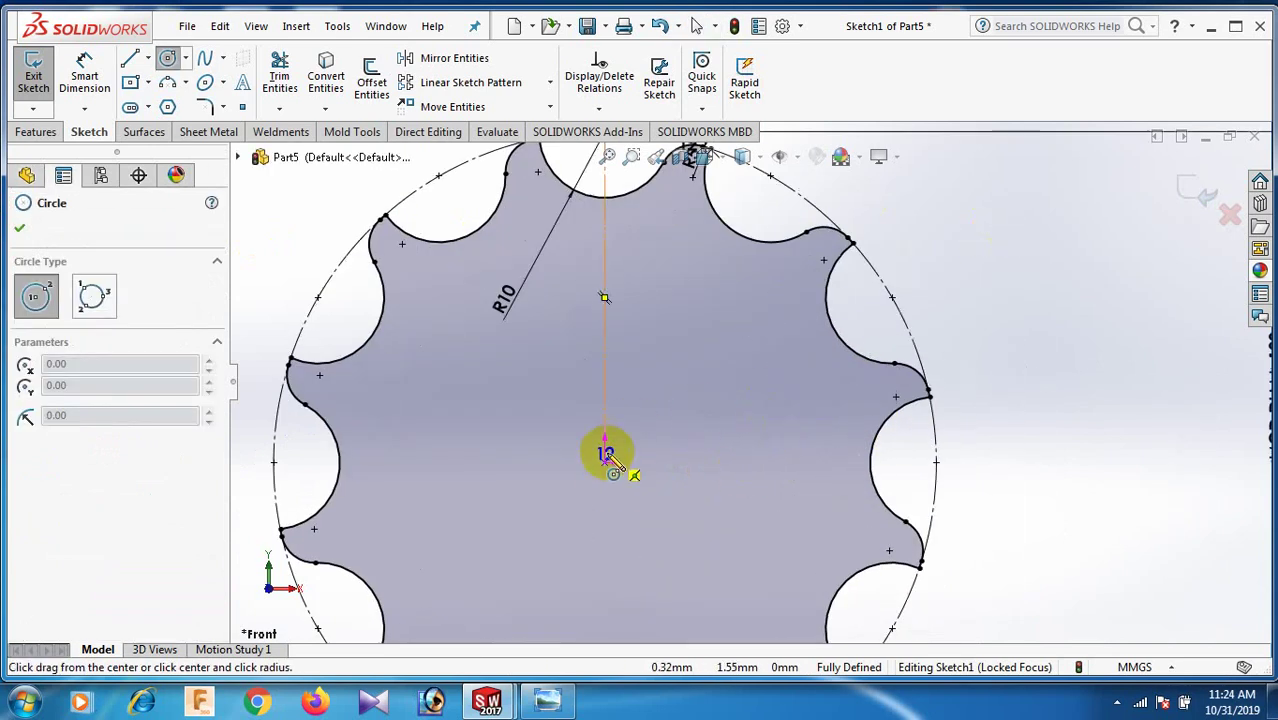
click(605, 461)
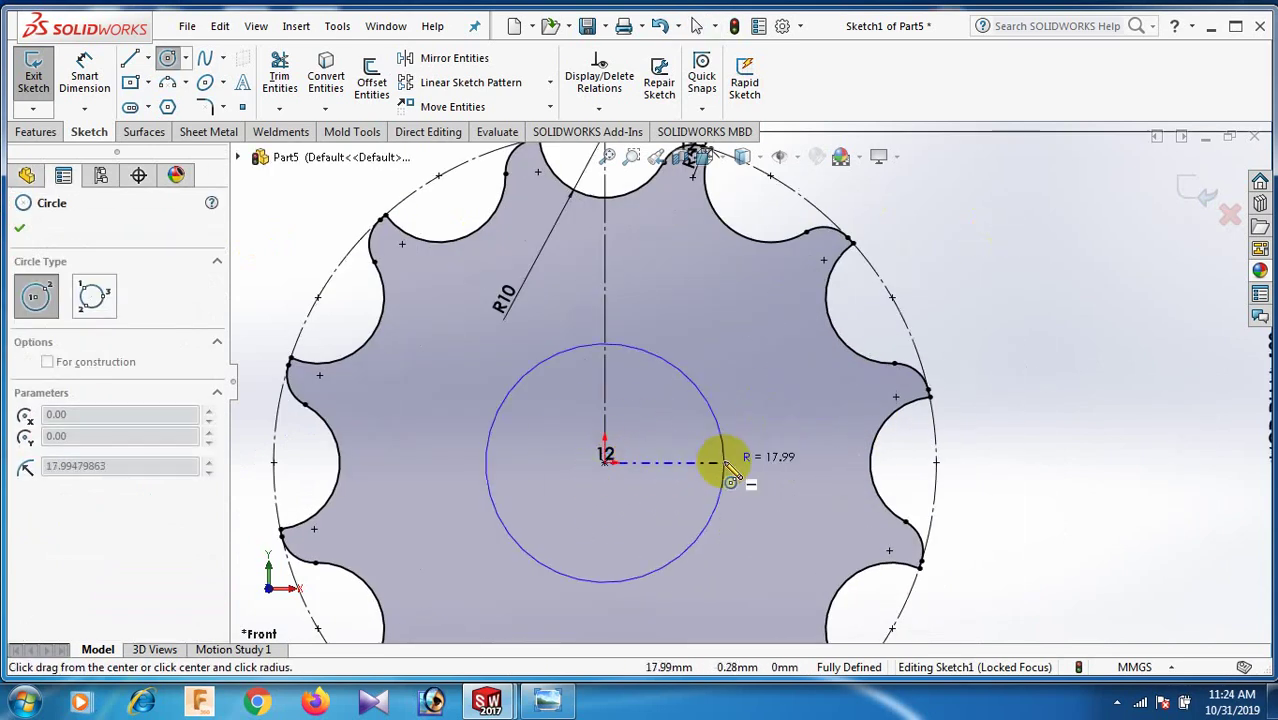
click(724, 462)
click(605, 462)
click(678, 462)
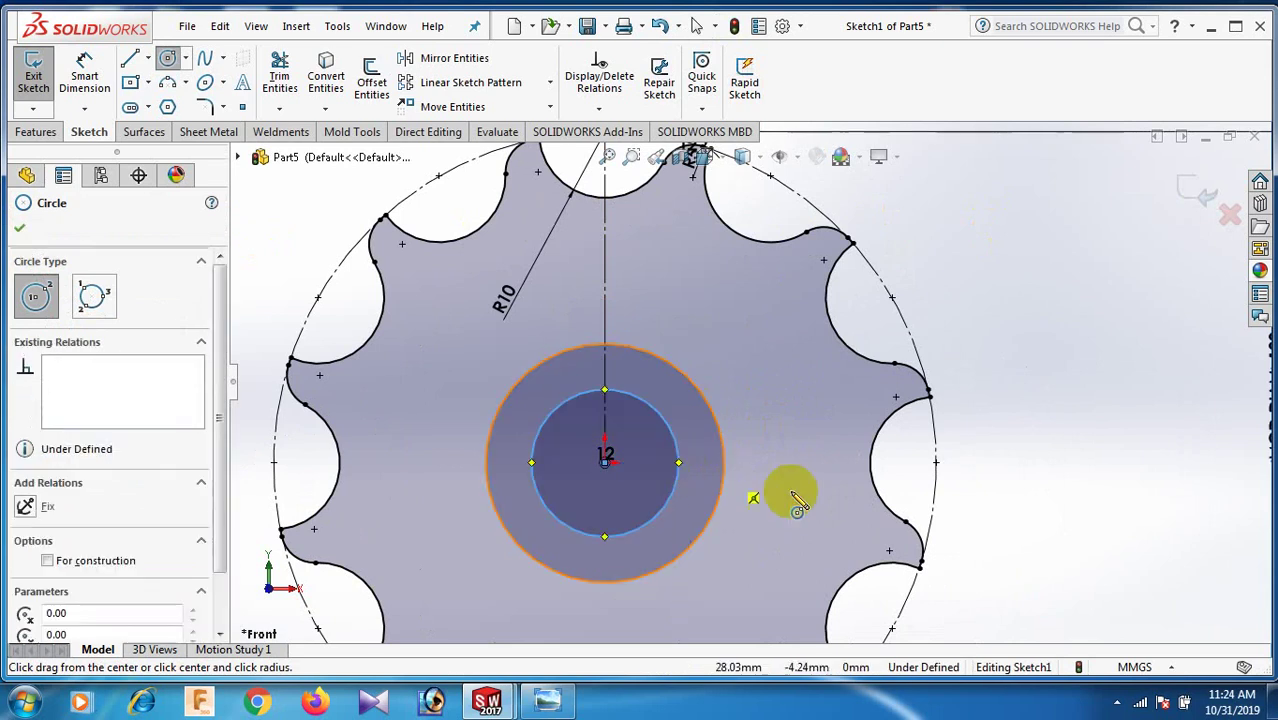
- Dimension the outer concentric circle's diameter to 40 mm
right_drag(990, 500, 1004, 354)
click(731, 455)
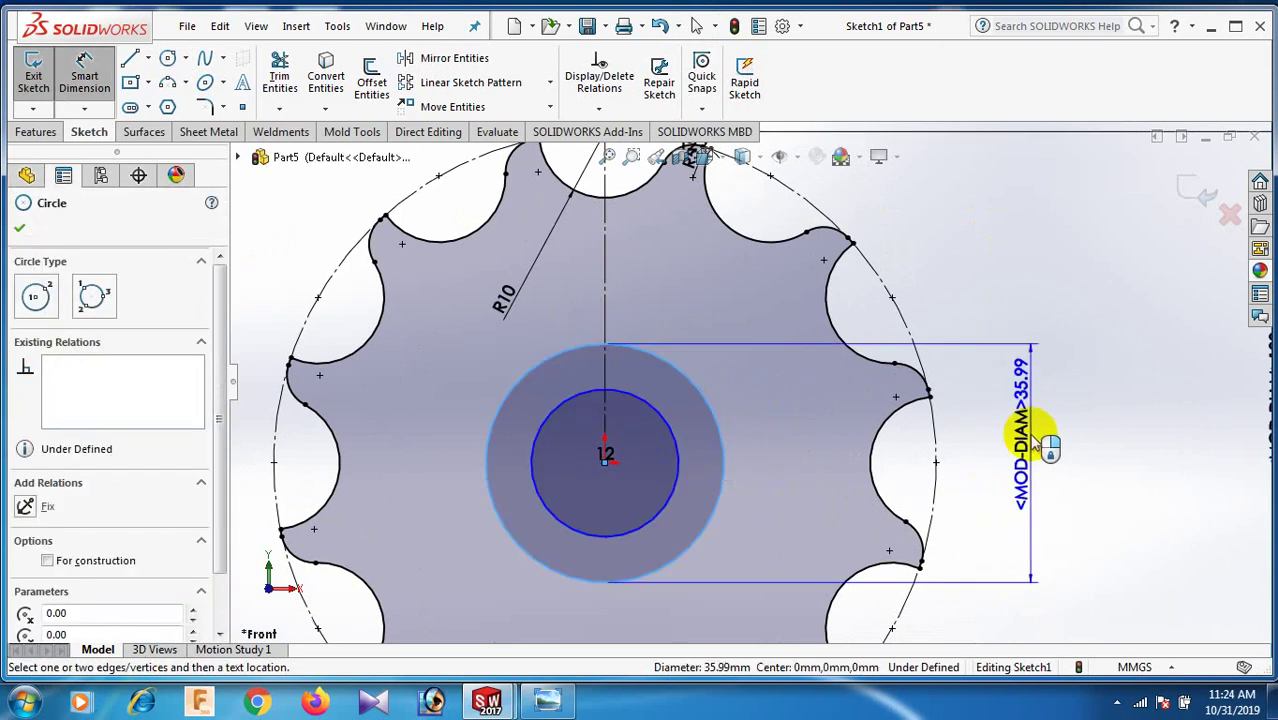
click(1040, 437)
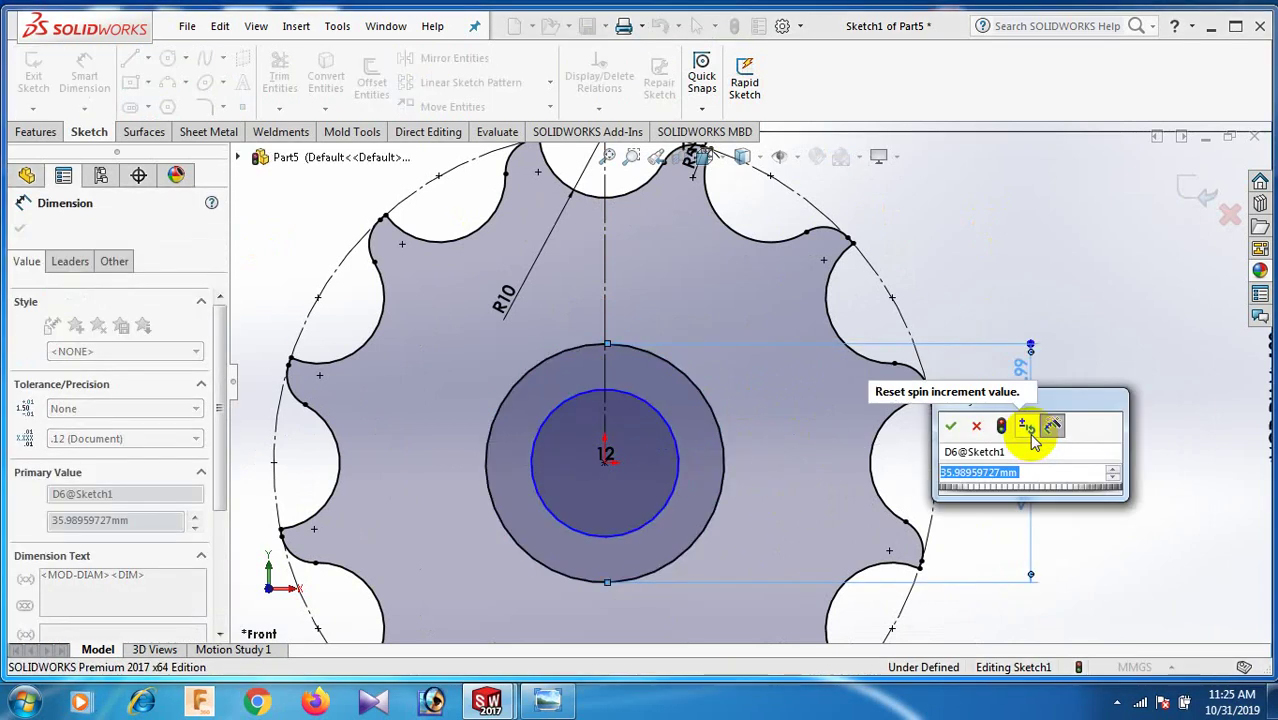
text(40)
key(Return)
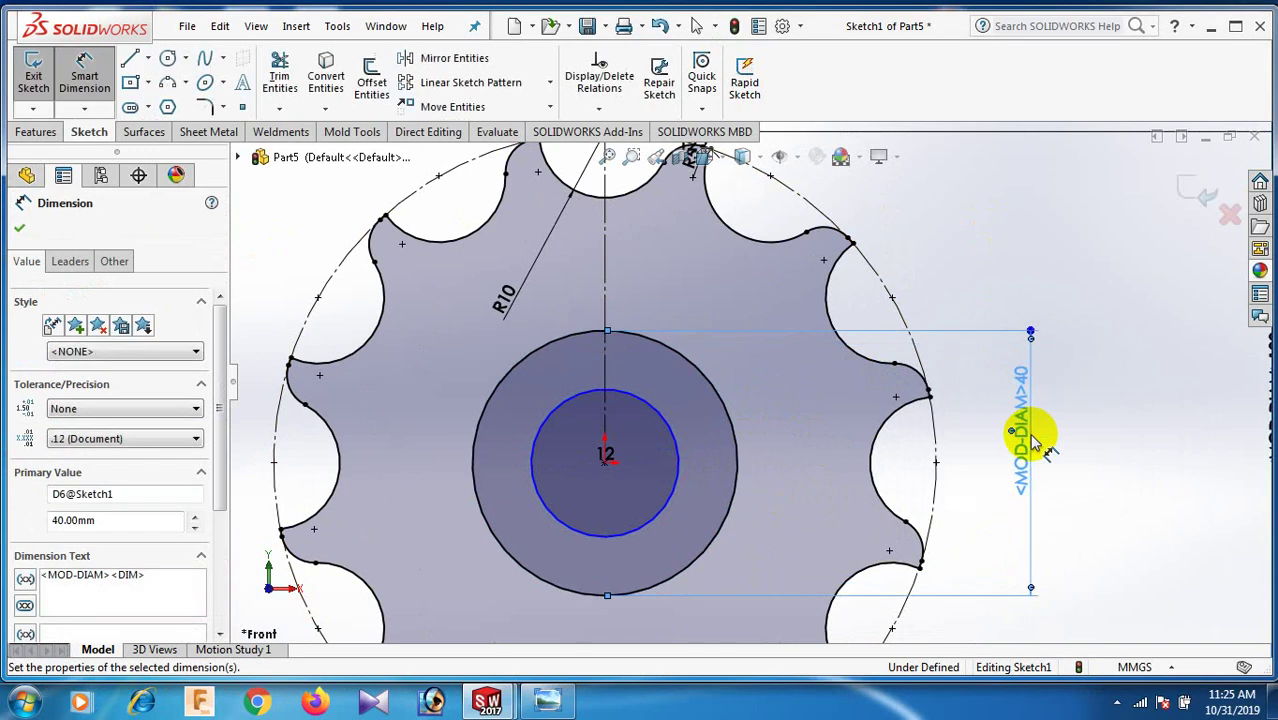
- Dimension the inner concentric circle's diameter to 30 mm and leave the dimension command
click(679, 472)
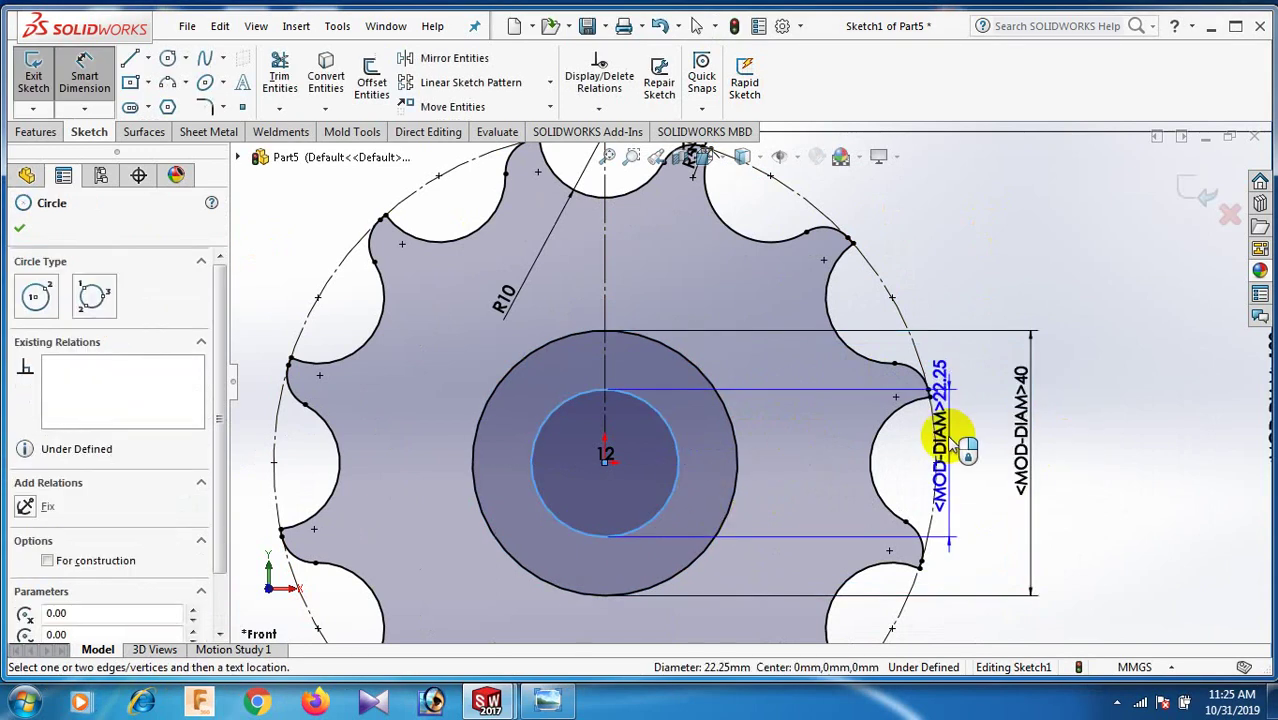
click(970, 432)
text(30)
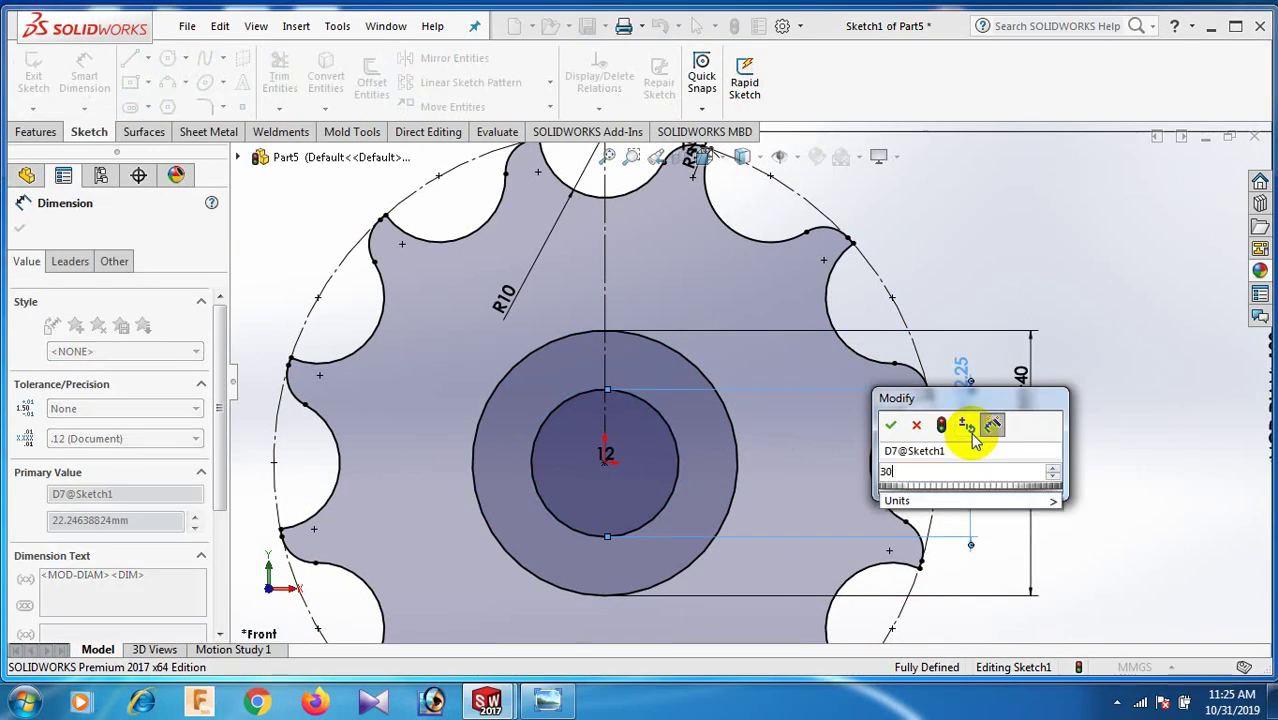
key(Return)
key(f)
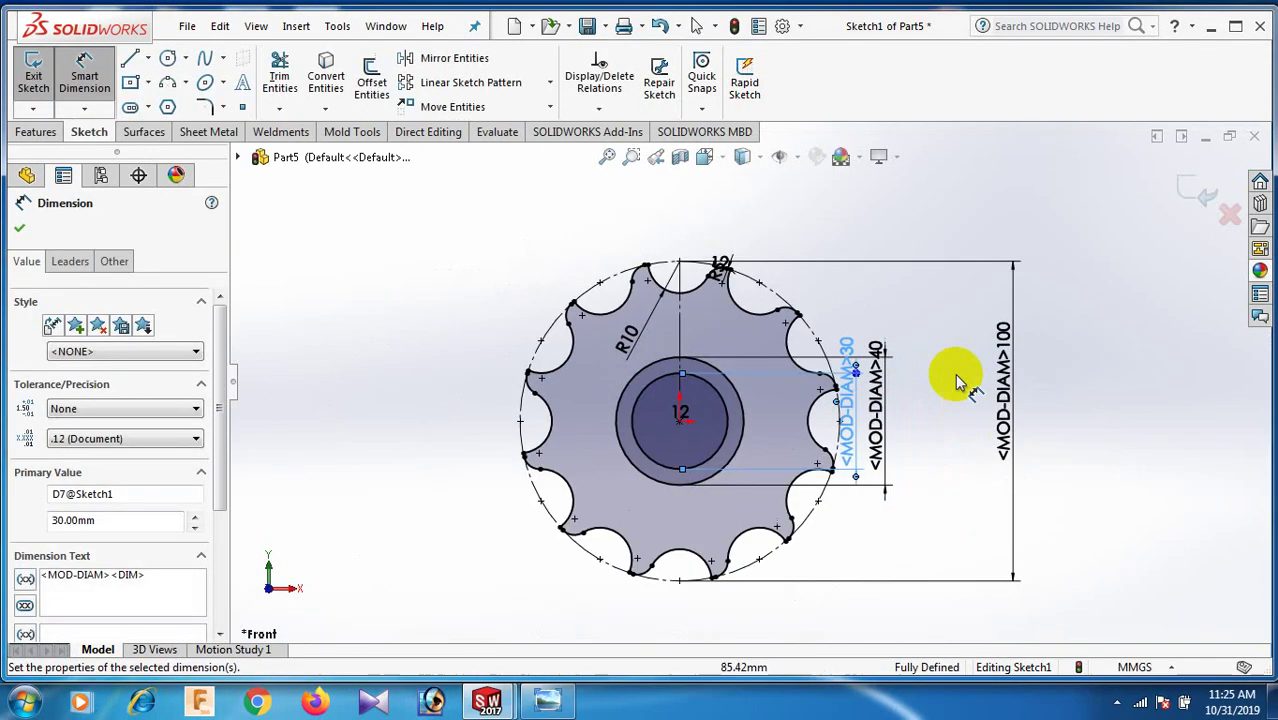
click(1016, 232)
right_click(1018, 228)
click(1059, 282)
- Draw a corner rectangle about 8 mm wide and 11 mm tall across the vertical centreline, starting at the top of the 40 mm circle
scroll(878, 236, down, 2)
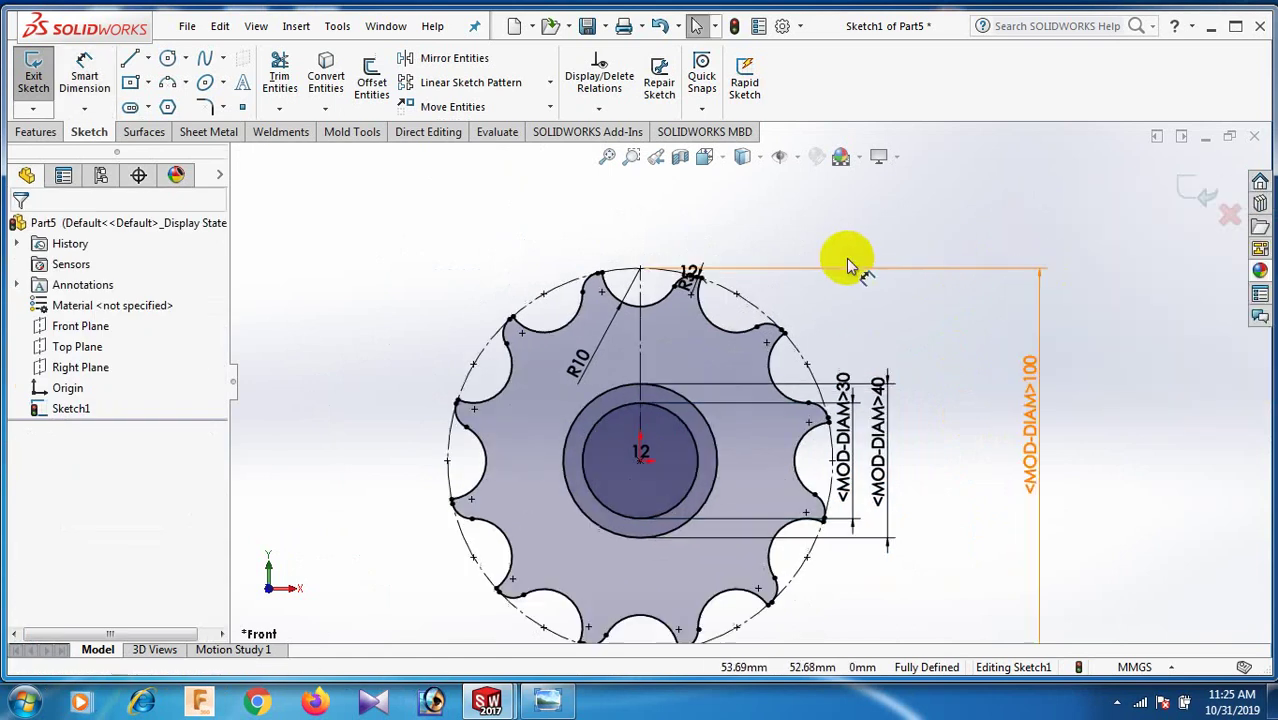
scroll(846, 258, down, 1)
click(147, 84)
click(136, 106)
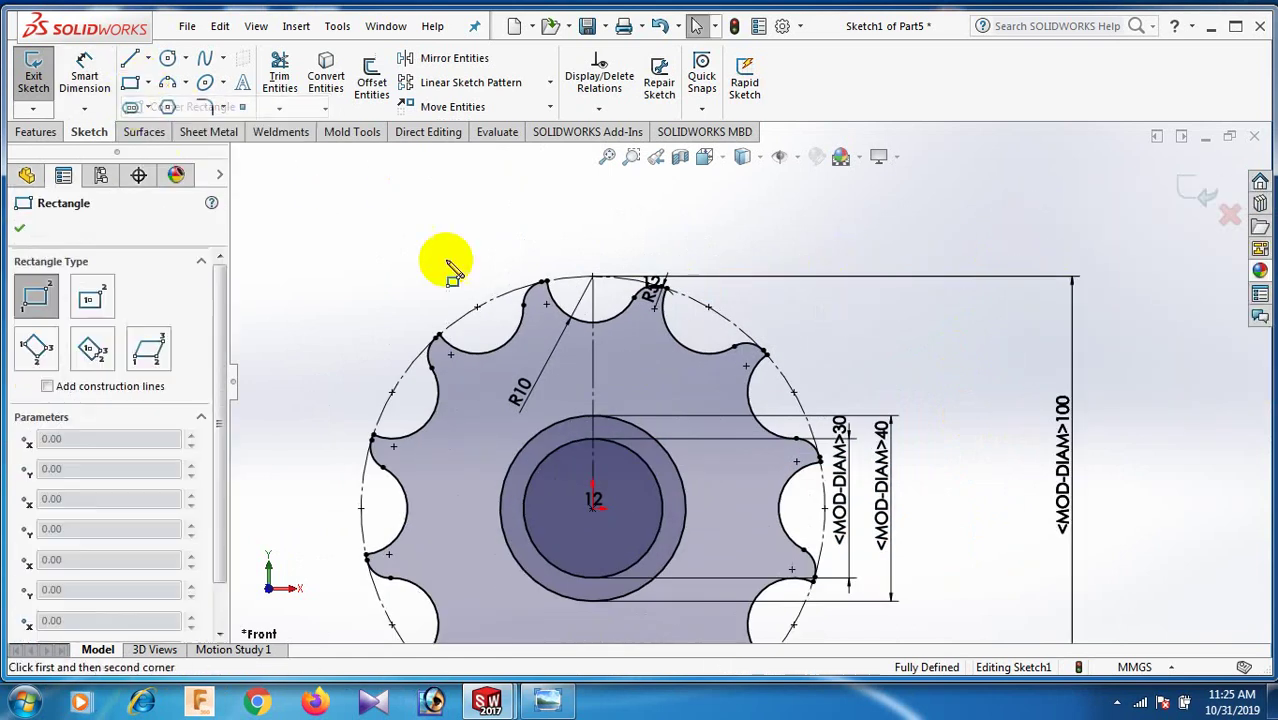
scroll(520, 350, down, 2)
click(630, 455)
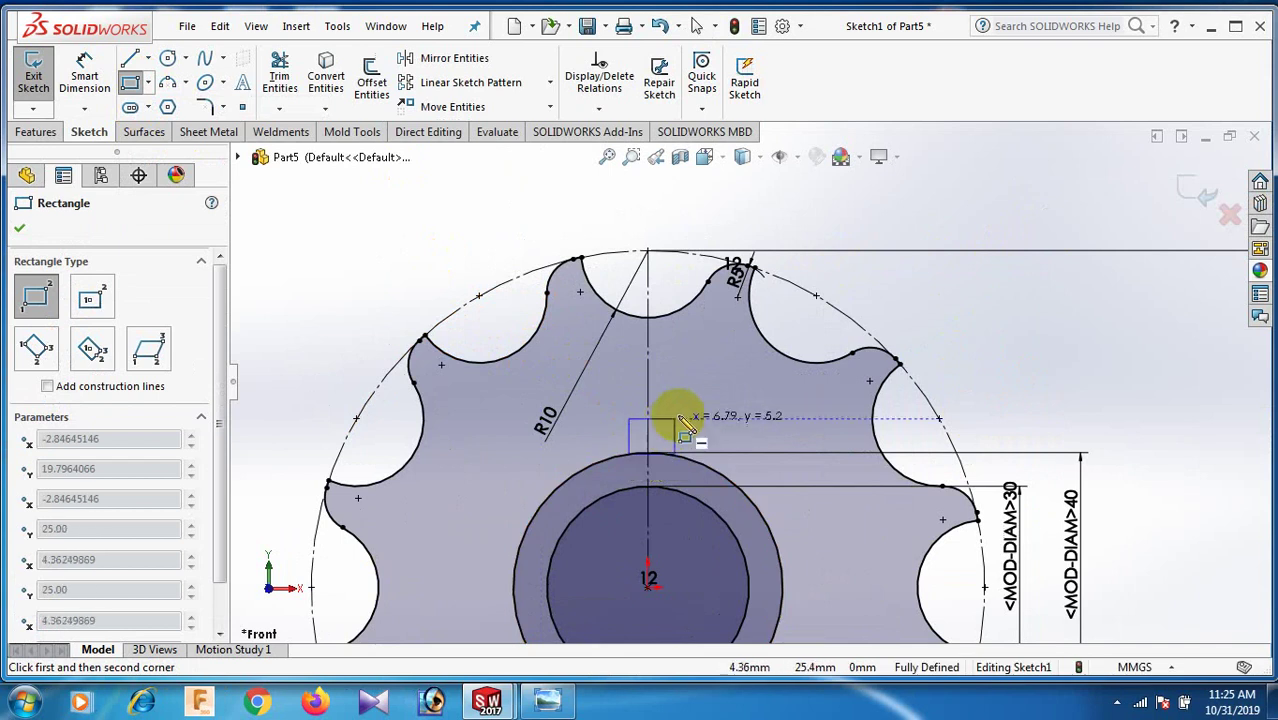
click(680, 383)
right_click(679, 382)
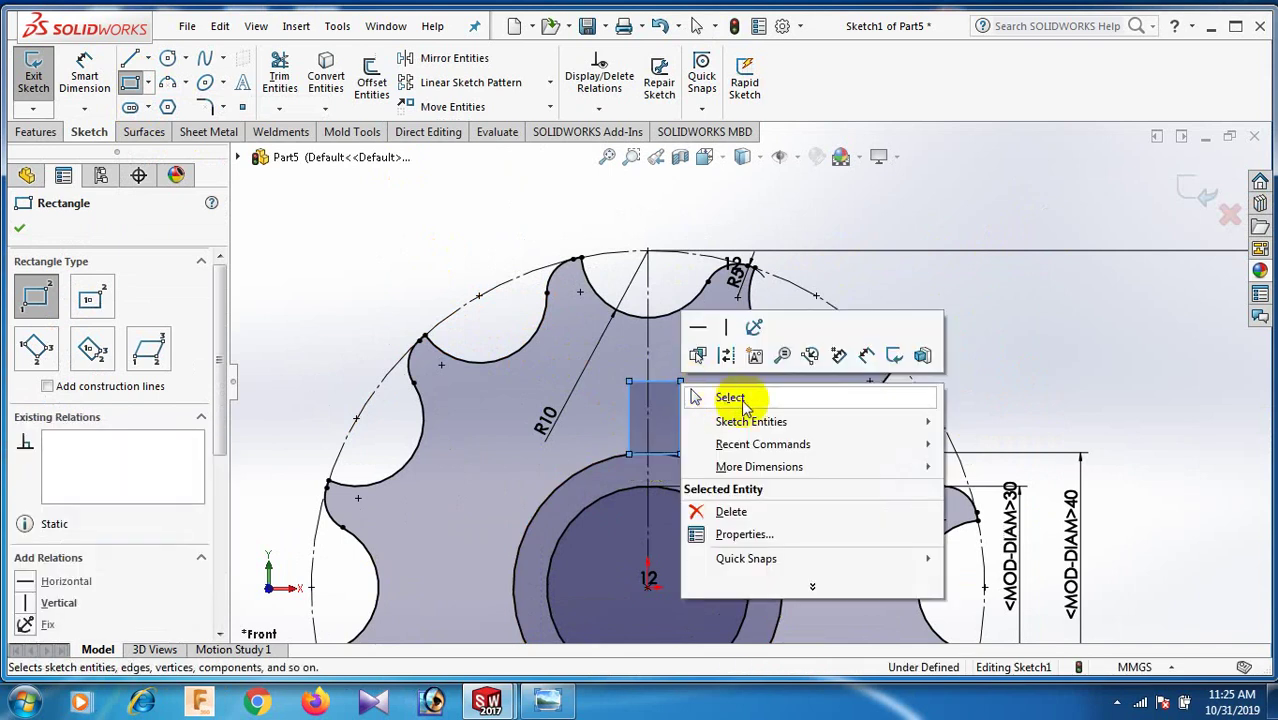
click(754, 398)
- Move the rectangle's lower-right corner inward onto the 40 mm circle so that it is coincident with it
scroll(660, 440, down, 3)
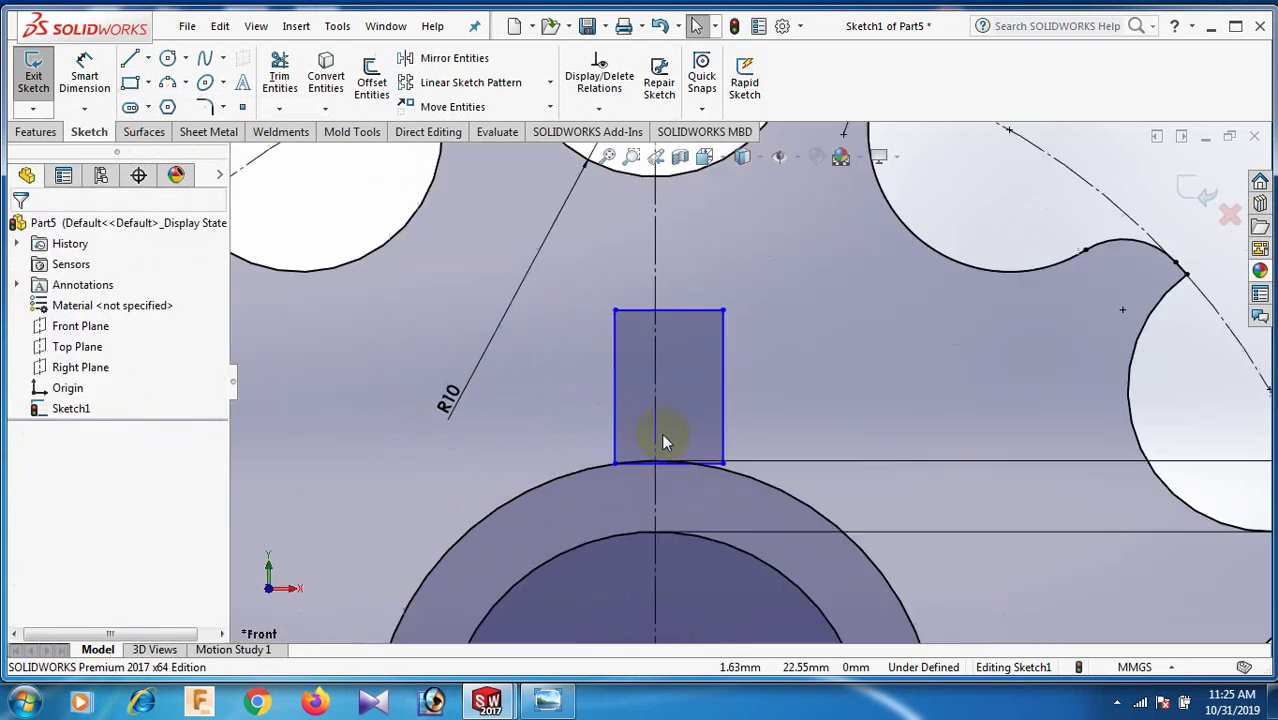
click(743, 485)
click(723, 462)
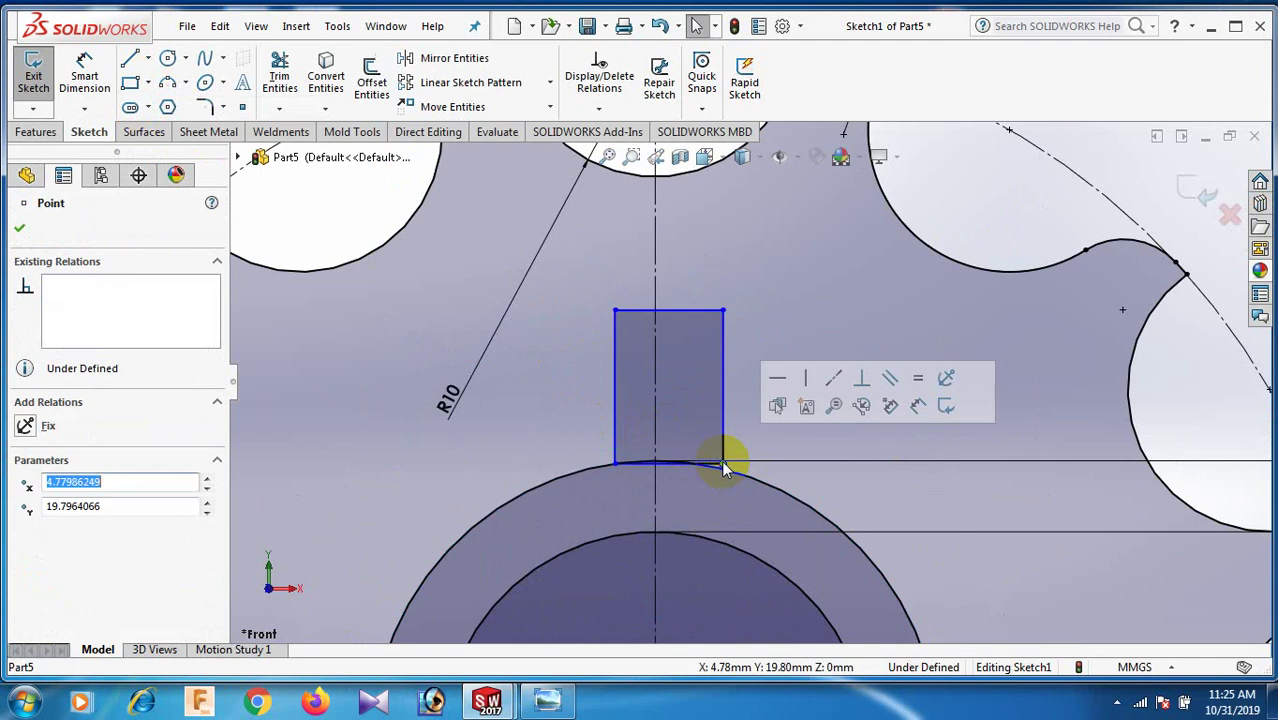
click(1036, 211)
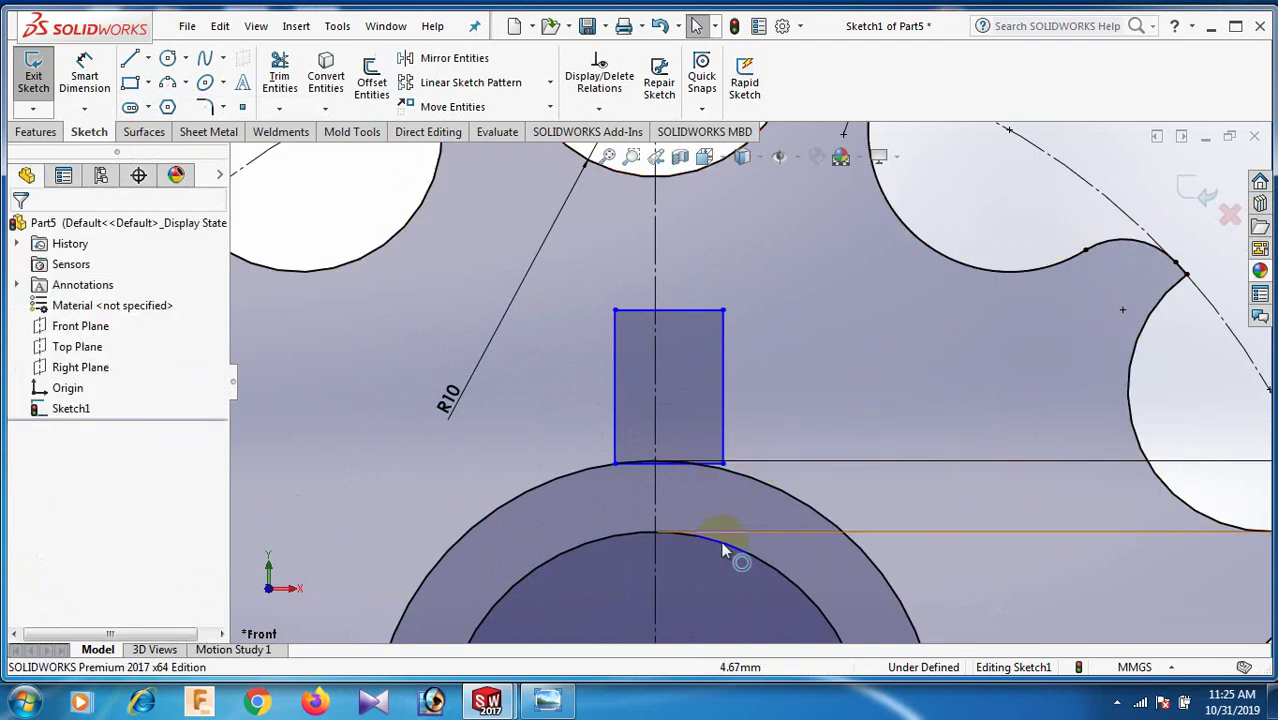
scroll(722, 515, down, 2)
drag(741, 443, 701, 448)
scroll(701, 441, up, 5)
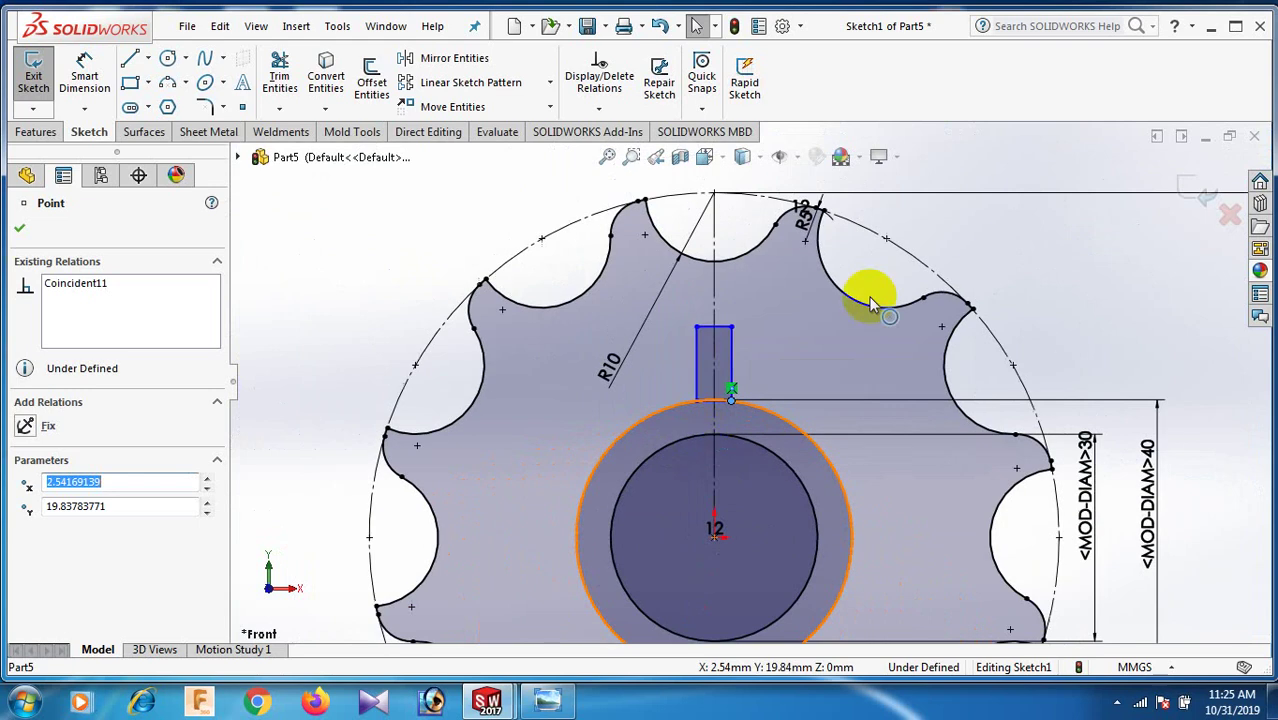
click(1033, 236)
- Dimension the rectangle's bottom edge to 5 mm wide
right_drag(1050, 309, 1036, 159)
scroll(747, 406, down, 3)
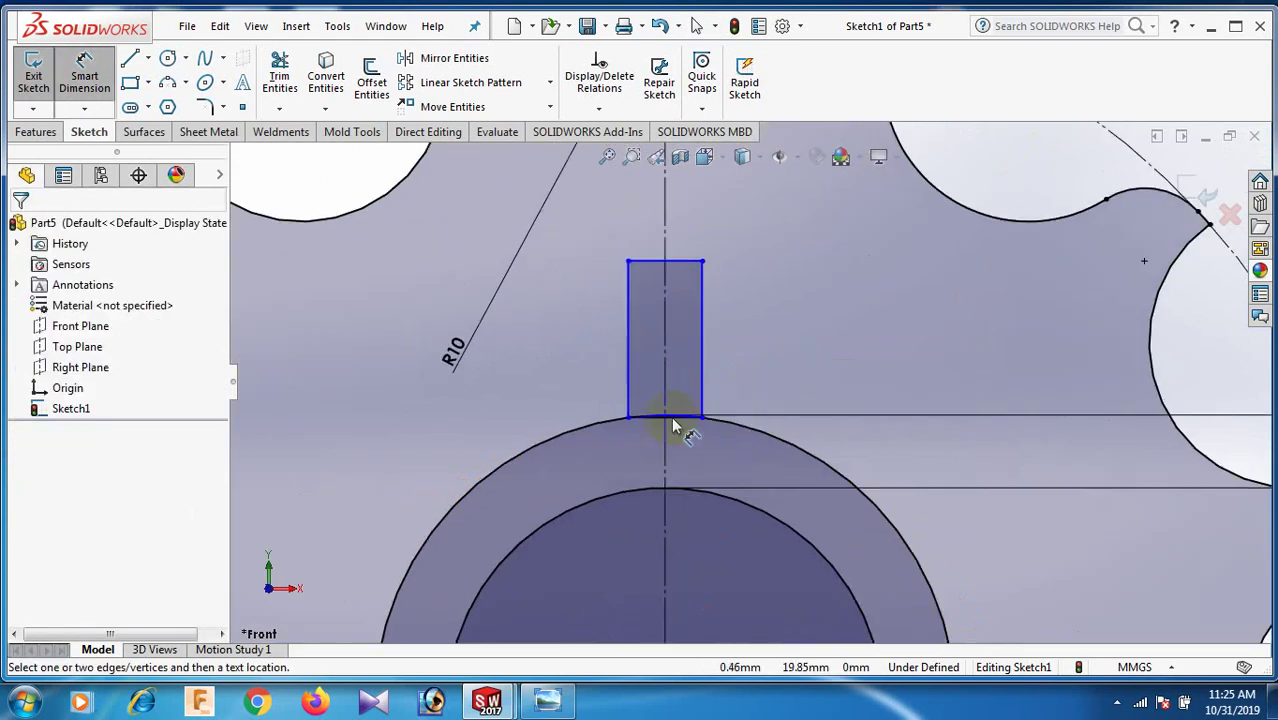
click(679, 418)
click(694, 466)
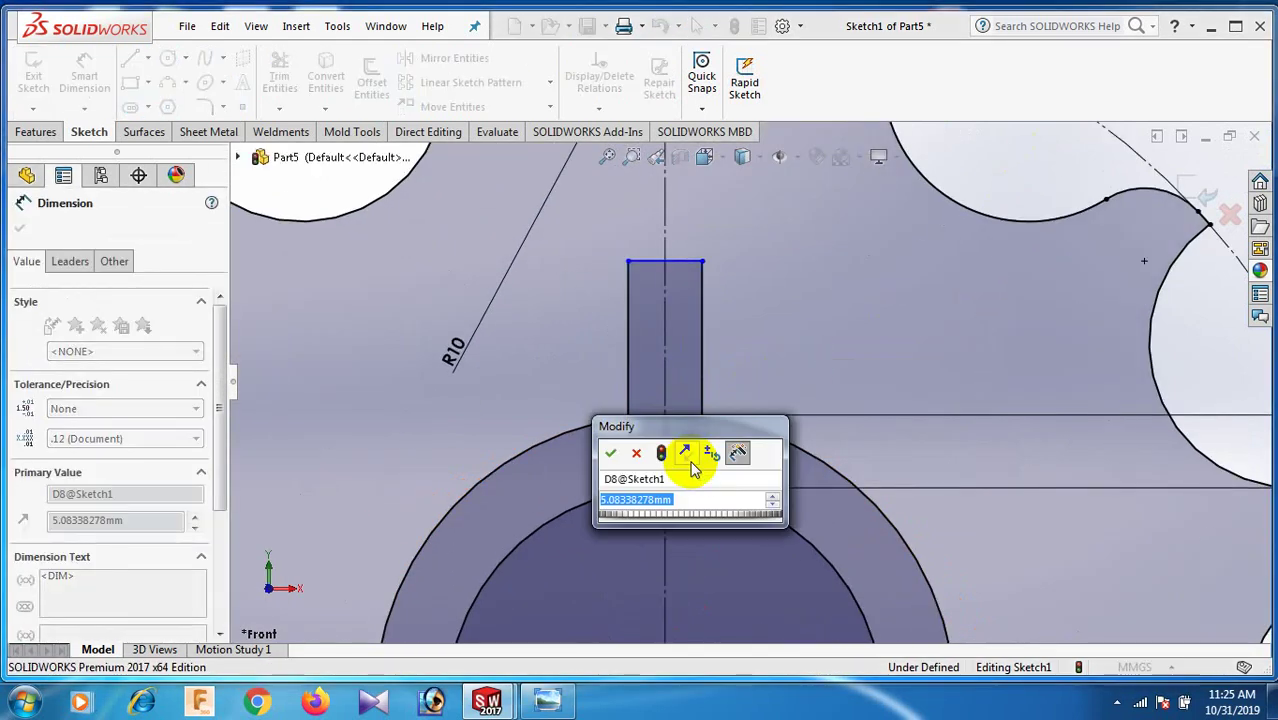
text(5)
key(Return)
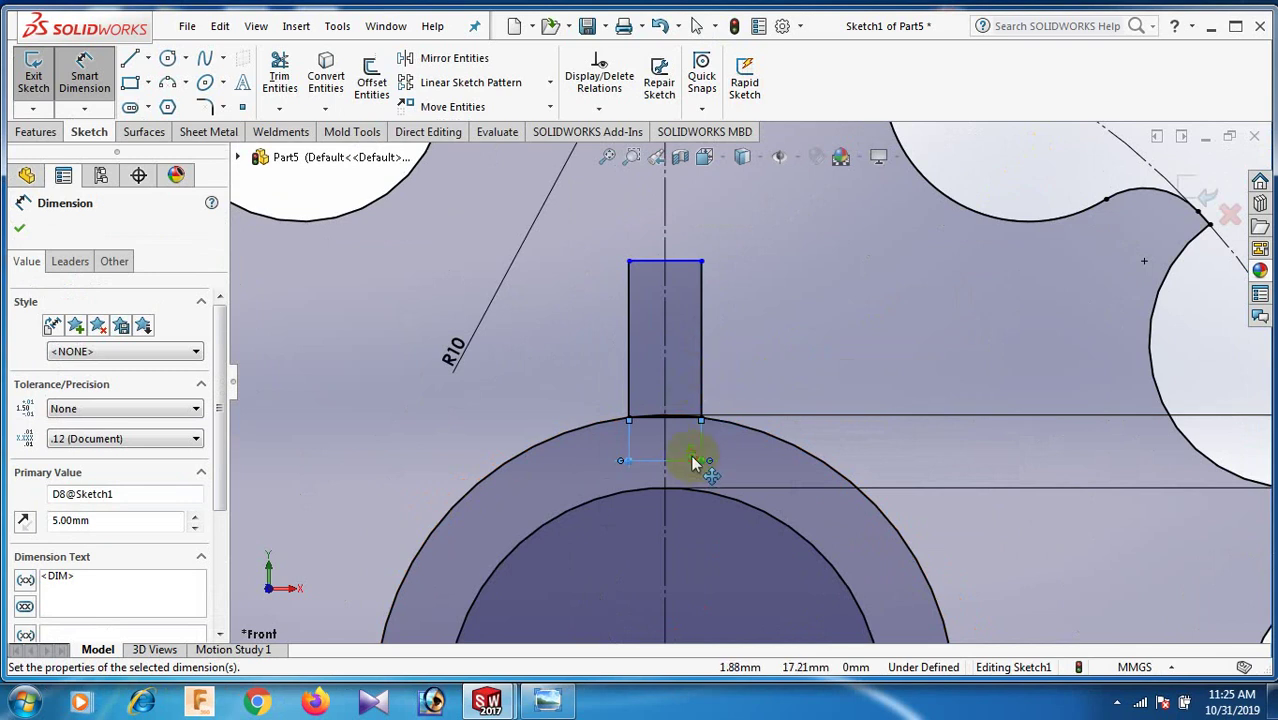
double_click(692, 457)
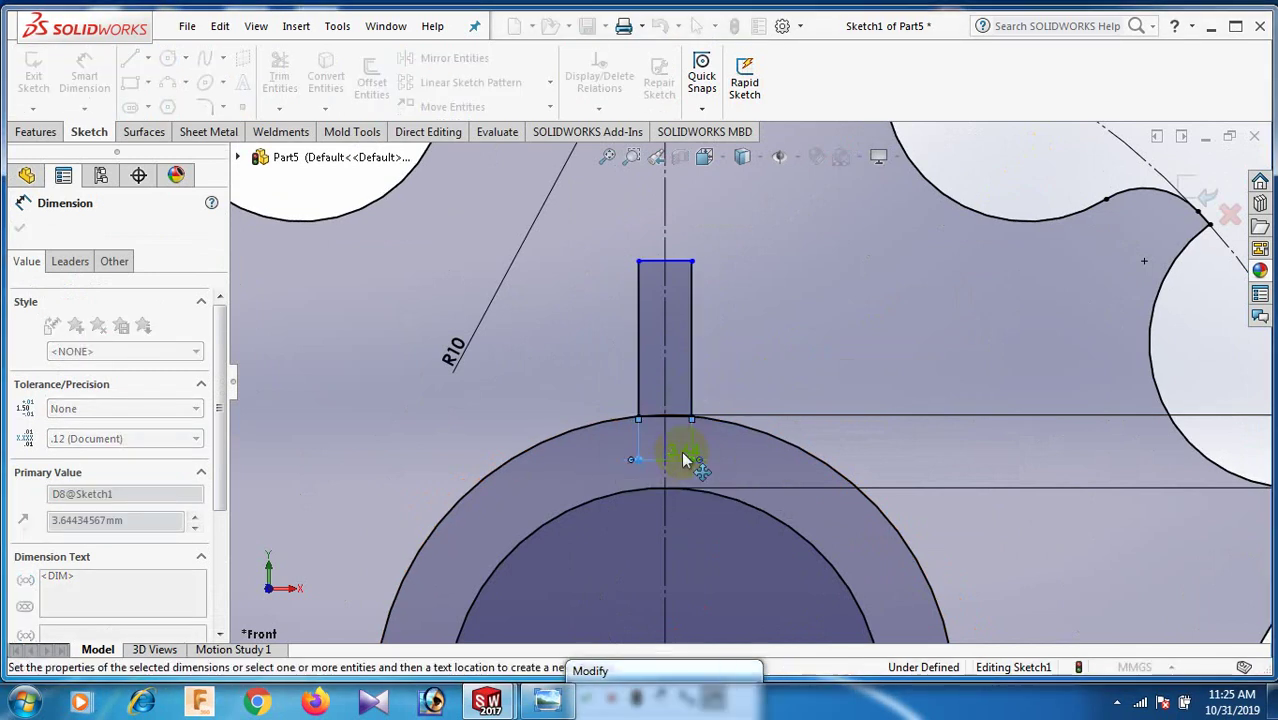
scroll(685, 454, up, 2)
click(1115, 294)
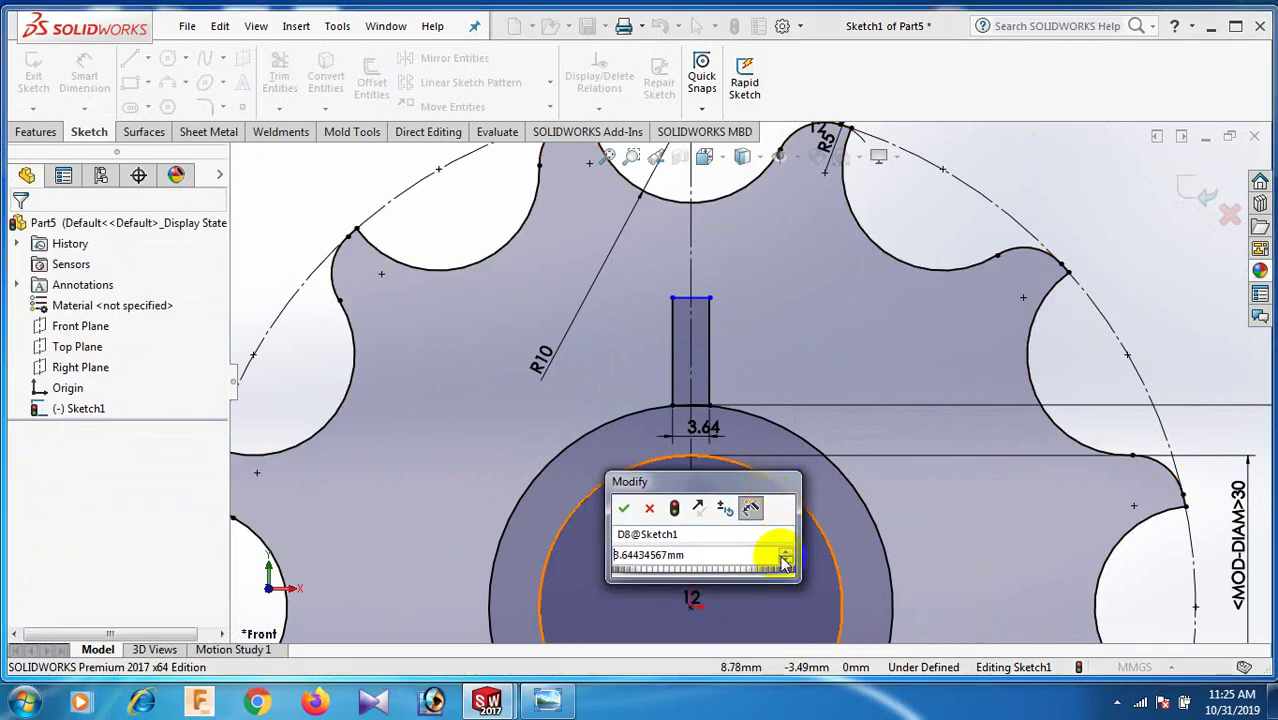
click(651, 510)
- Set the rectangle's width dimension to 4 mm
double_click(706, 432)
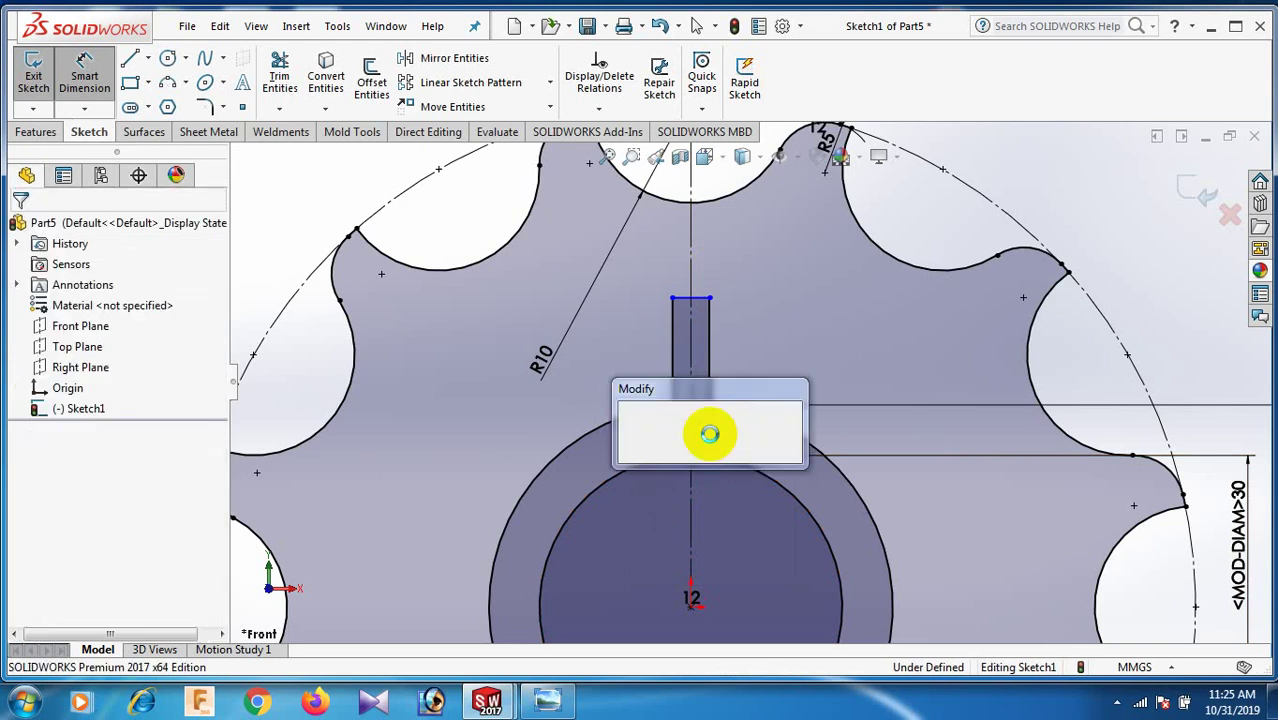
text(4)
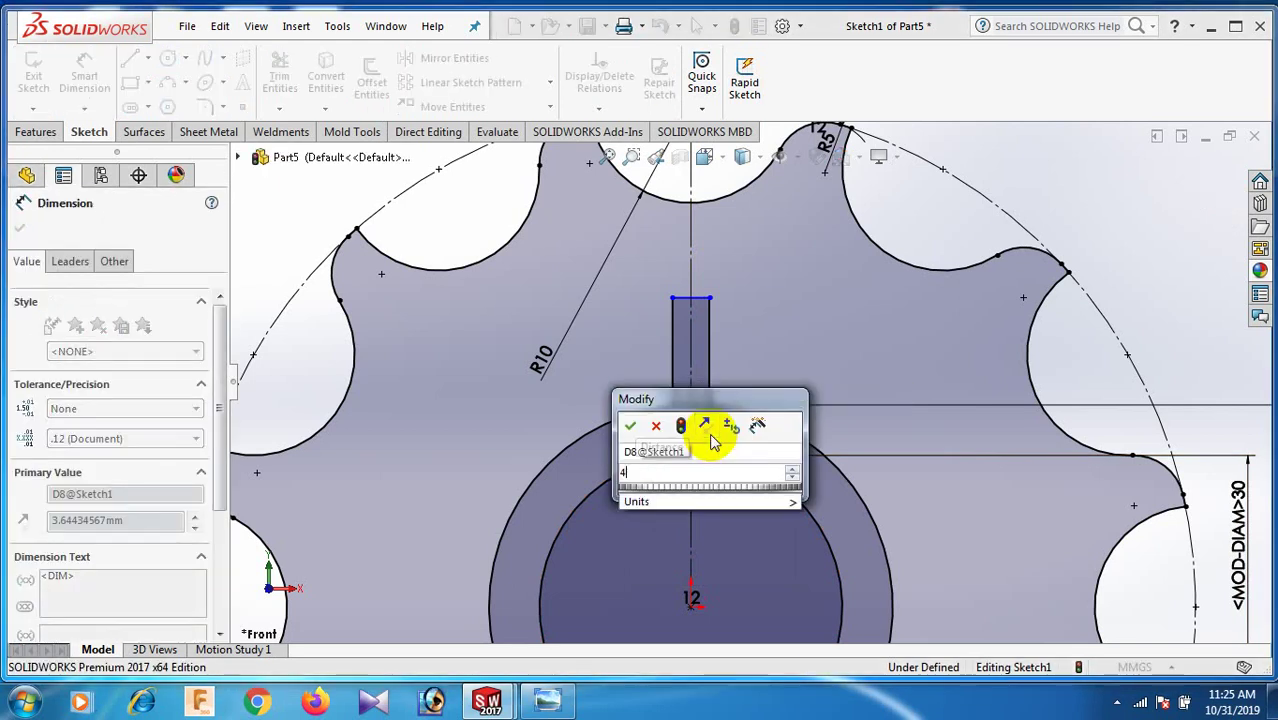
key(Return)
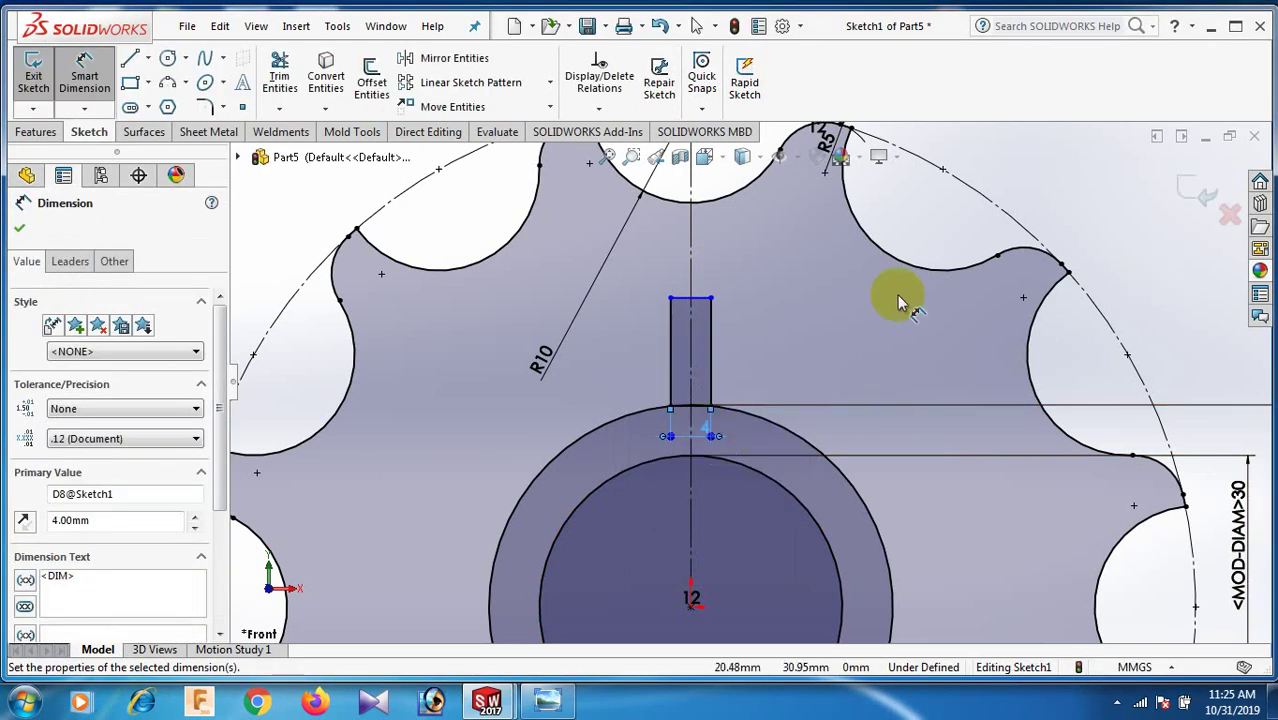
- Dimension the rectangle's right vertical side to 5 mm and leave the dimension command
click(714, 357)
click(790, 349)
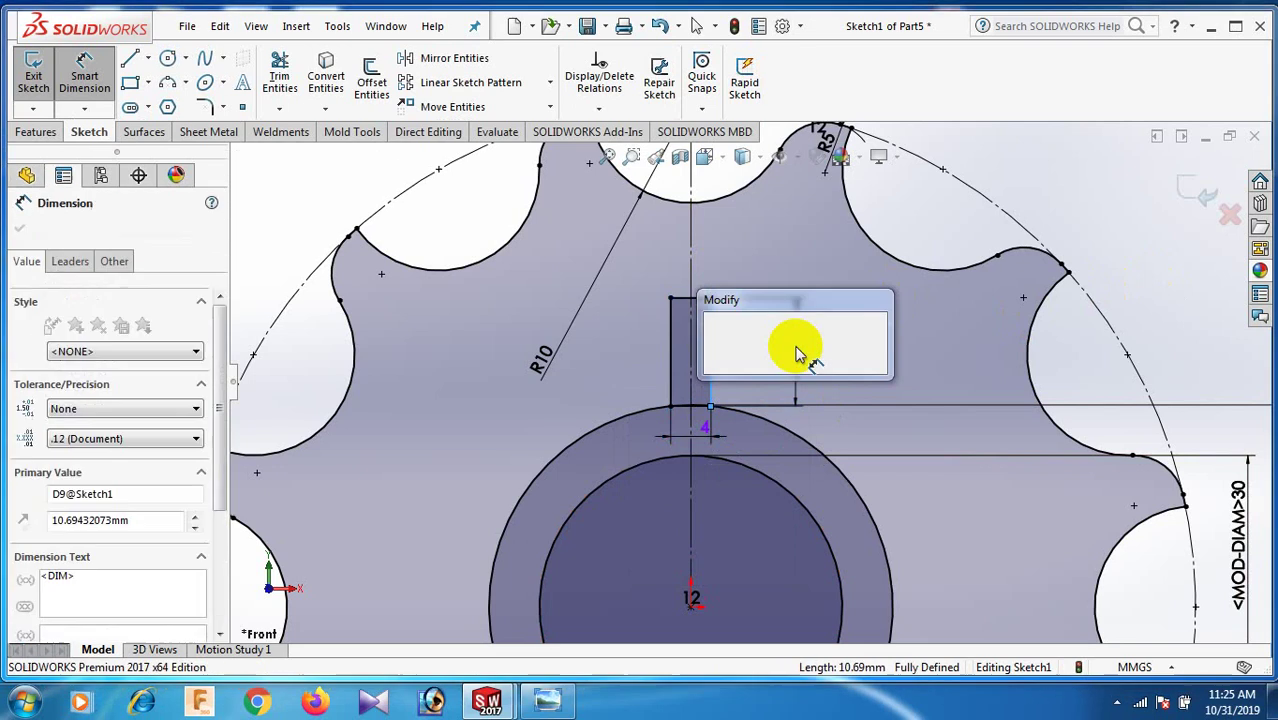
text(5)
key(Return)
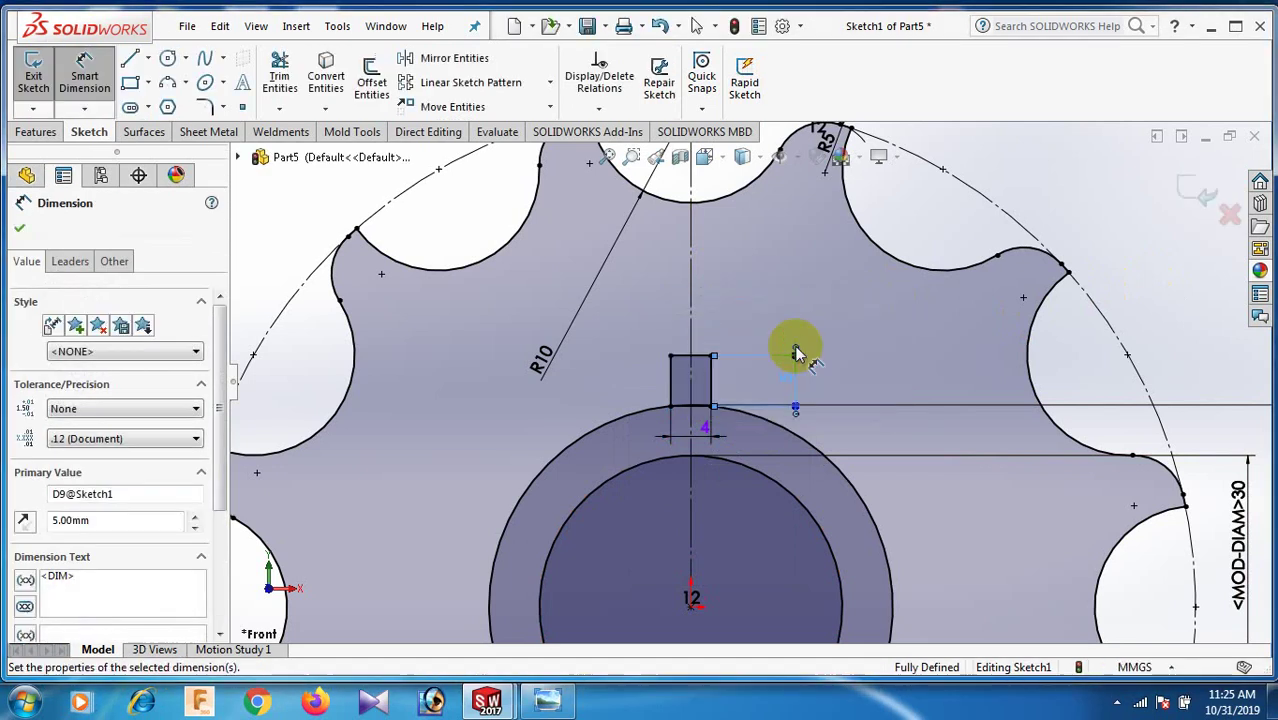
click(1122, 273)
scroll(553, 414, down, 4)
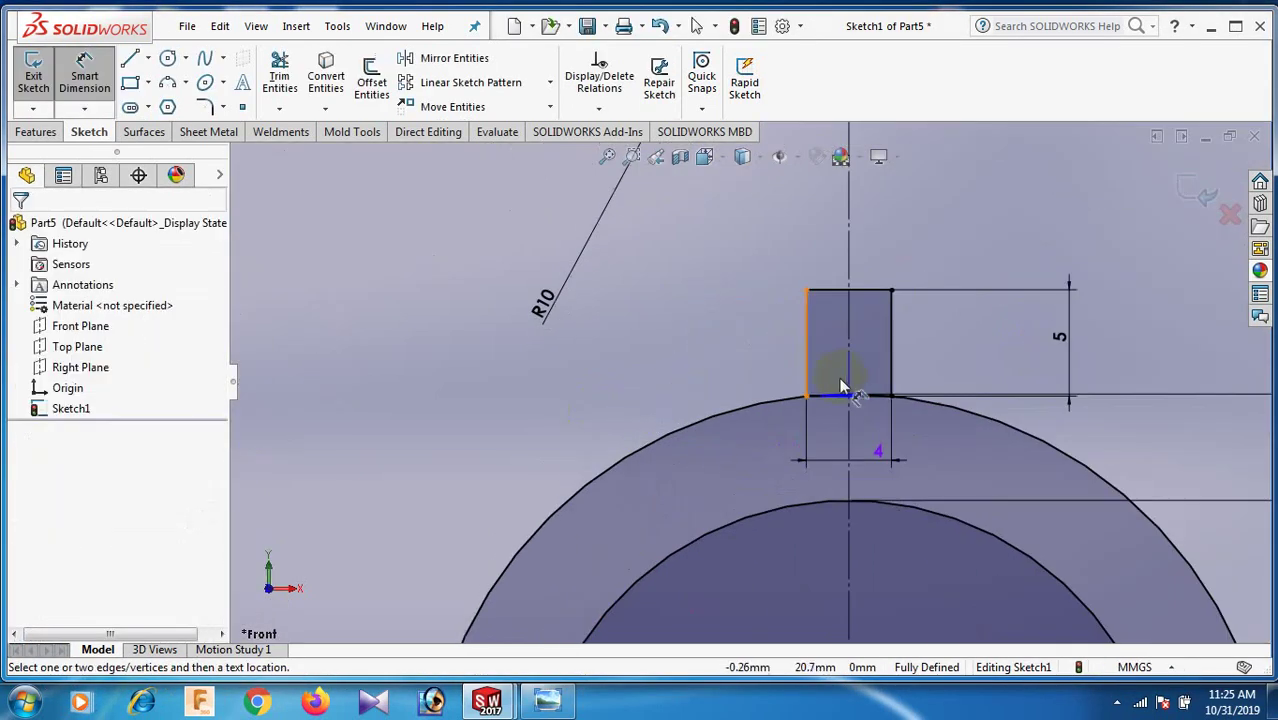
scroll(862, 383, down, 5)
scroll(898, 399, up, 3)
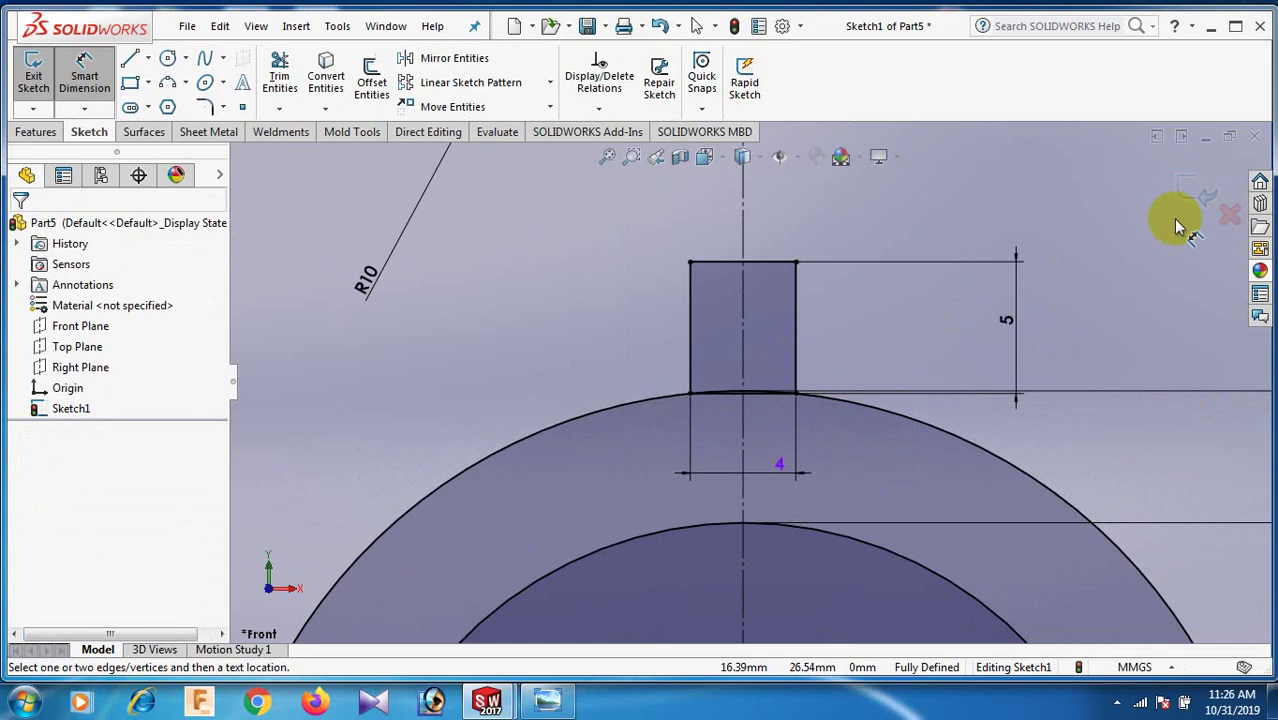
scroll(1068, 244, up, 4)
right_click(1090, 226)
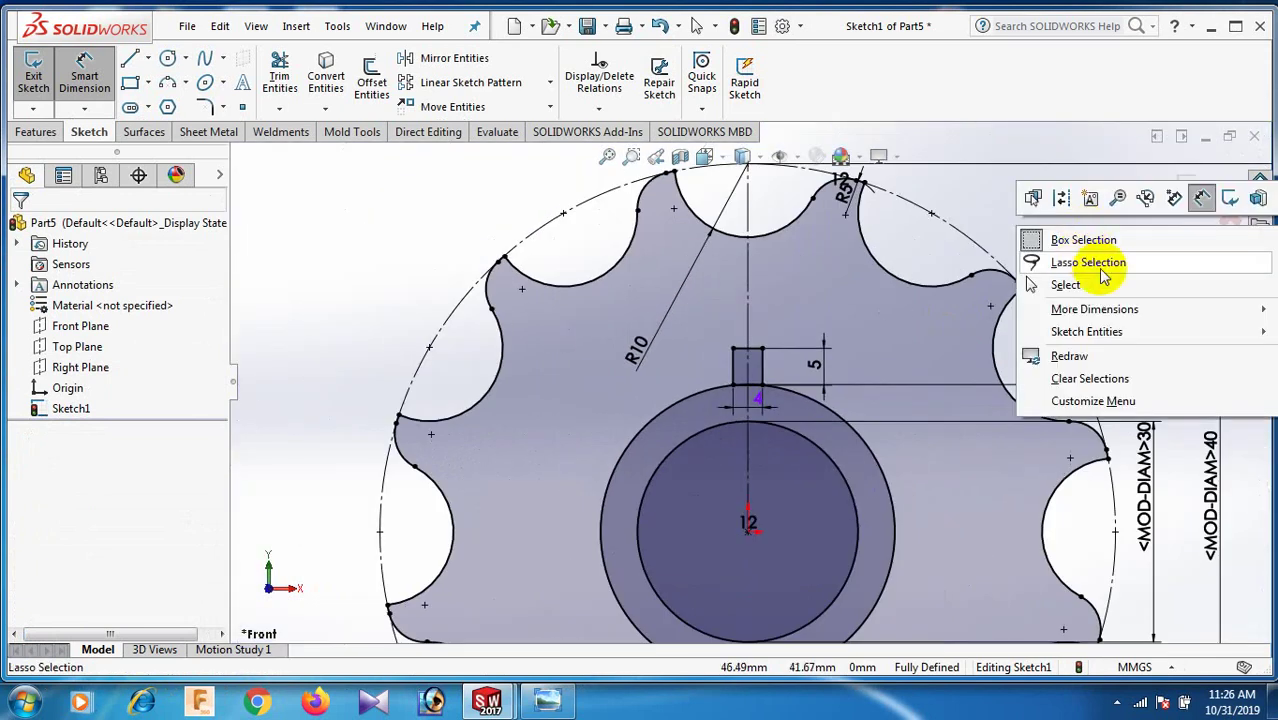
click(1066, 285)
- Trim away both halves of the rectangle's bottom edge where it spans the 40 mm circle, using Power trim
scroll(765, 414, down, 10)
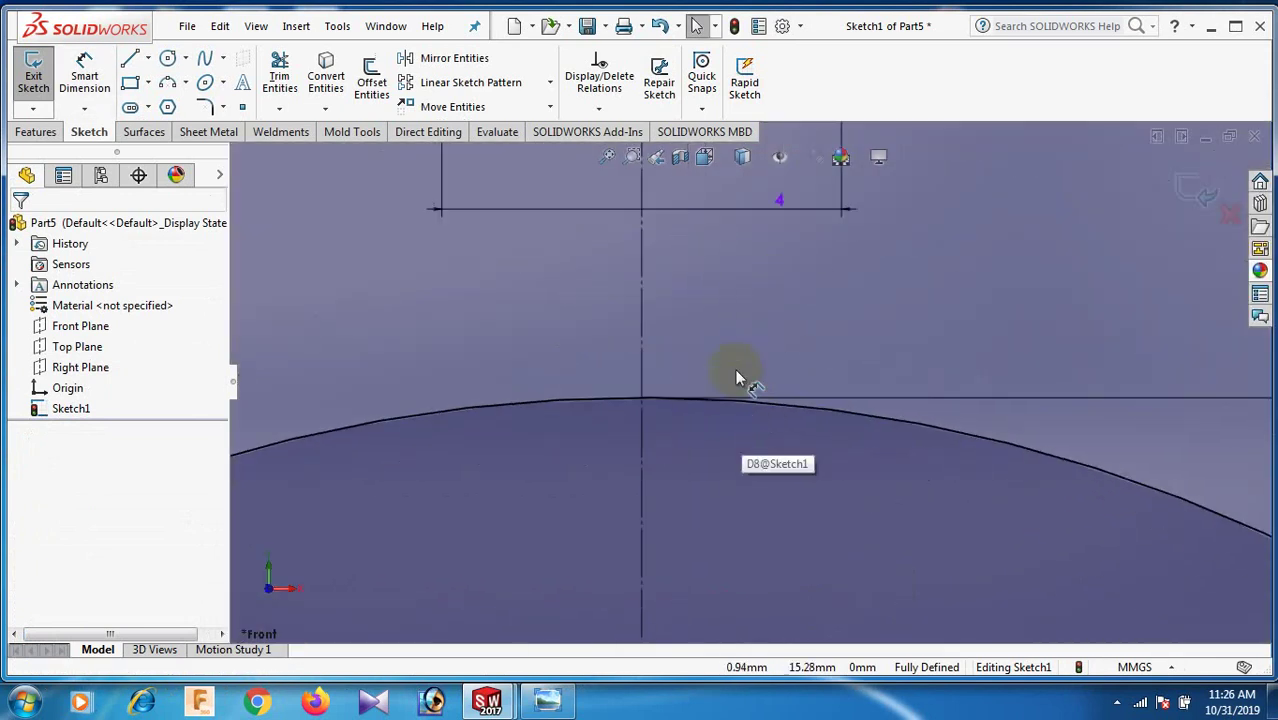
scroll(666, 361, up, 8)
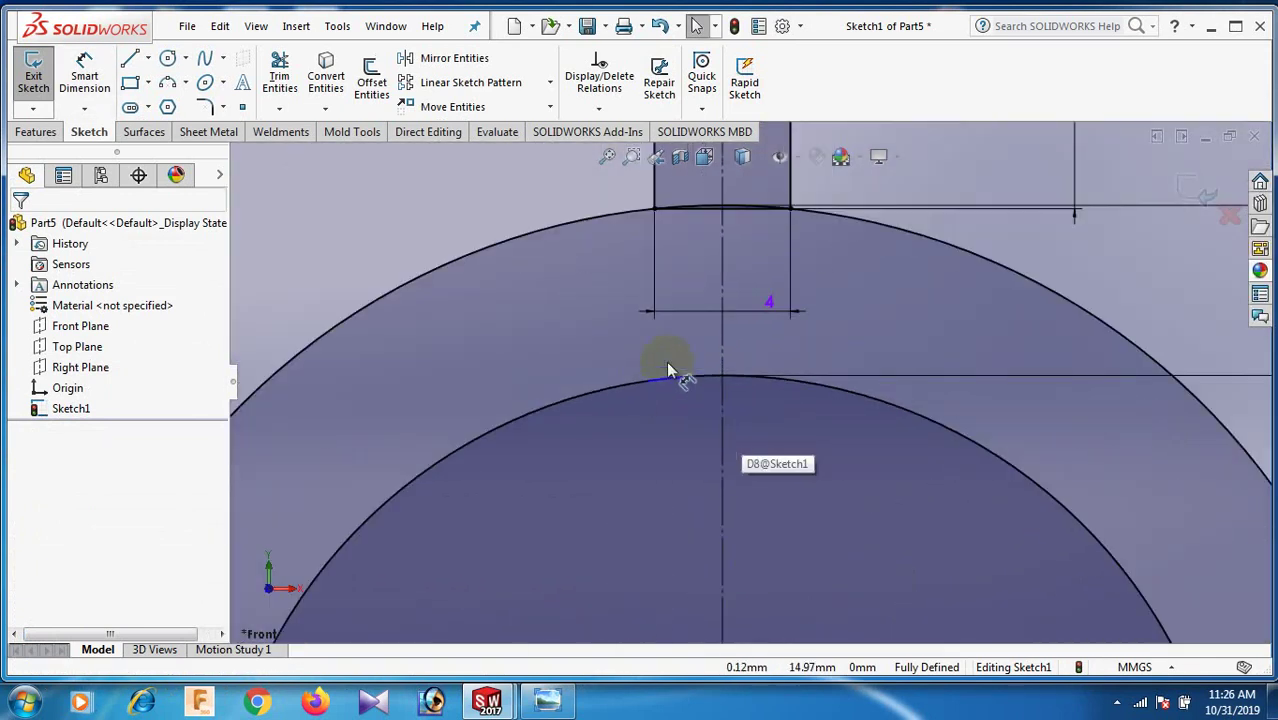
scroll(730, 264, down, 7)
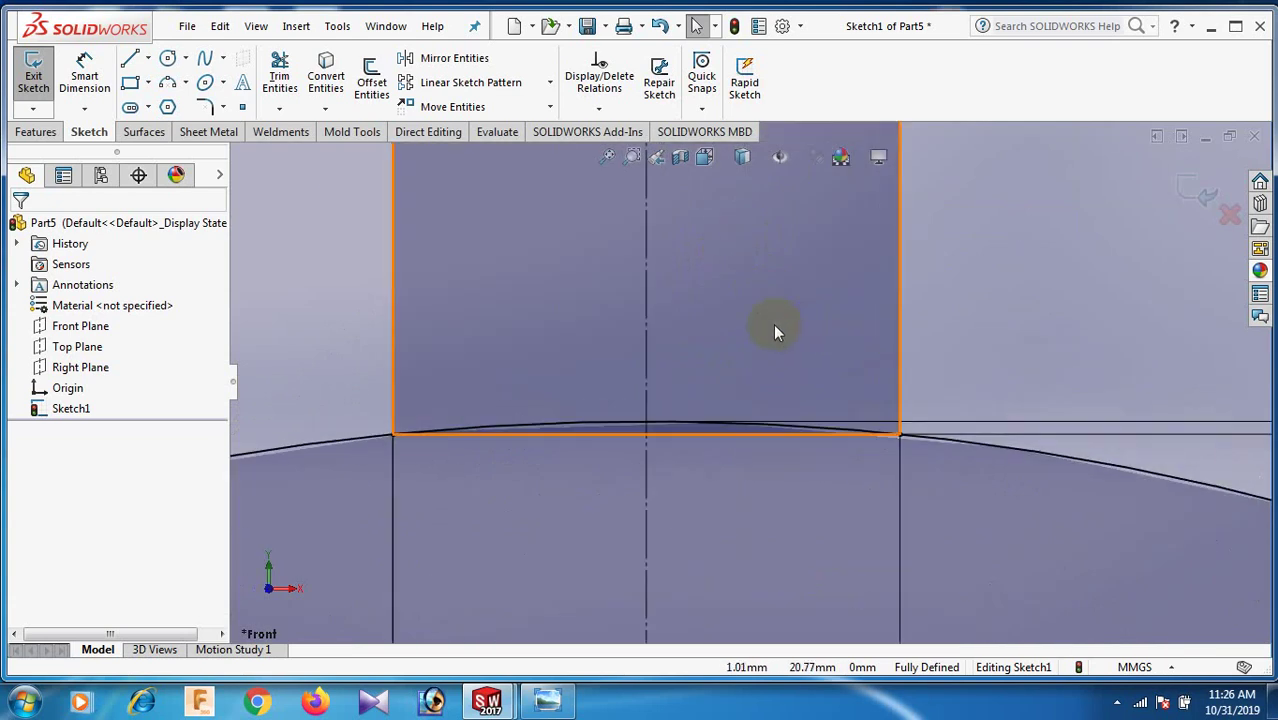
click(281, 76)
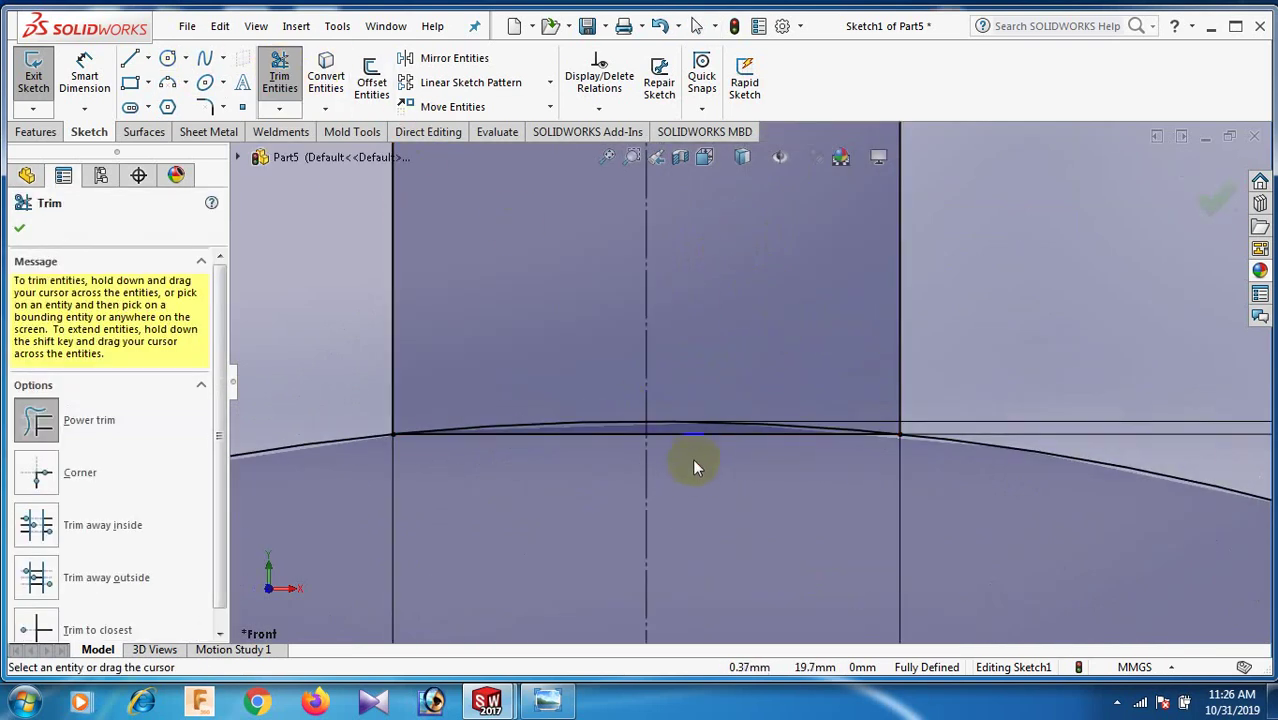
drag(694, 467, 699, 428)
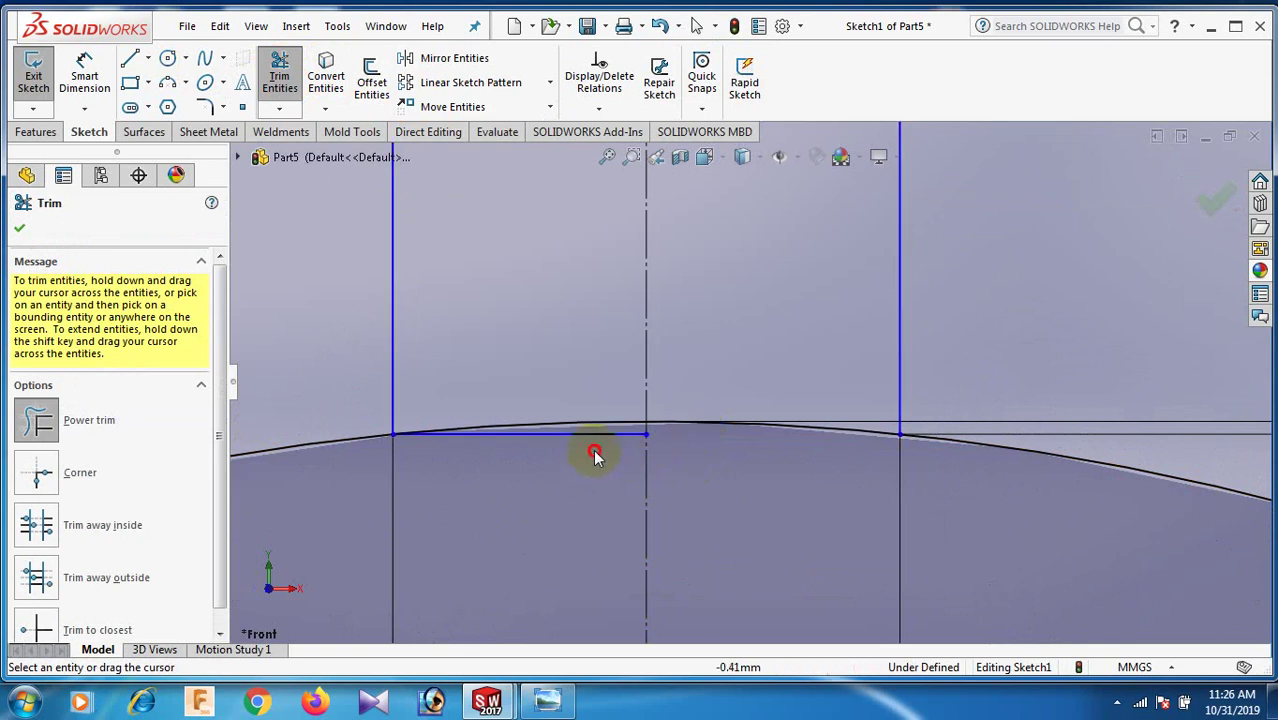
scroll(592, 446, up, 9)
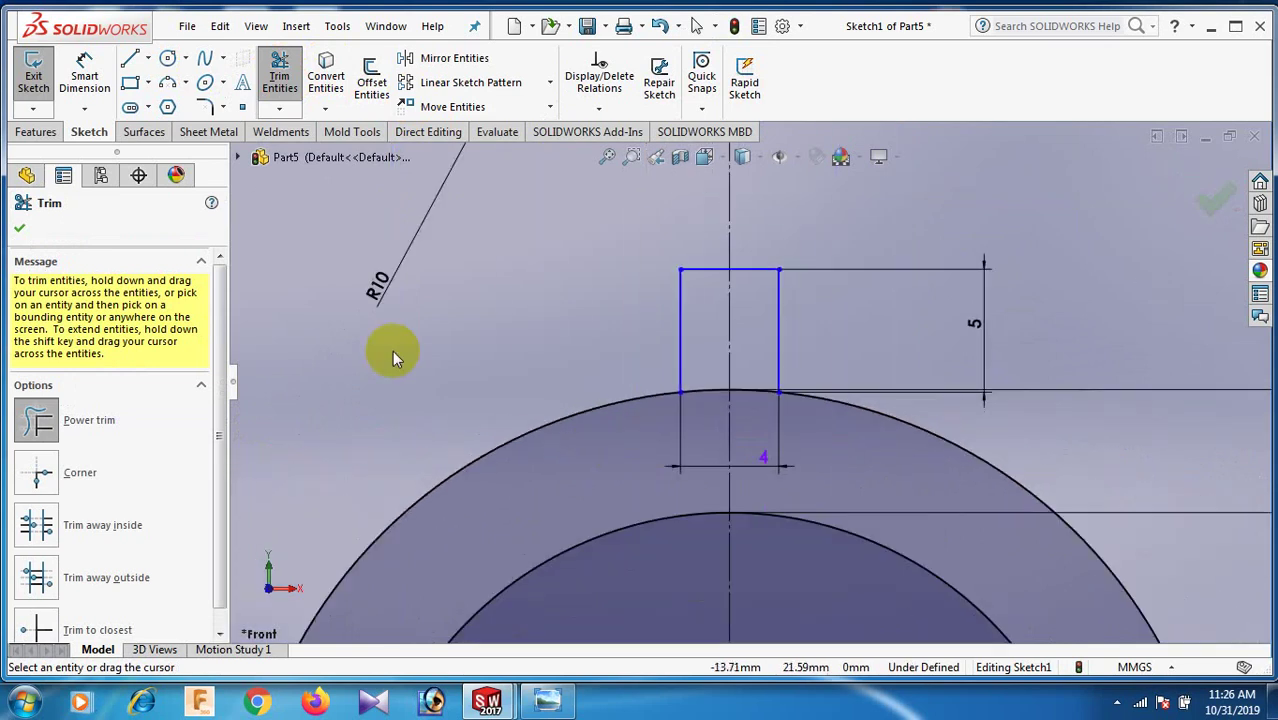
click(20, 233)
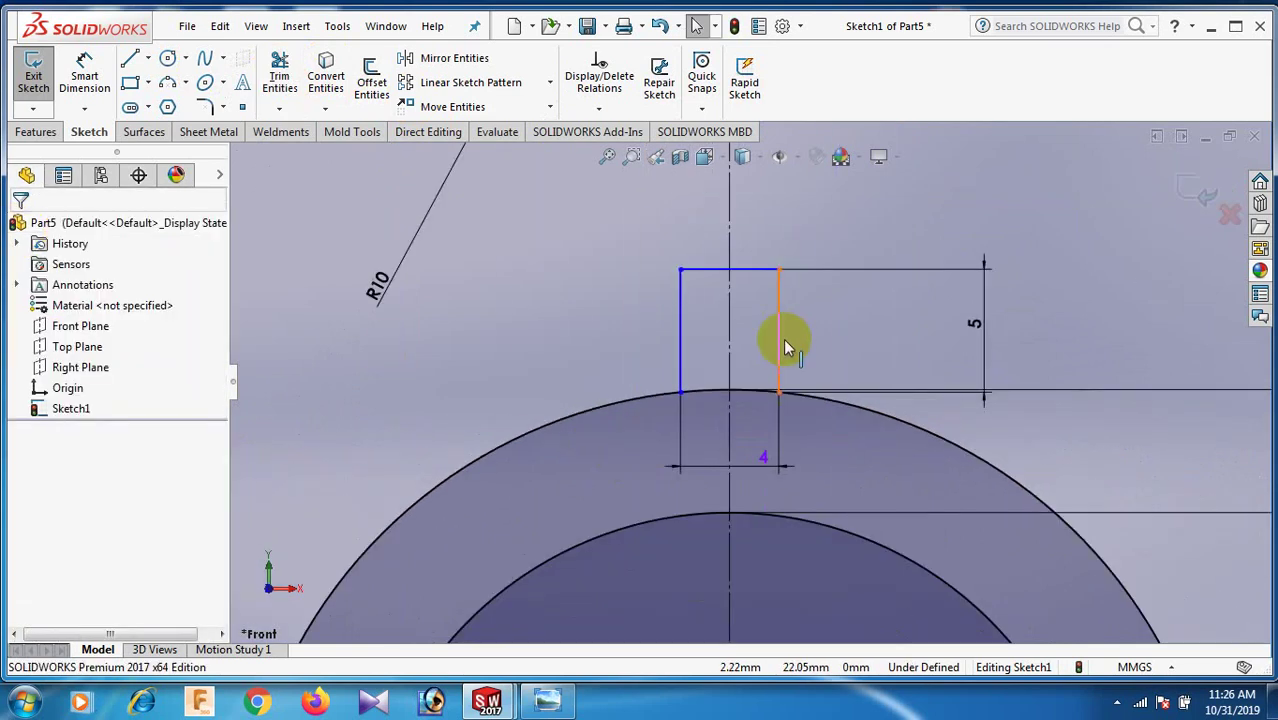
click(781, 338)
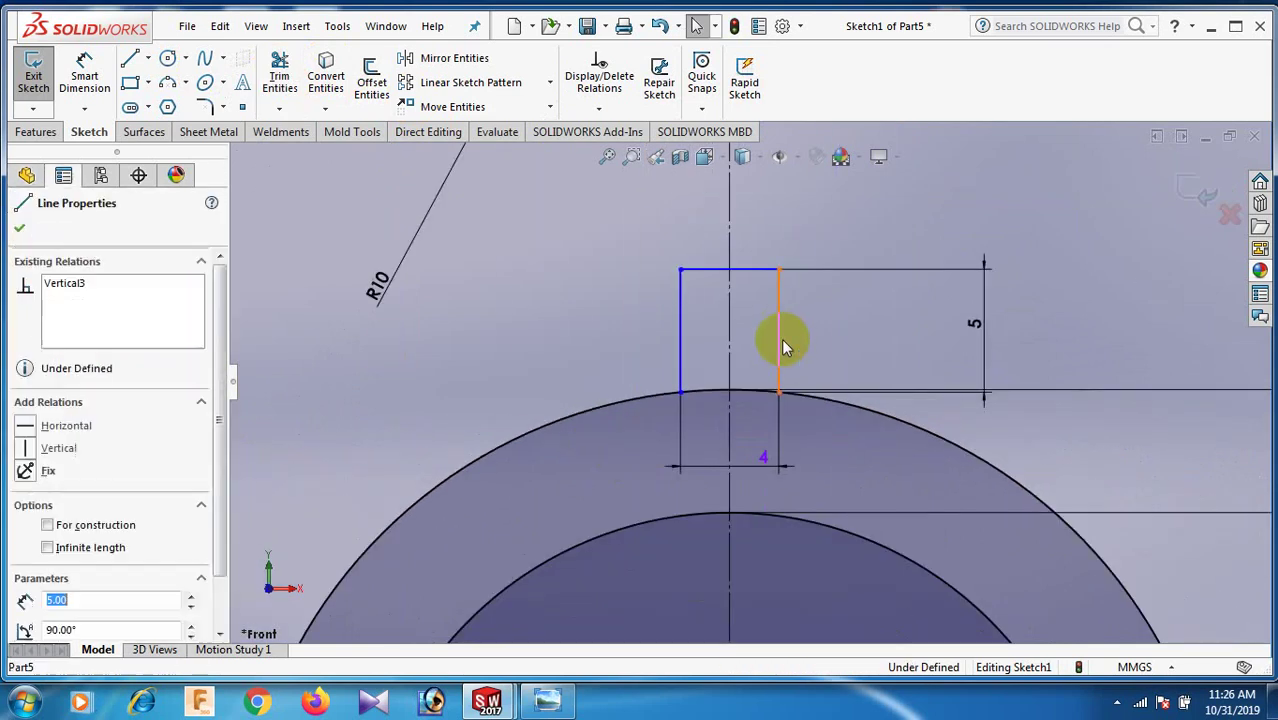
click(733, 352)
click(681, 358)
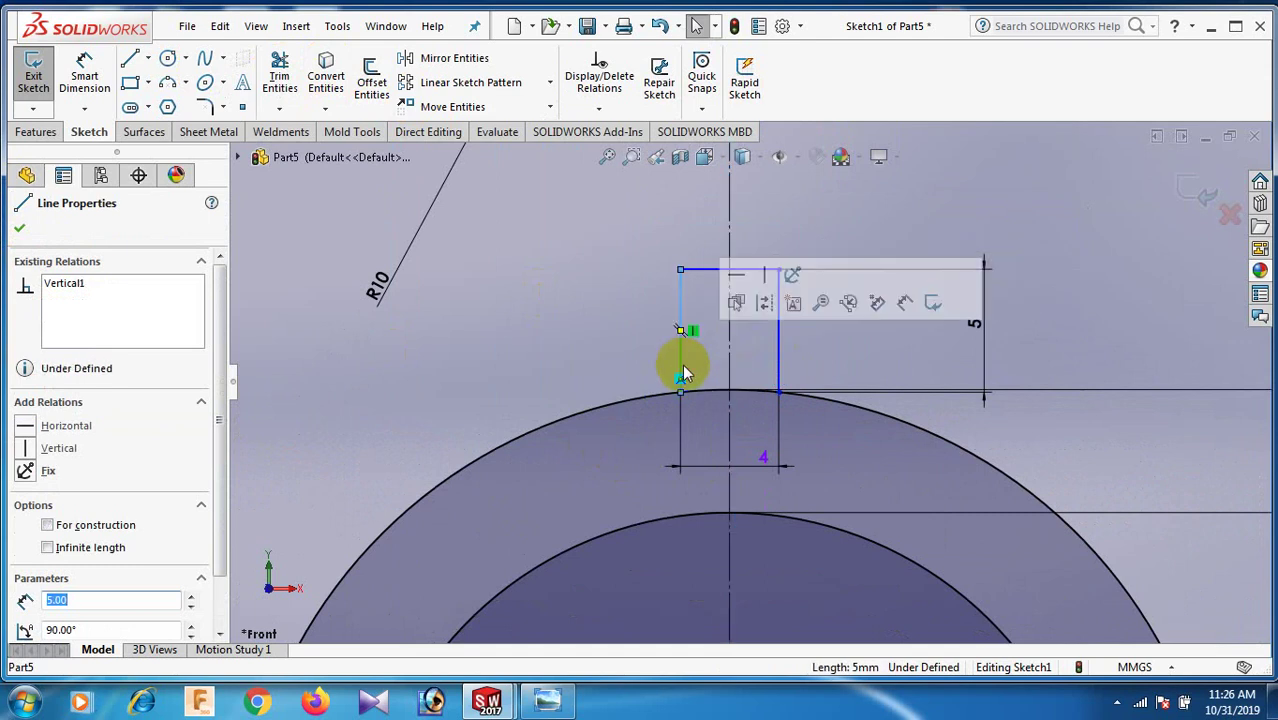
scroll(662, 332, up, 6)
click(1050, 195)
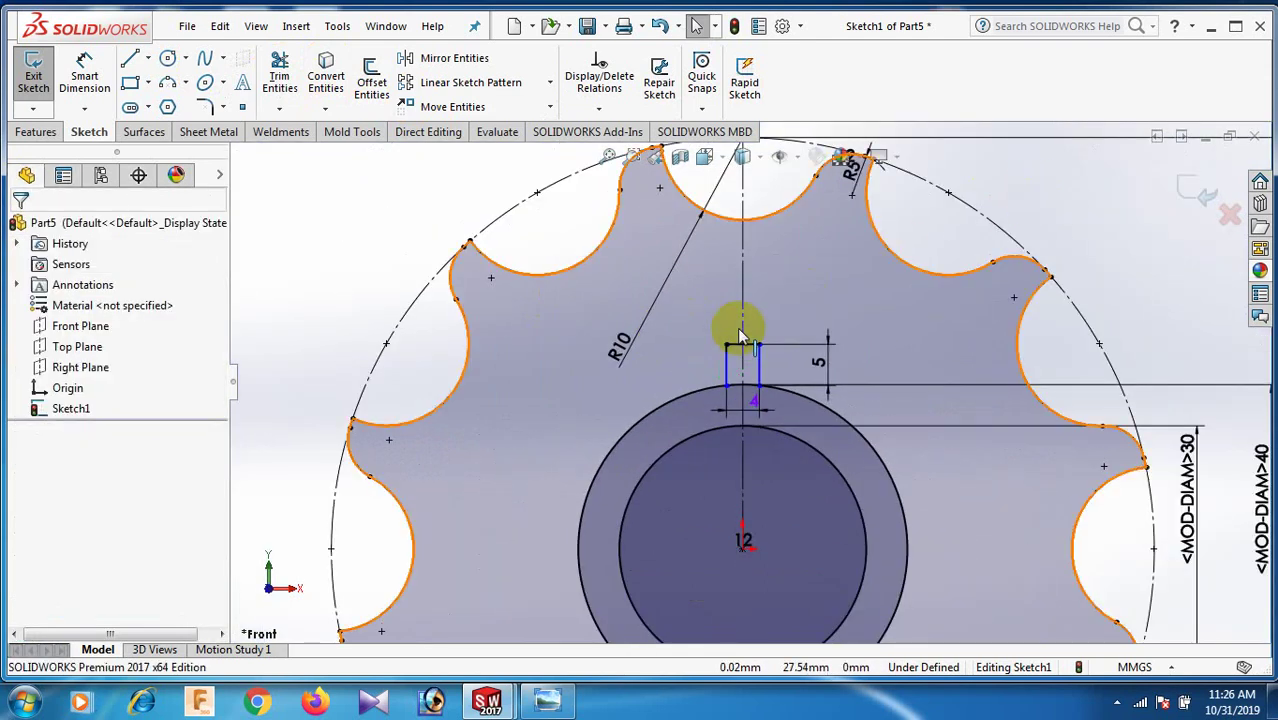
- Make the keyway's two lower endpoints on the 40 mm circle symmetric about the vertical centerline
scroll(782, 438, down, 4)
click(813, 412)
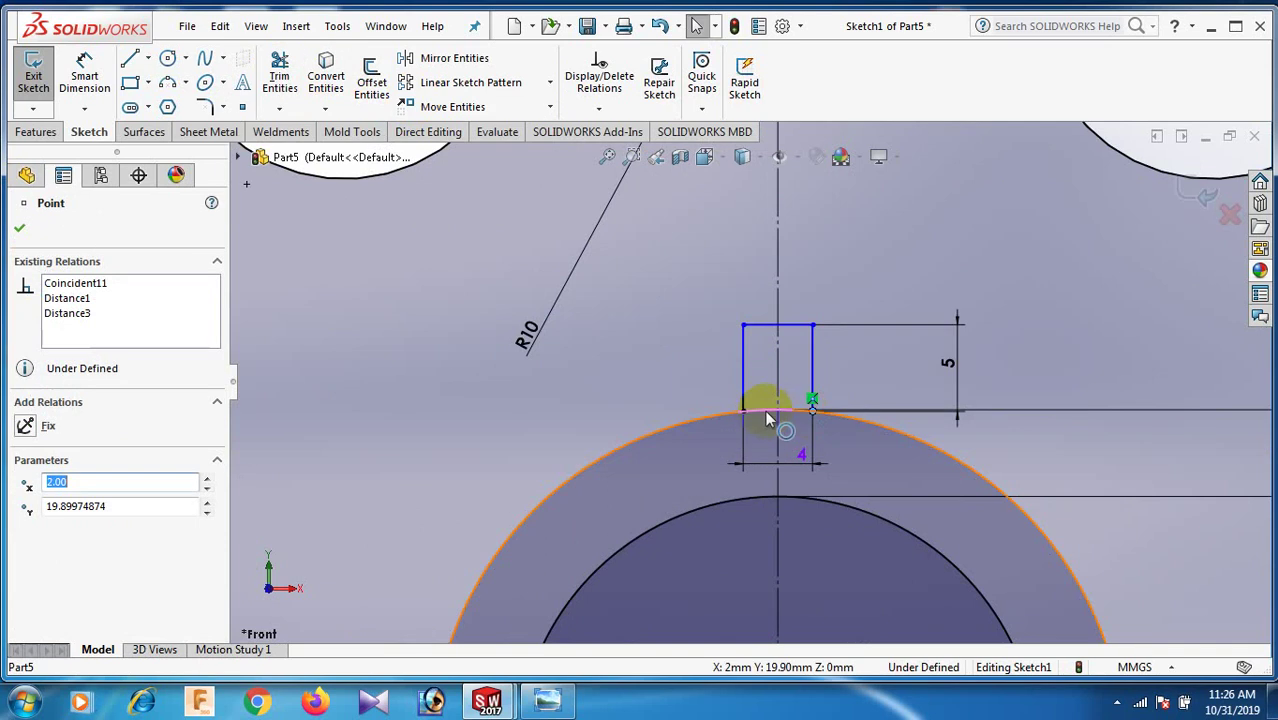
click(776, 392)
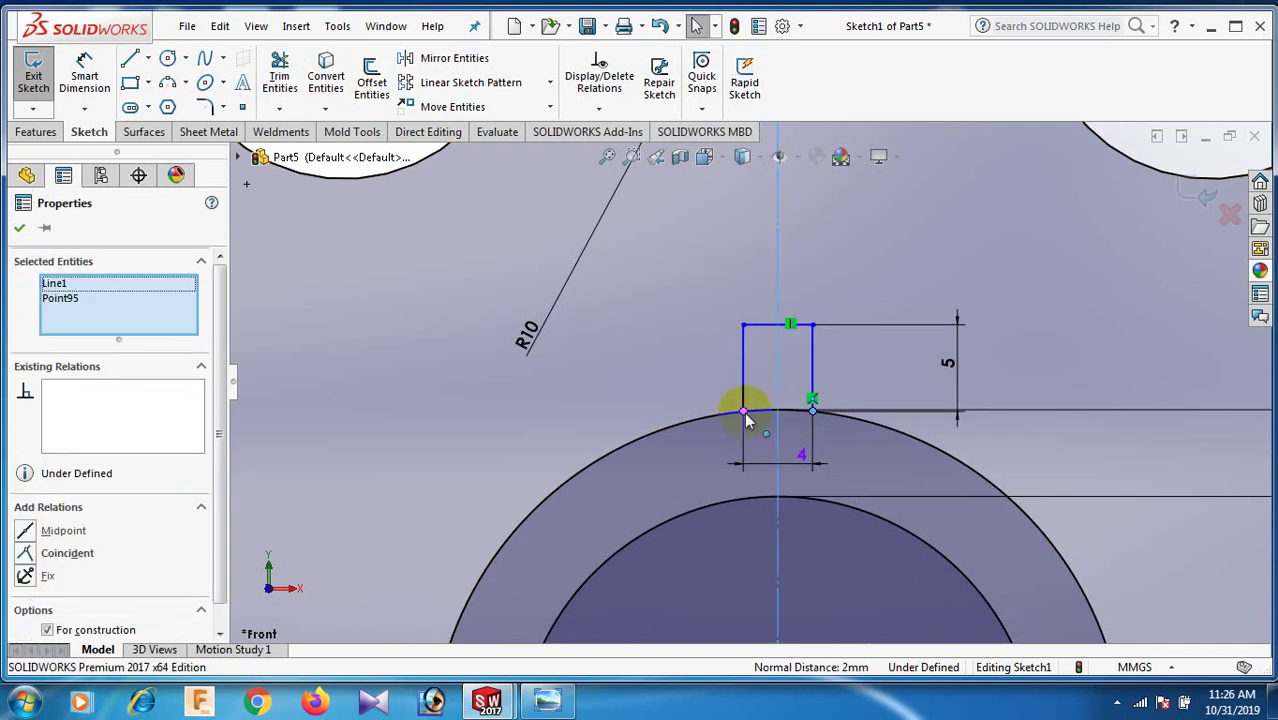
ctrl+click(743, 410)
click(28, 532)
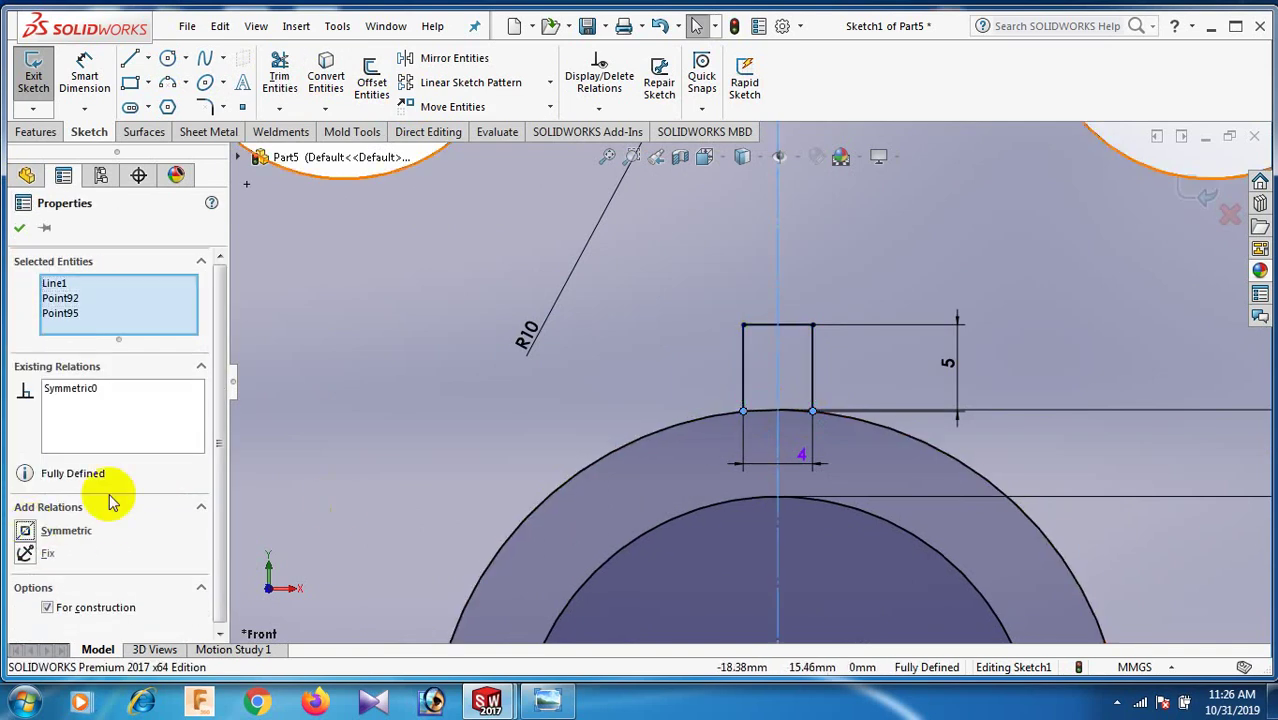
scroll(343, 418, up, 3)
click(1074, 311)
click(1073, 313)
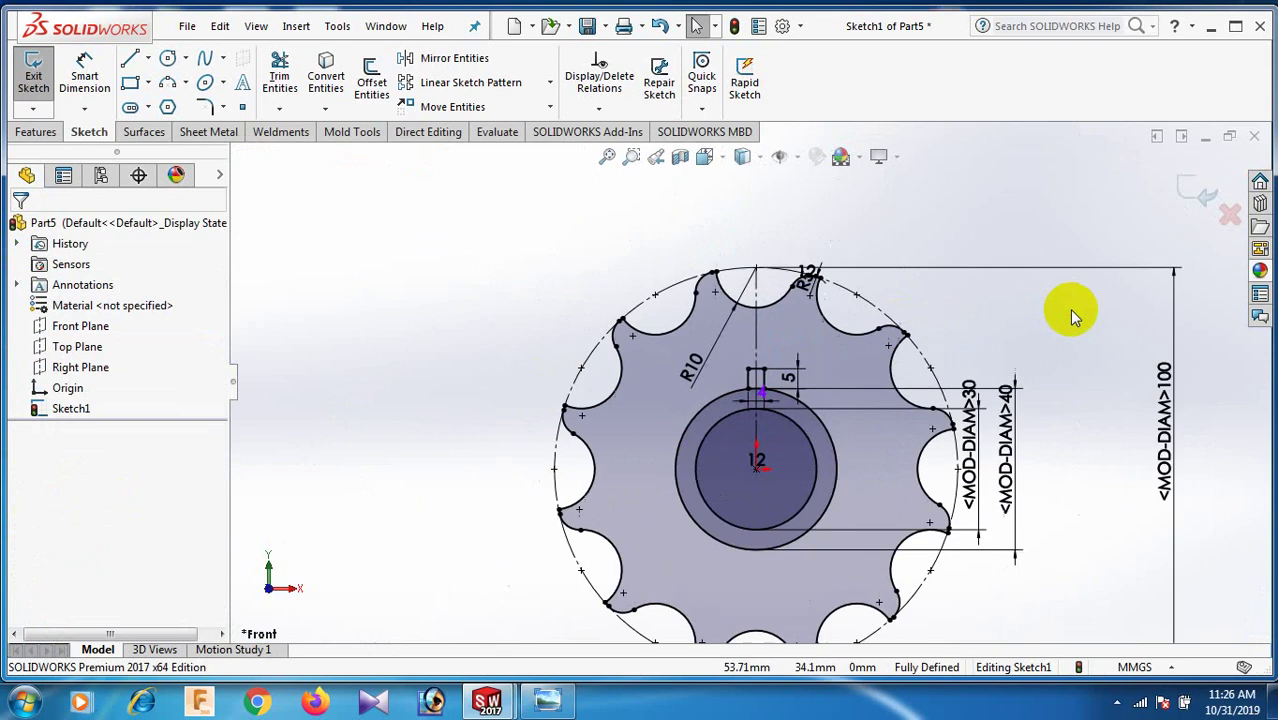
- Trim away the arc of the 40 mm circle between the keyway's two sides with Power trim and finish trimming
scroll(854, 382, down, 8)
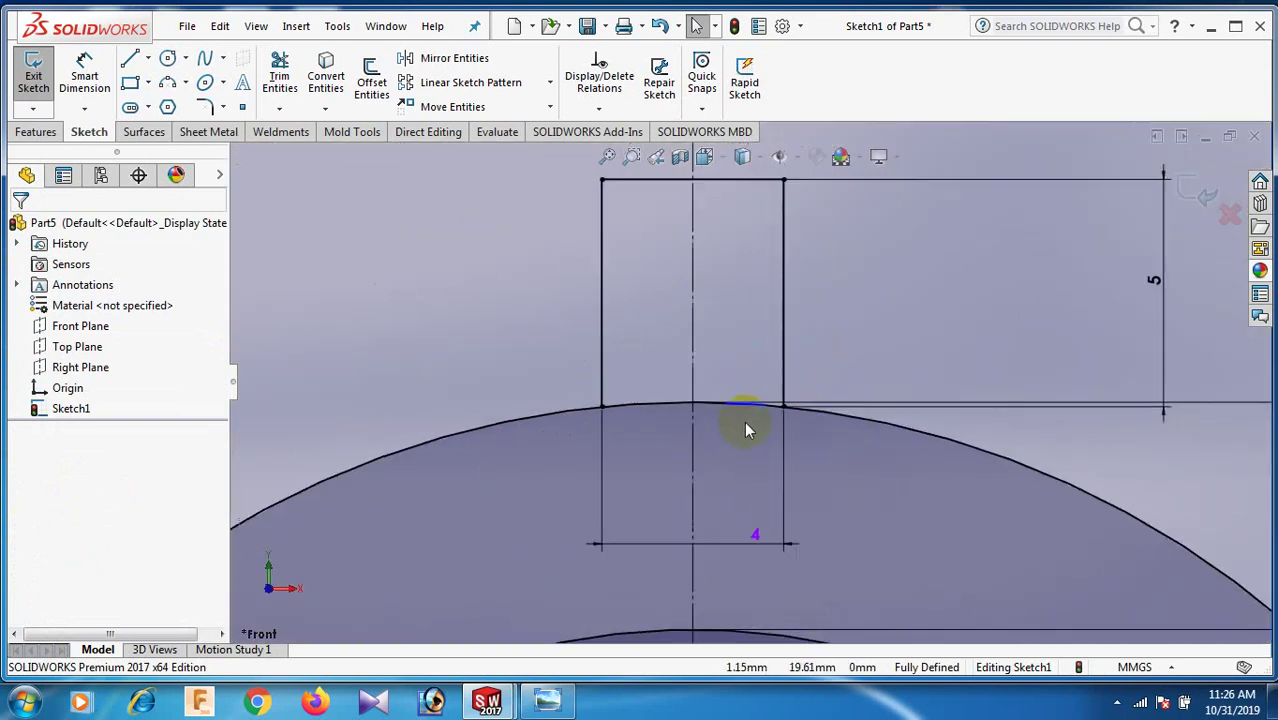
scroll(740, 410, up, 8)
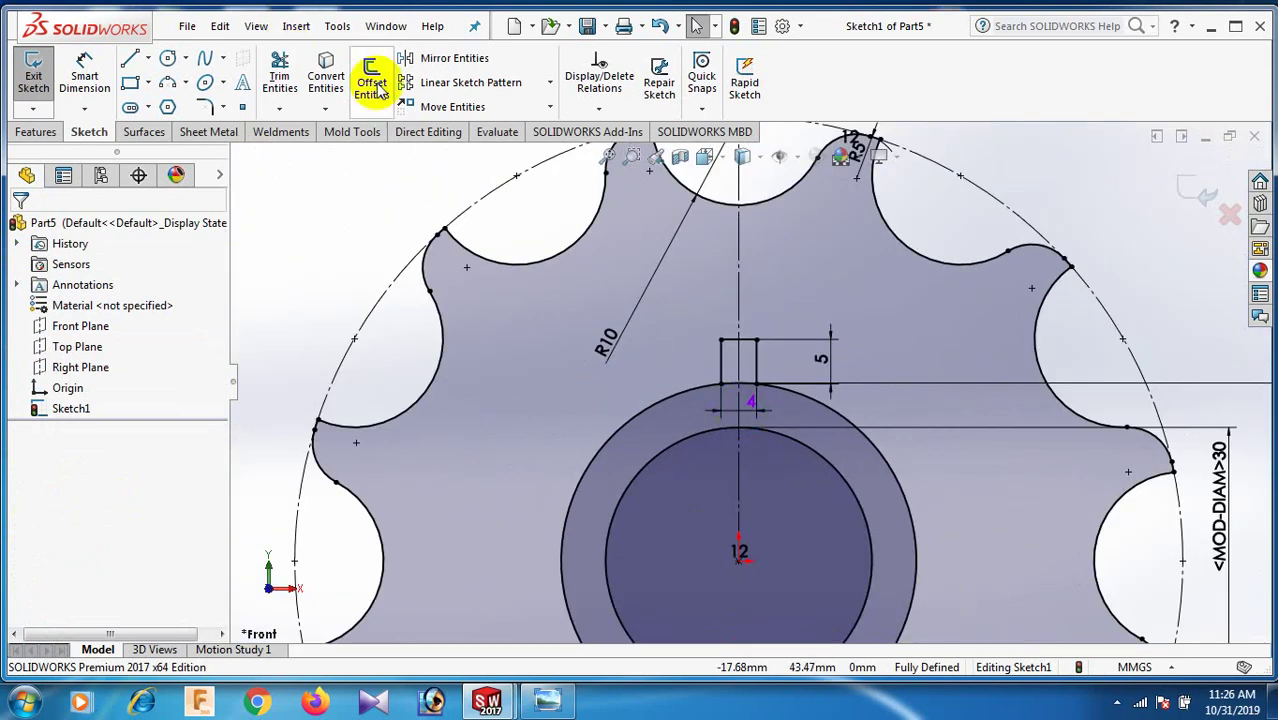
click(280, 78)
scroll(779, 351, down, 4)
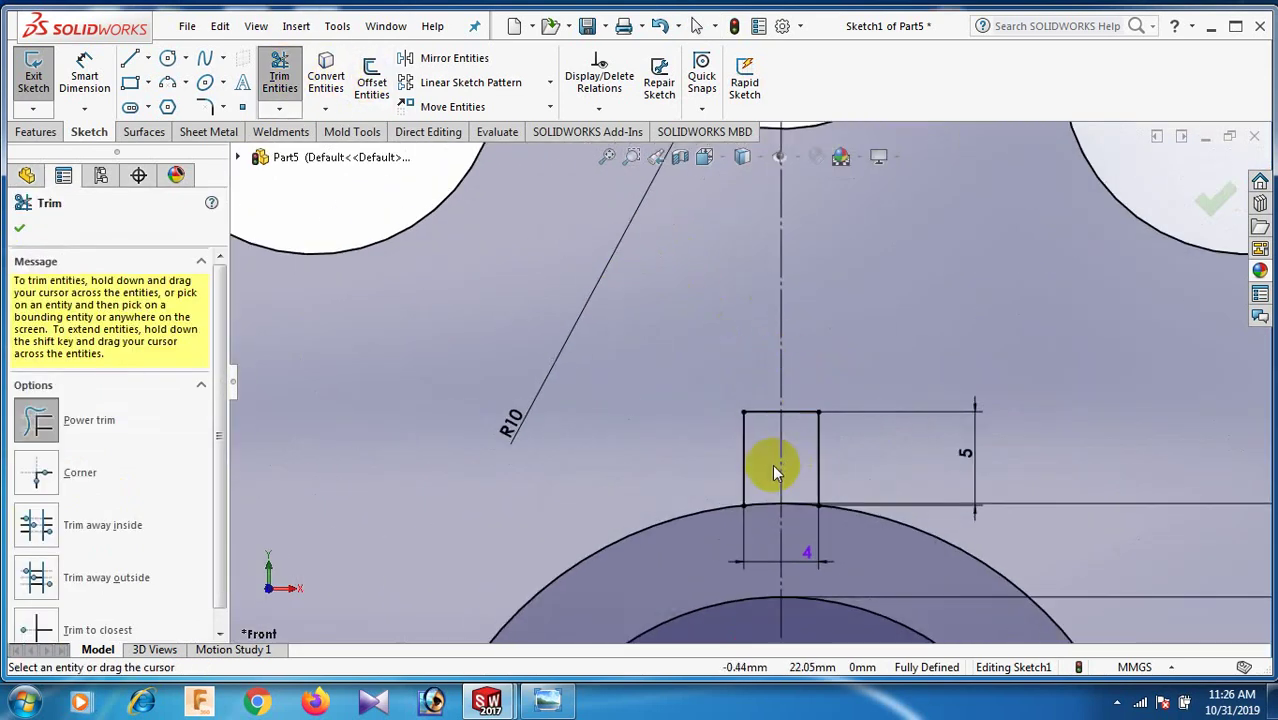
click(769, 506)
click(798, 510)
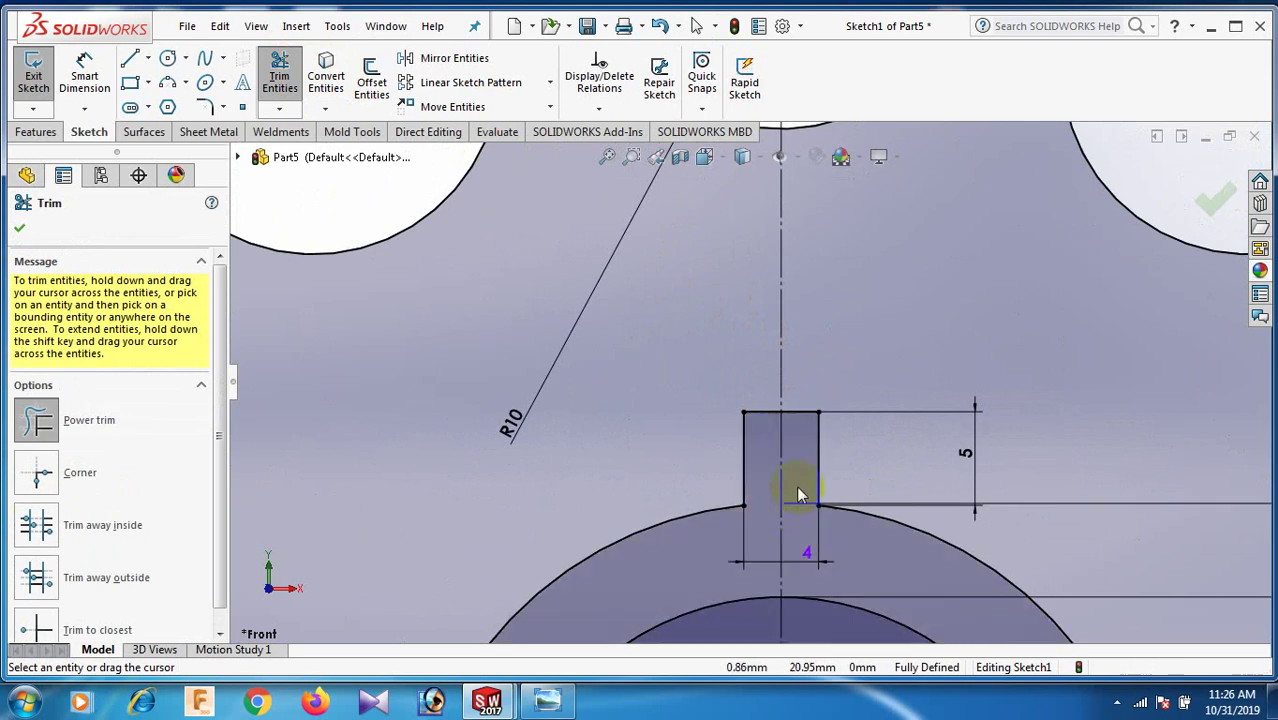
scroll(796, 481, up, 5)
scroll(797, 487, up, 3)
click(19, 228)
scroll(705, 214, up, 5)
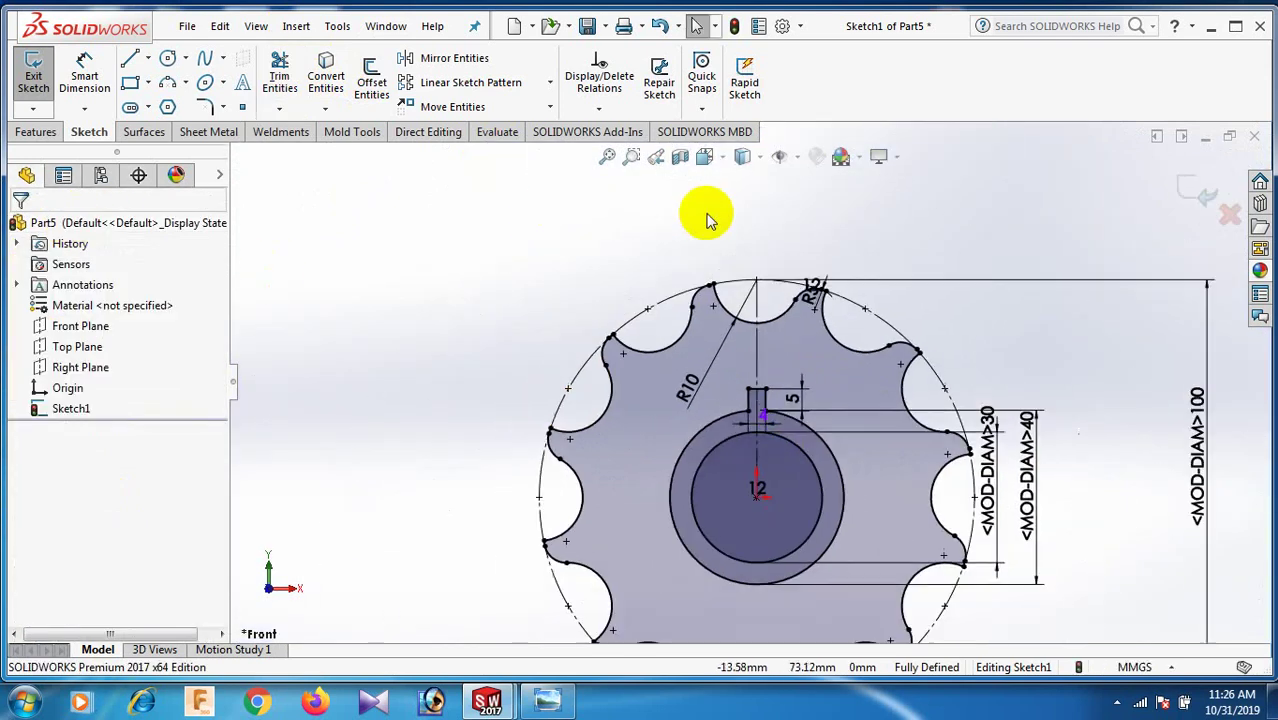
scroll(836, 428, down, 3)
scroll(736, 434, up, 1)
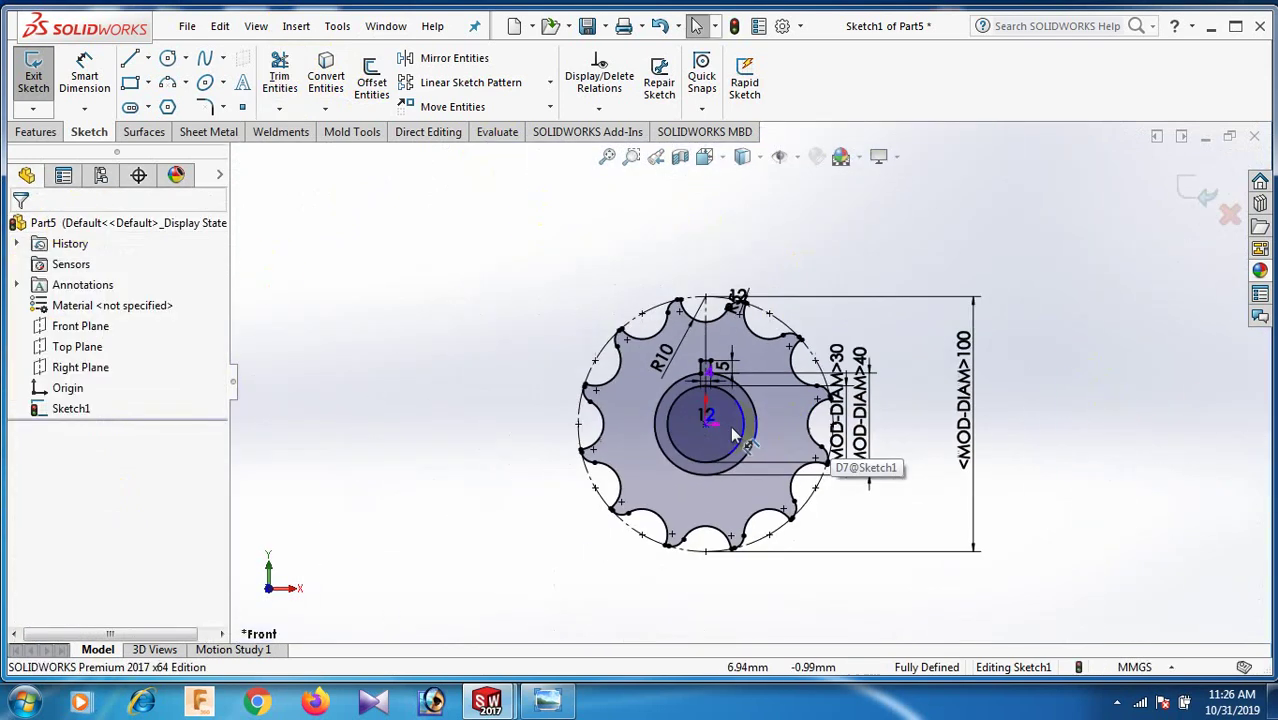
scroll(712, 405, down, 2)
click(1057, 319)
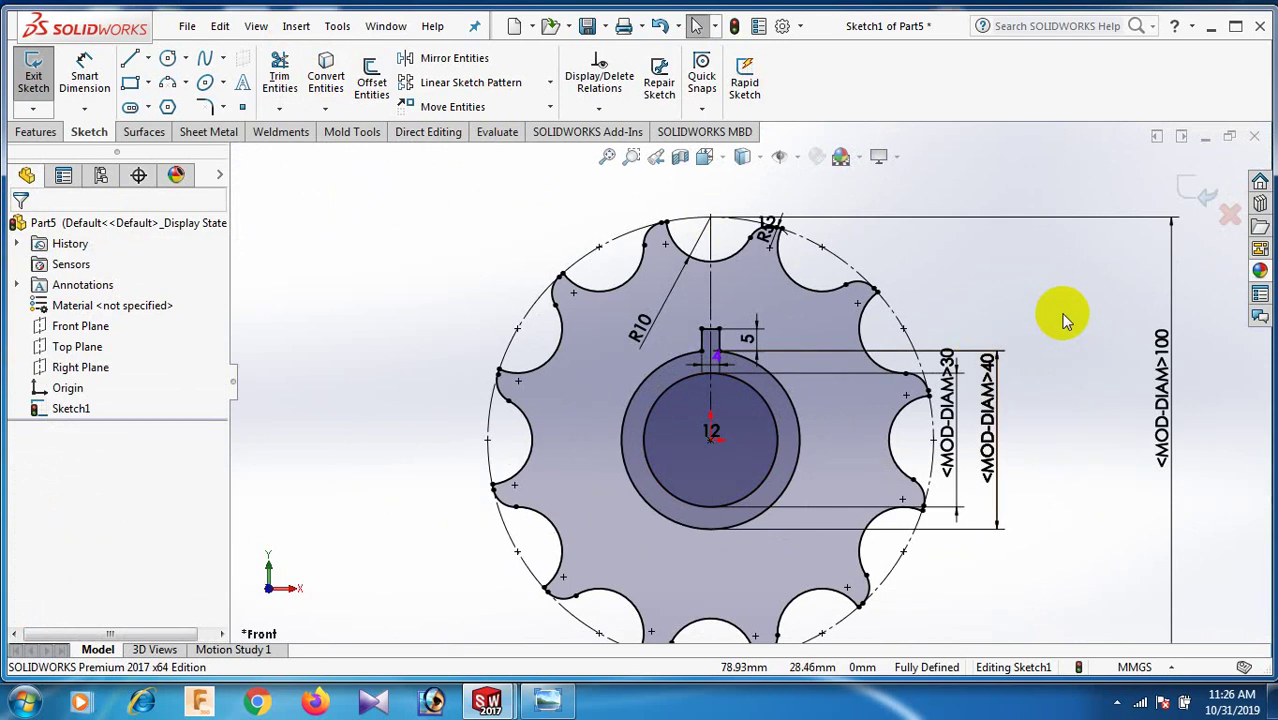
scroll(870, 351, up, 2)
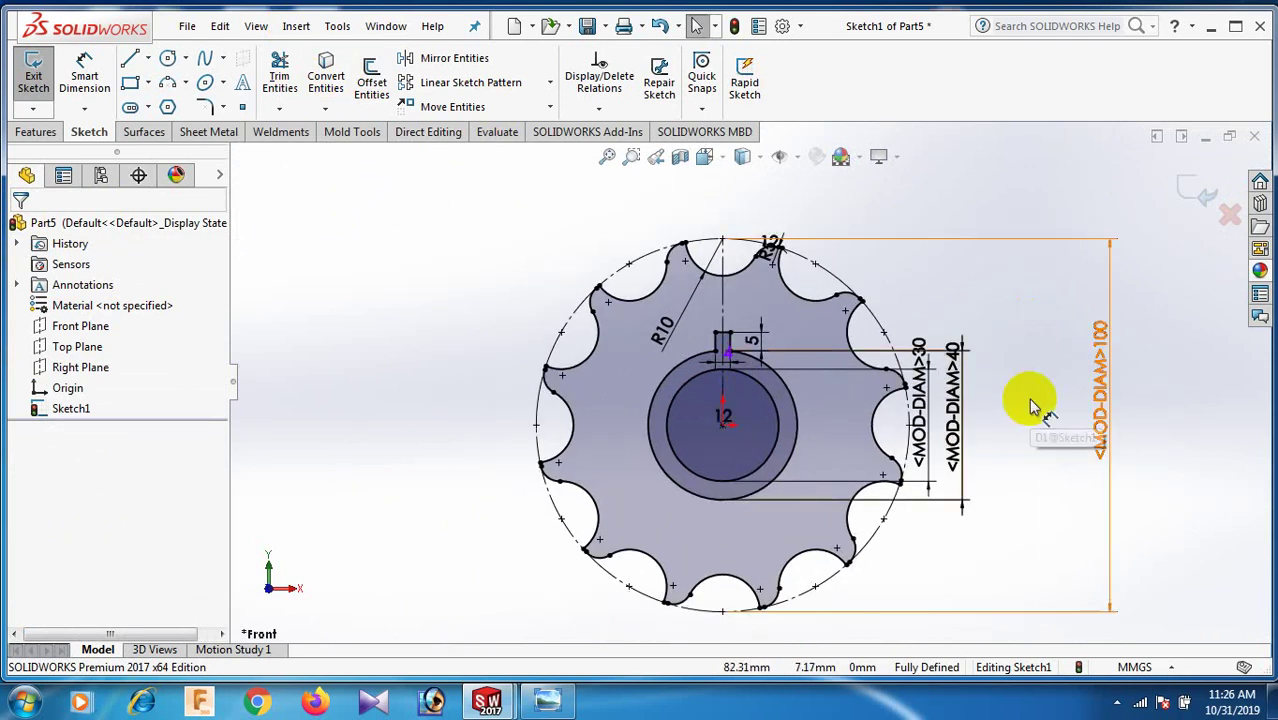